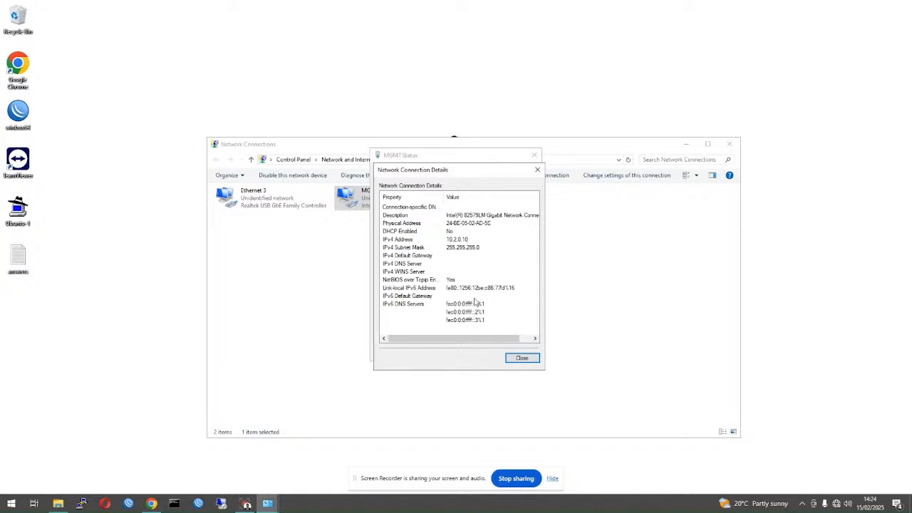
- Close the MGMT connection details and status windows, then select Ethernet 3
click(525, 360)
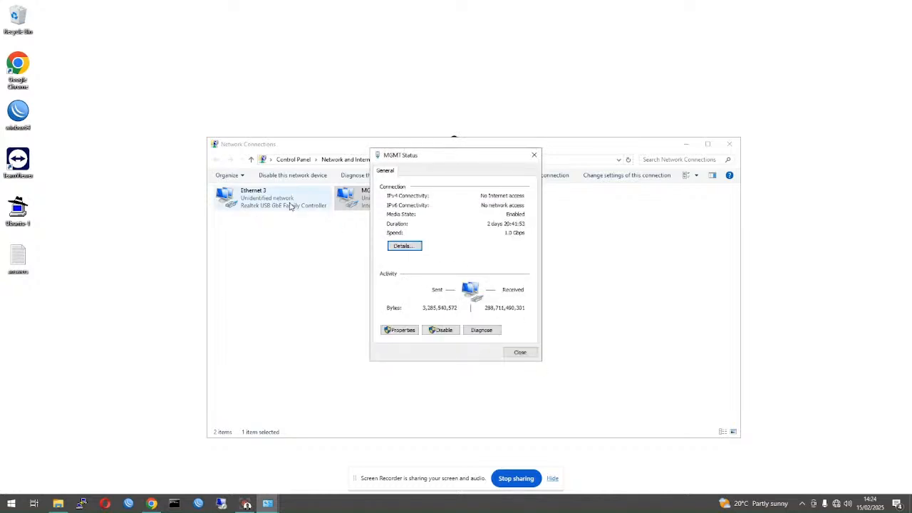
click(521, 354)
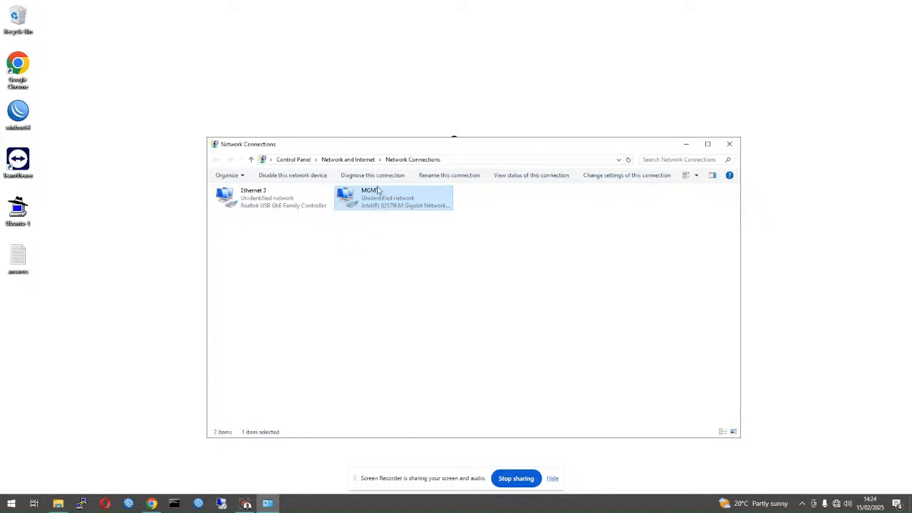
click(247, 209)
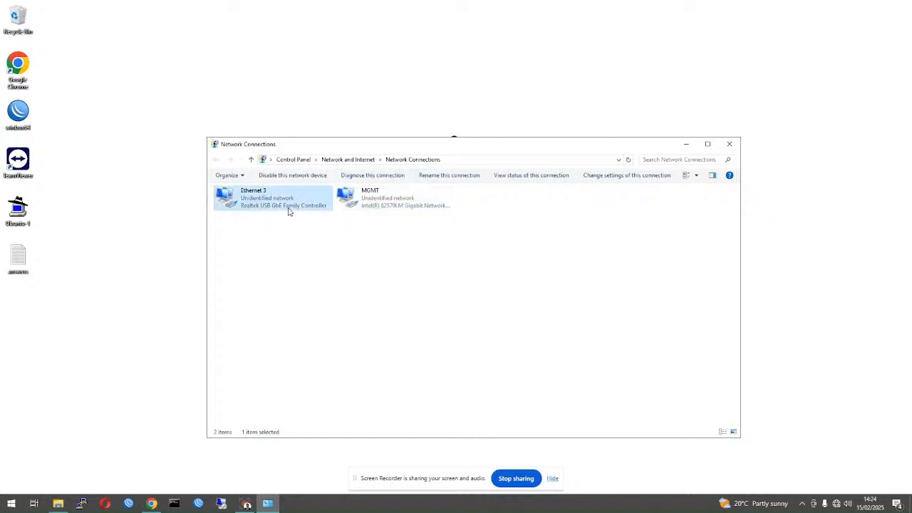
- Check Ethernet 3's connection details for its static IPv4 address 192.168.123.150
right_click(285, 202)
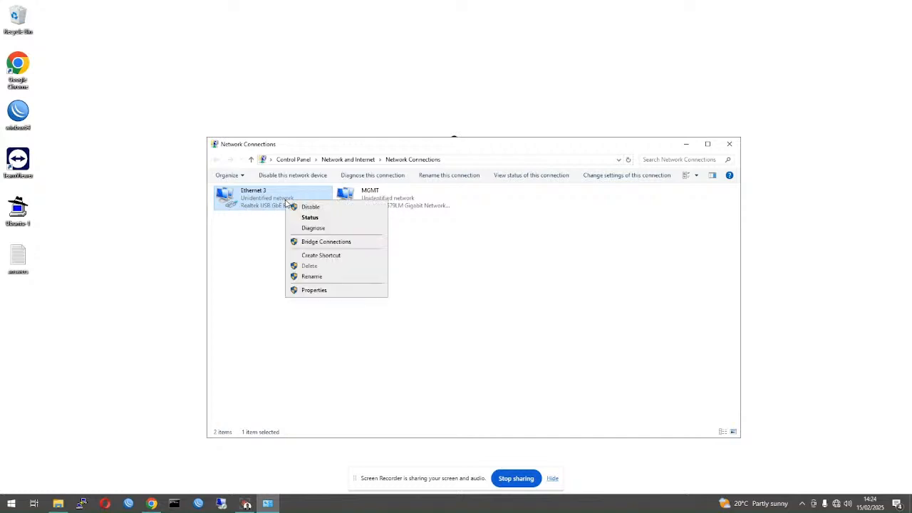
click(310, 217)
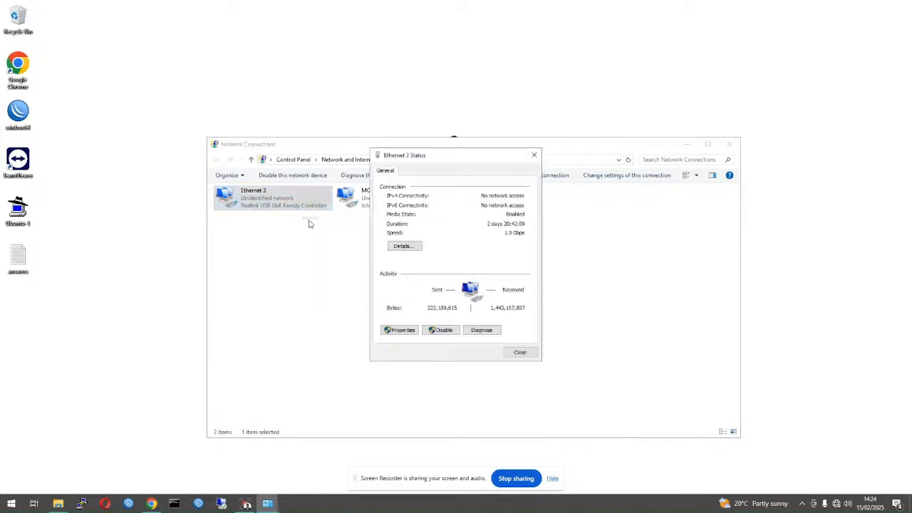
click(412, 250)
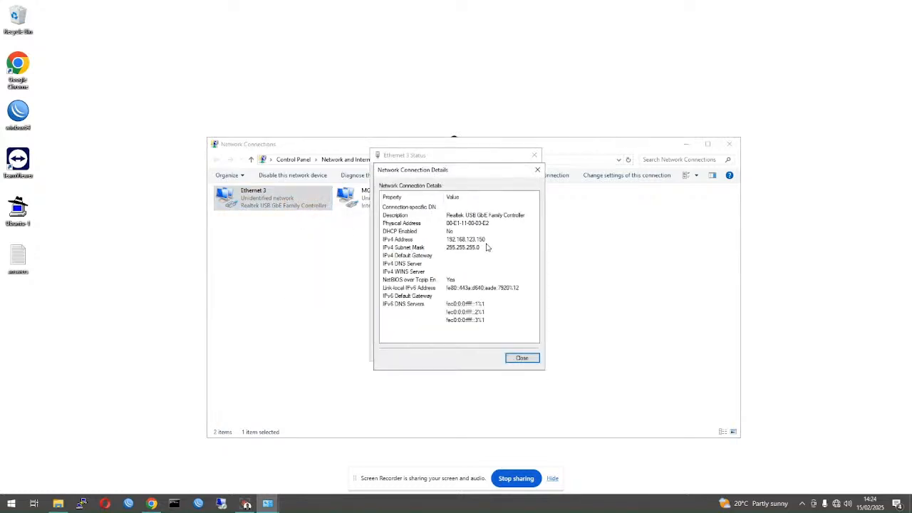
click(452, 241)
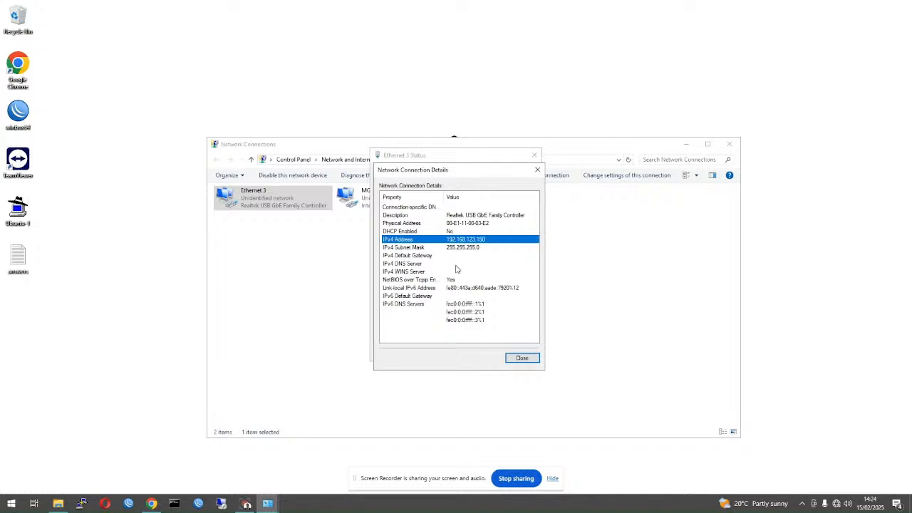
- Close the details and begin a ping to 192.168.123.1 in Command Prompt
click(522, 358)
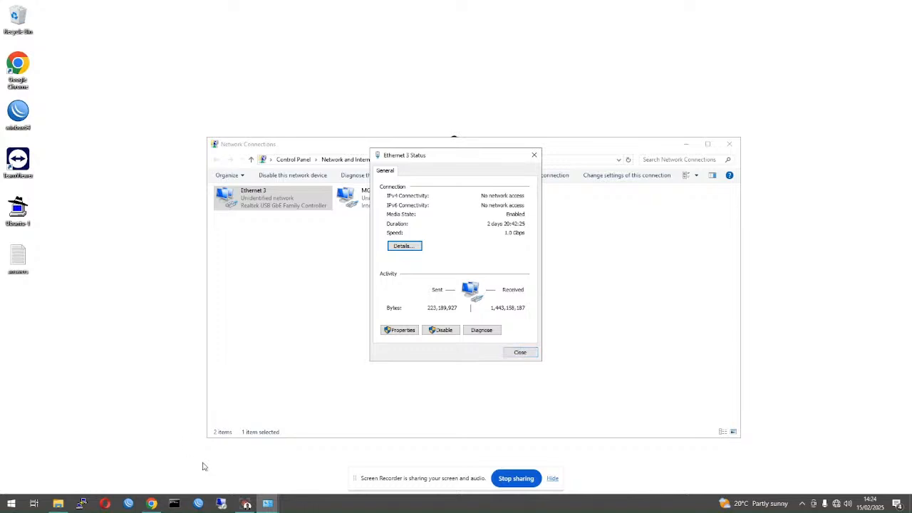
click(175, 503)
text(ping 192.168.123.)
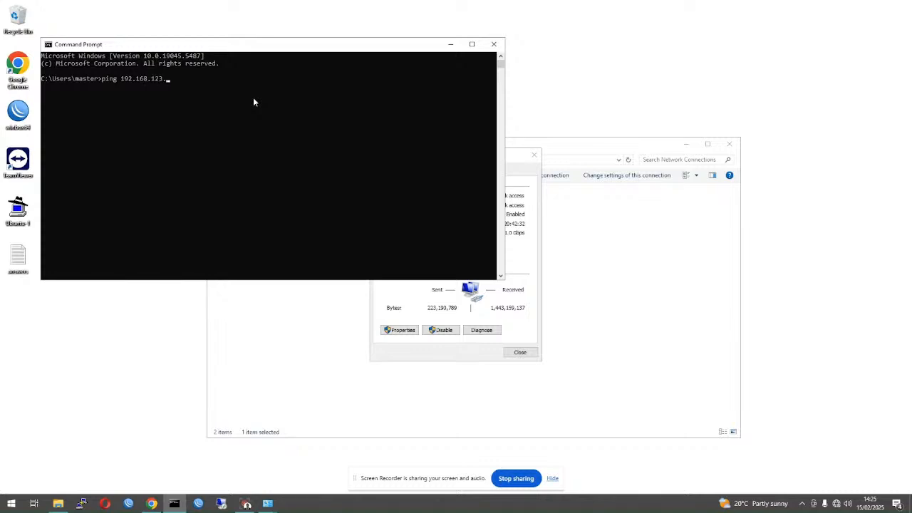
text(1)
- Run the ping to 192.168.123.1 (4 replies, 0% loss), then close Command Prompt
key(Return)
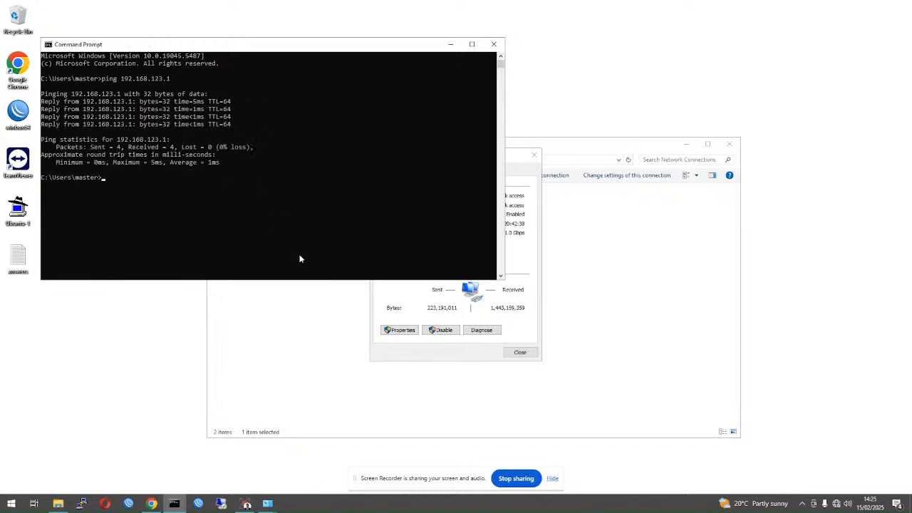
click(494, 45)
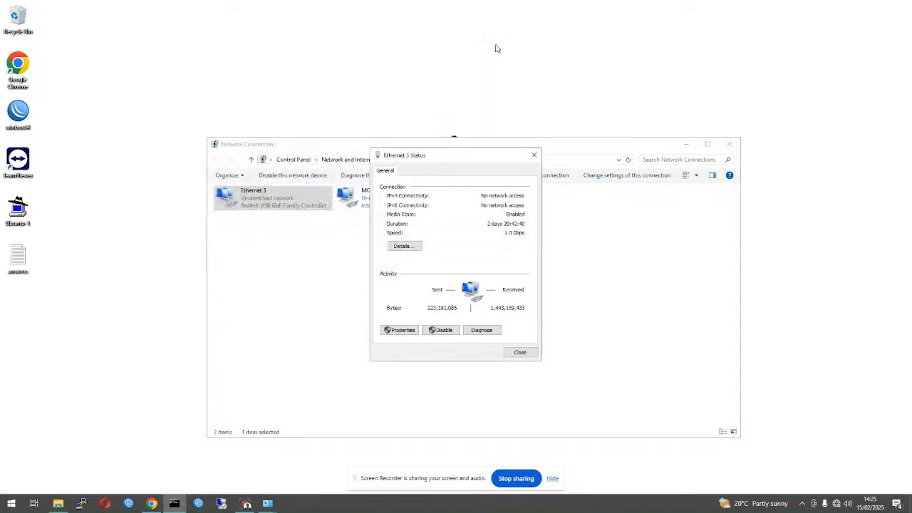
- Switch Ethernet 3's IPv4 settings to obtain the IP address and DNS servers automatically
click(409, 332)
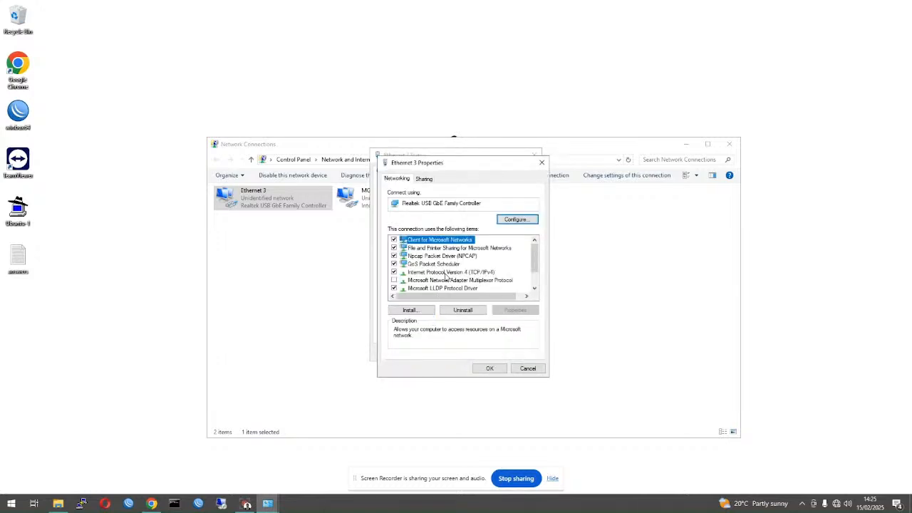
double_click(445, 275)
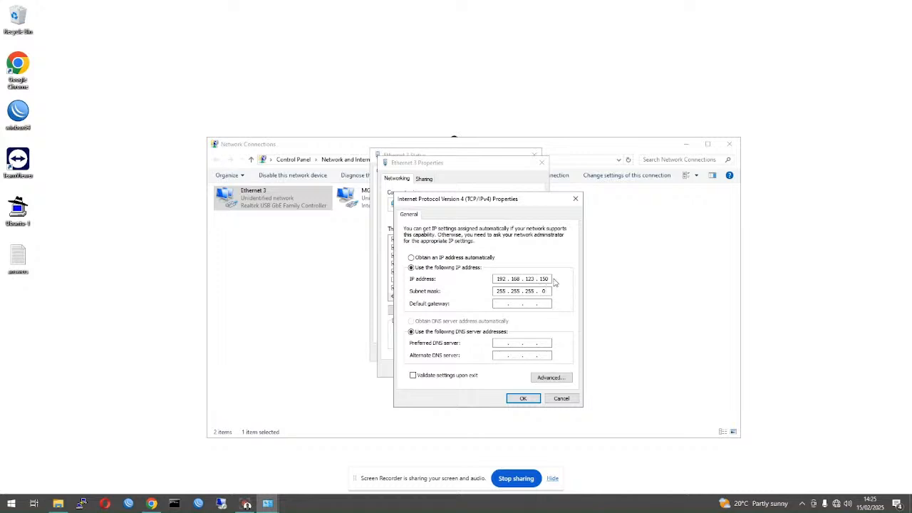
drag(549, 279, 448, 277)
click(551, 302)
click(418, 260)
click(436, 323)
click(524, 399)
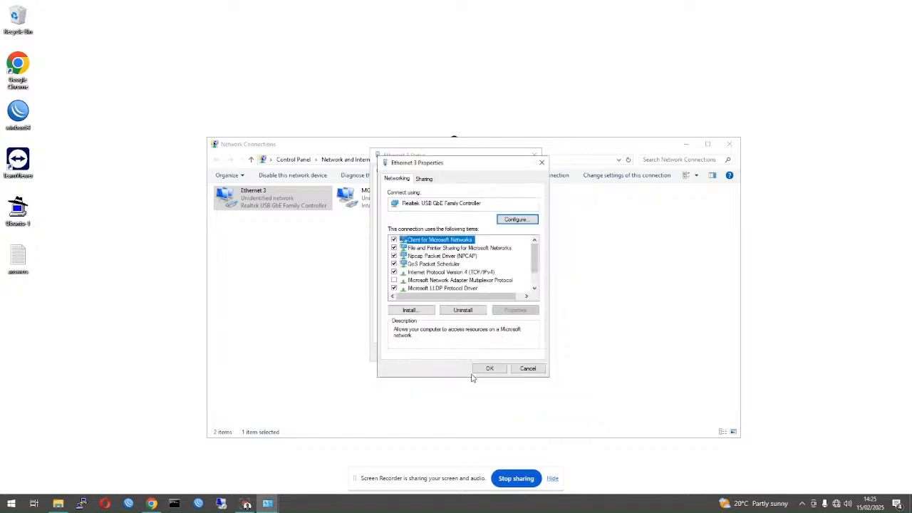
click(490, 369)
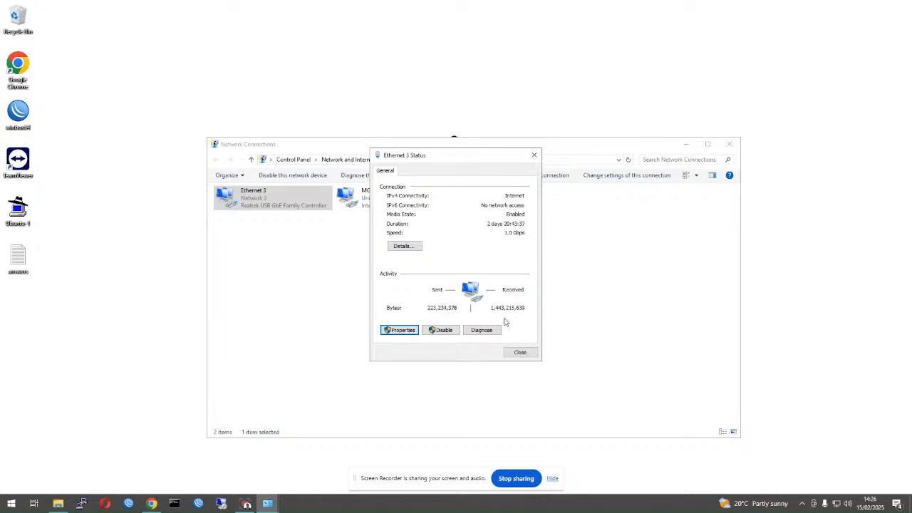
- Verify Ethernet 3's DHCP-assigned address and gateway 192.168.123.1, then close its status window
click(404, 246)
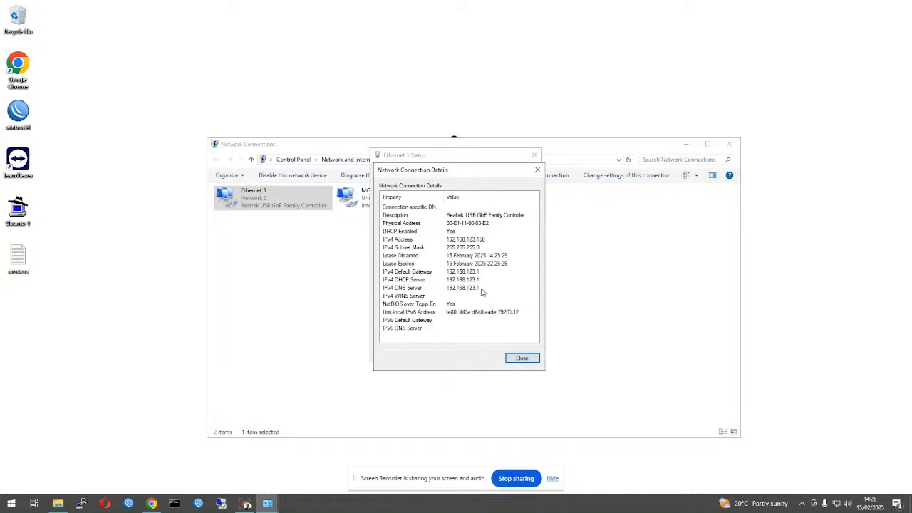
click(516, 357)
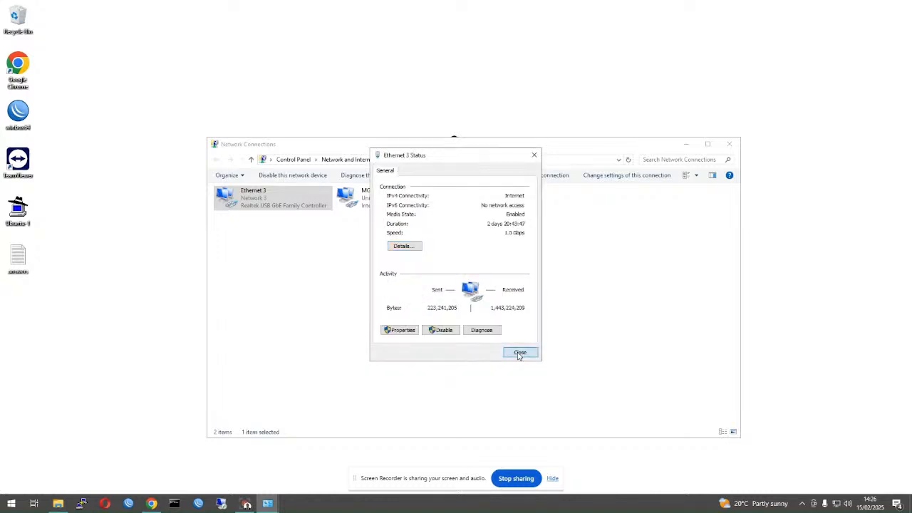
click(519, 354)
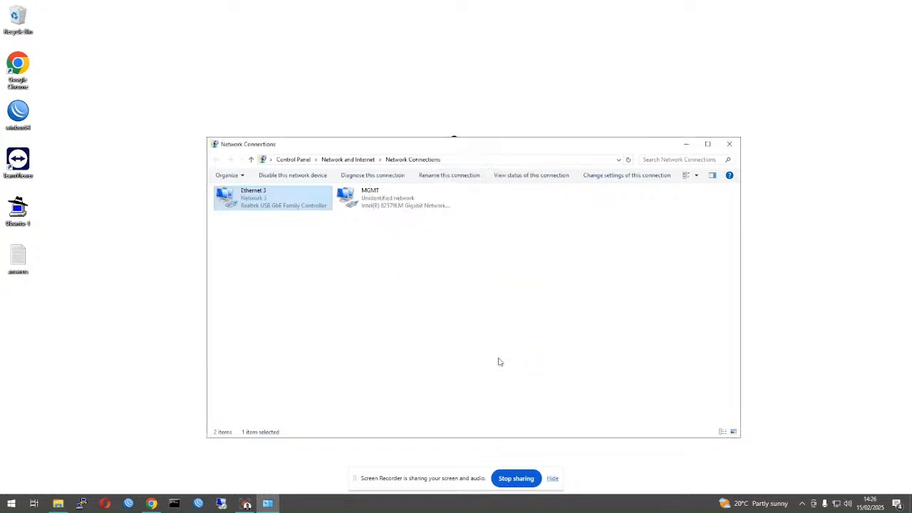
click(174, 504)
- Ping 1.1.1.1 successfully, correcting a stray trailing dot in the address
text(pi)
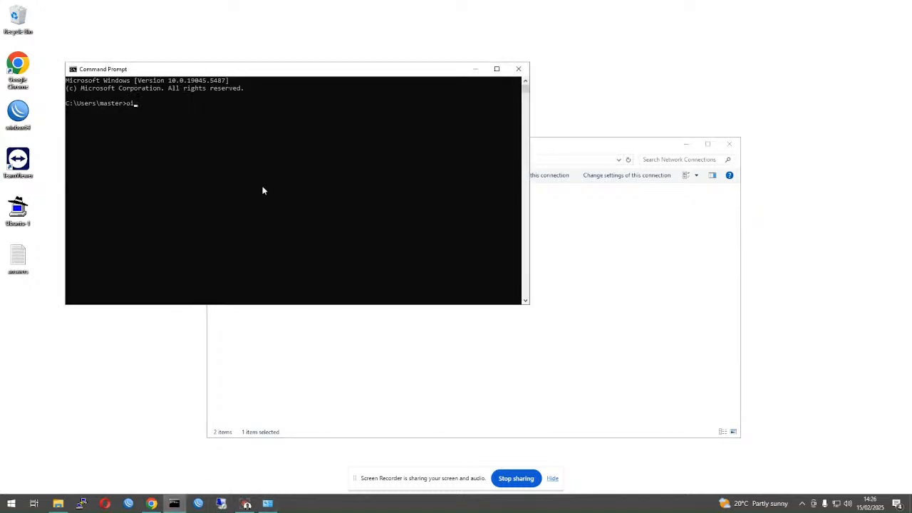
text(ng 1.1.1.1.)
key(Return)
key(Up)
key(BackSpace)
key(Return)
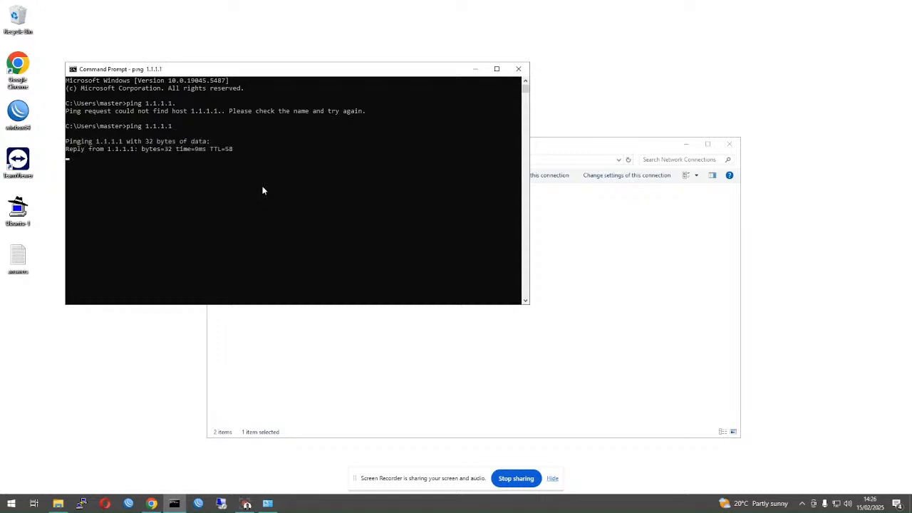
key(ctrl+c)
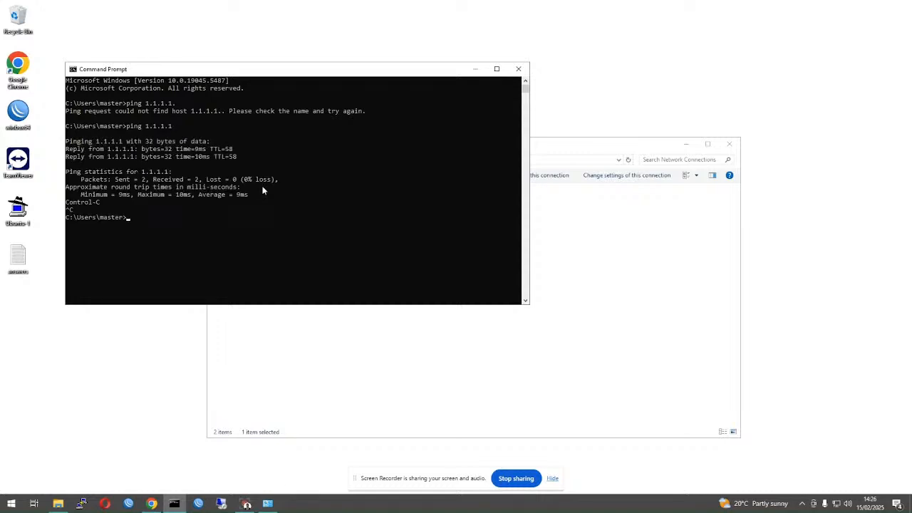
- Ping google.com, abc.co.au and abc.com.au, which fail to resolve
text(ping google.com)
key(Return)
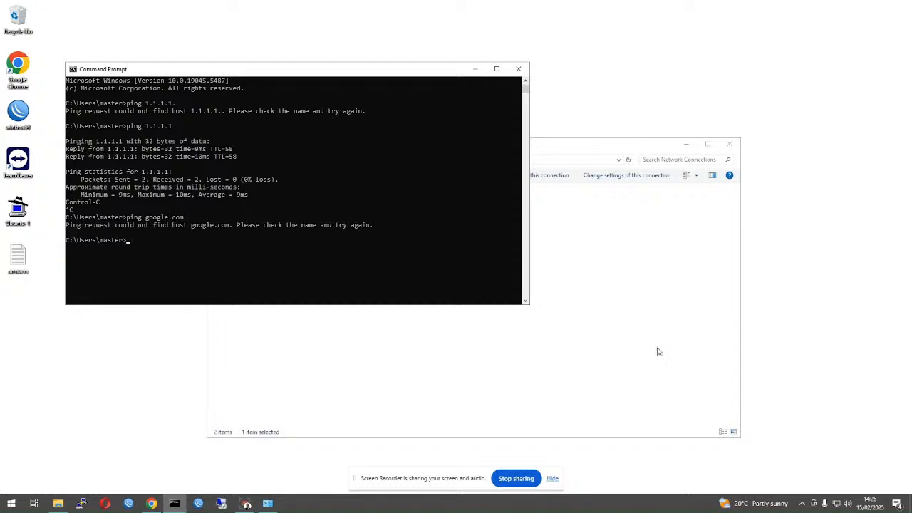
text(ping abc.co.au)
key(Return)
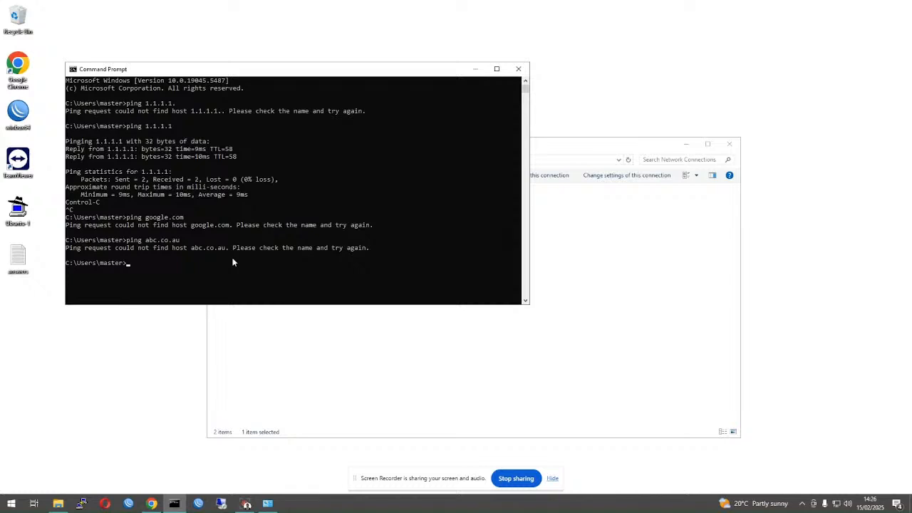
key(Up)
text(m)
key(Return)
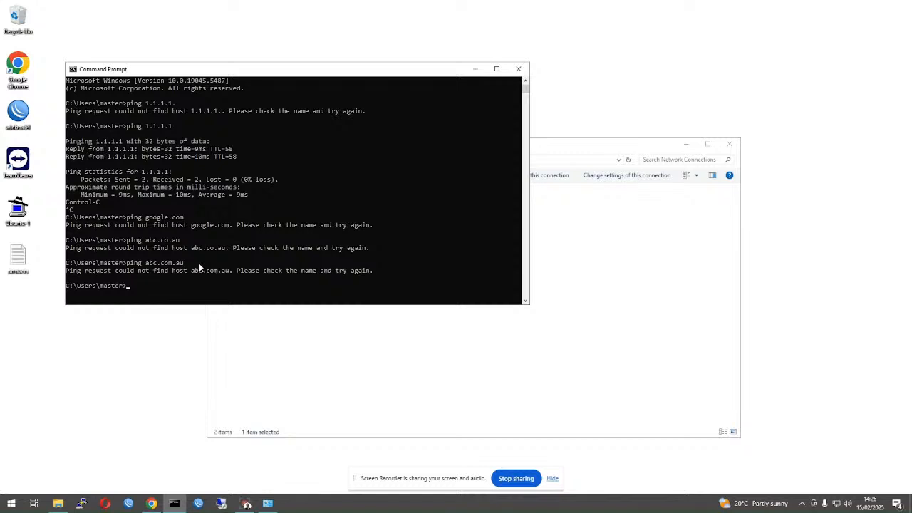
- Run nslookup google.com against the default server, then against 1.1.1.1, resolving 142.250.70.174
text(nslookup google.com)
key(Return)
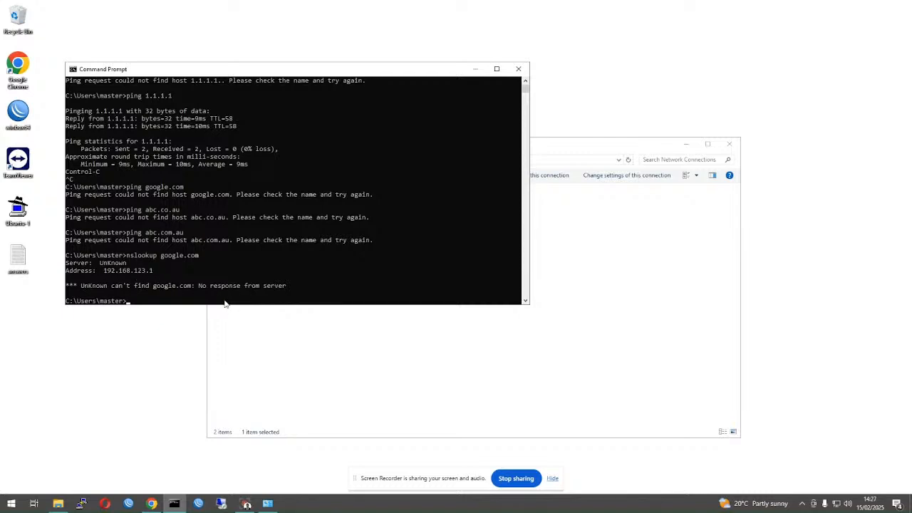
key(Up)
text(1.1.1.1)
key(Return)
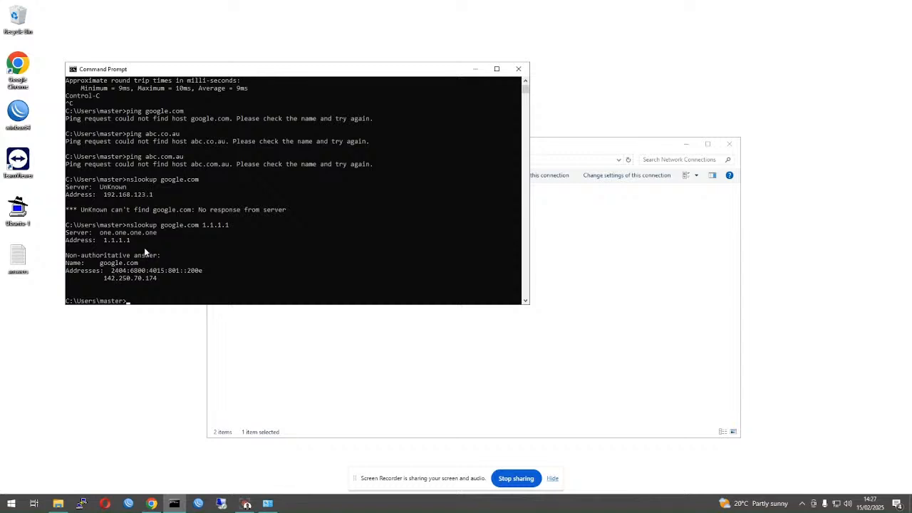
- Connect WinBox to the router at 192.168.123.1
double_click(145, 194)
click(198, 503)
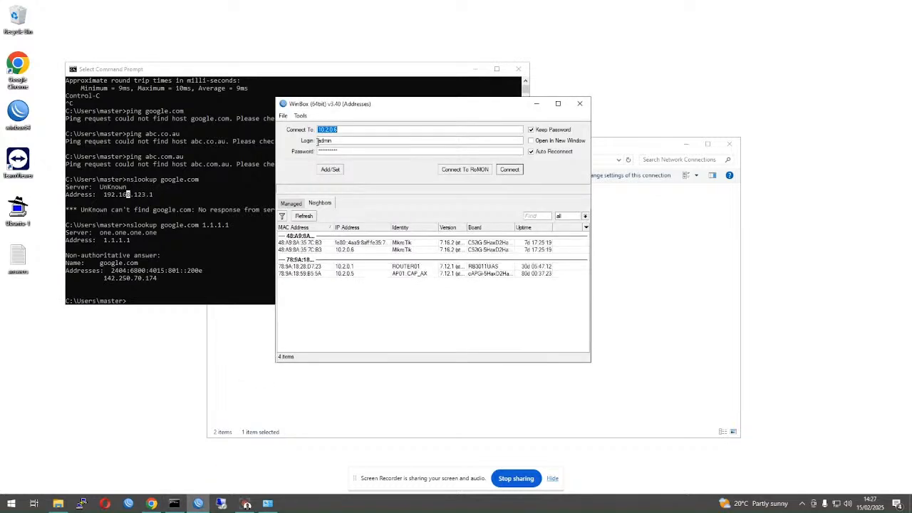
click(293, 205)
double_click(339, 129)
text(192.168.)
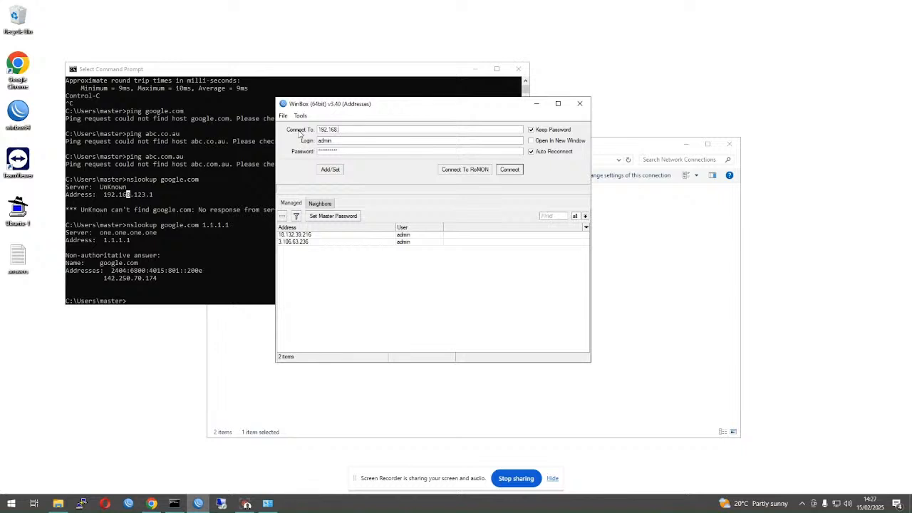
text(123.1)
key(Return)
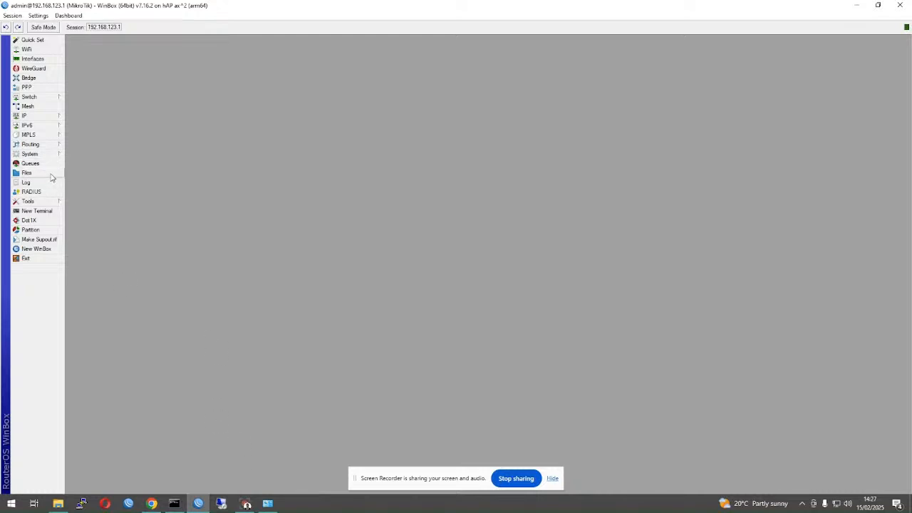
- Ping google.com from the router terminal, getting replies from 142.250.70.174, then close the terminal
click(48, 210)
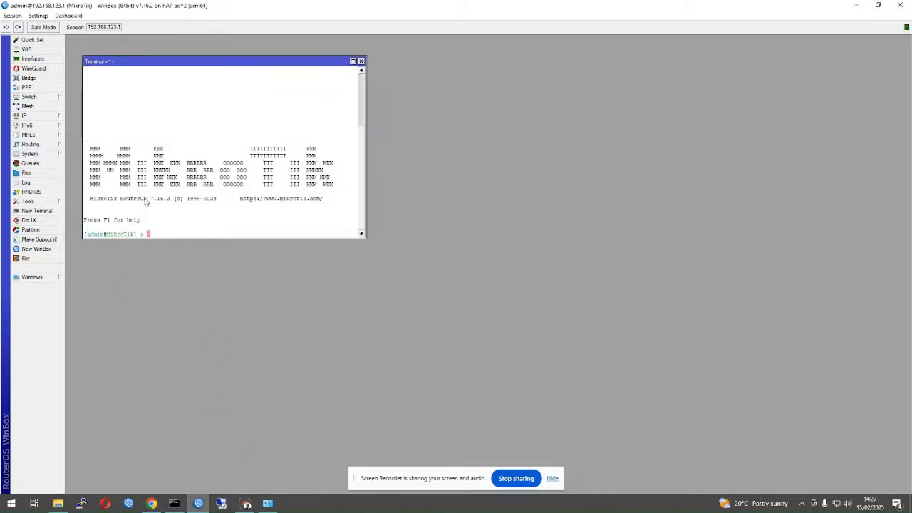
text(ping google.com)
key(Return)
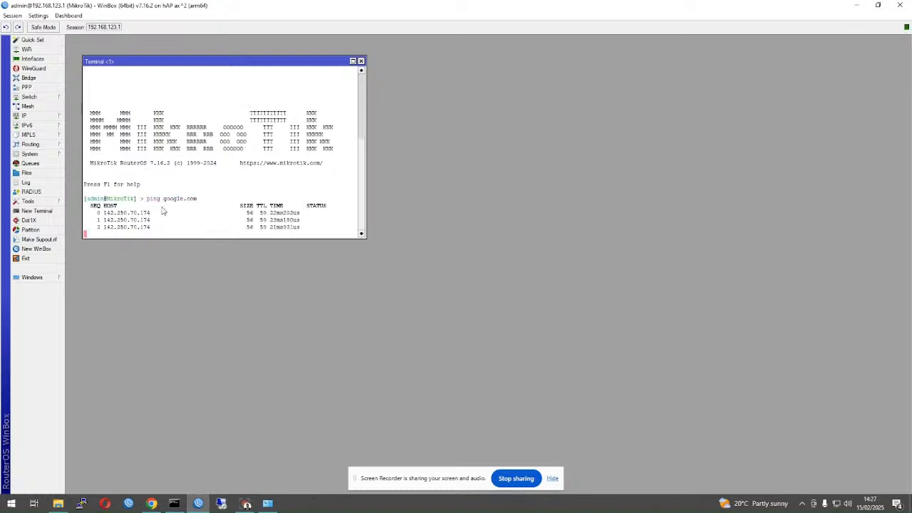
key(ctrl+c)
drag(137, 71, 233, 122)
click(309, 77)
click(361, 61)
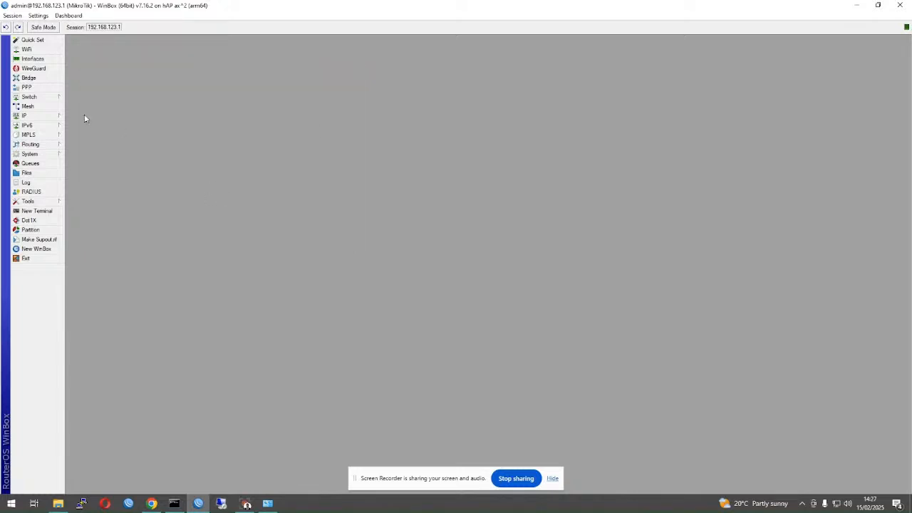
mouse_move(35, 116)
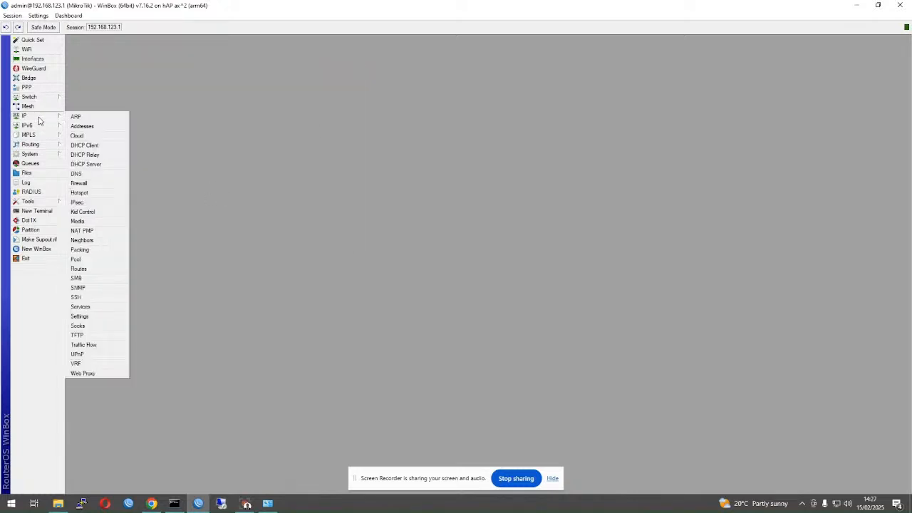
- Enable Allow Remote Requests in the router's IP > DNS settings, which use server 1.1.1.1
click(99, 176)
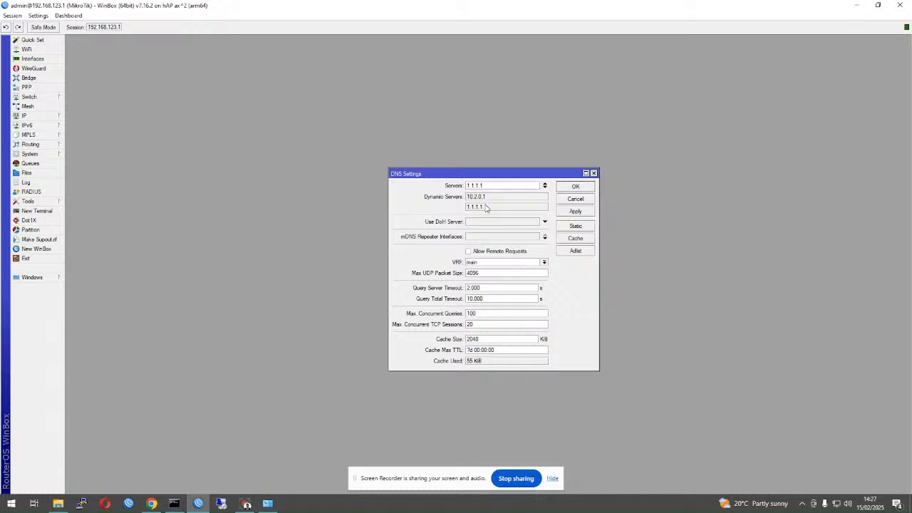
click(491, 253)
click(575, 212)
click(573, 187)
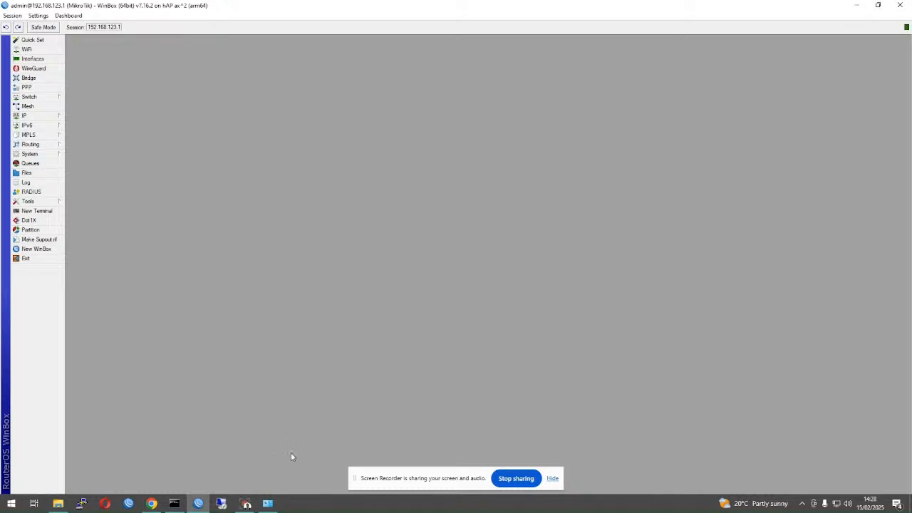
- Resolve google.com with nslookup through the default 192.168.123.1 DNS server
click(174, 504)
key(Up)
key(BackSpace)
key(BackSpace)
key(BackSpace)
key(BackSpace)
key(BackSpace)
key(BackSpace)
key(BackSpace)
key(BackSpace)
key(Return)
- Ping google.com and 172.31.16.9, each returning 4 replies with 0% loss
key(Up)
key(Up)
key(BackSpace)
key(BackSpace)
key(BackSpace)
key(BackSpace)
key(BackSpace)
key(BackSpace)
key(BackSpace)
key(BackSpace)
key(BackSpace)
key(BackSpace)
text(google.com)
key(Return)
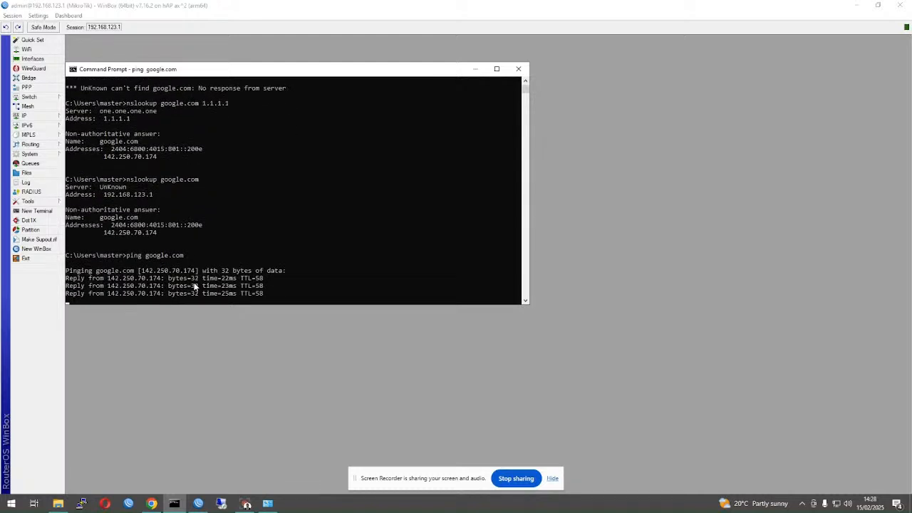
key(Return)
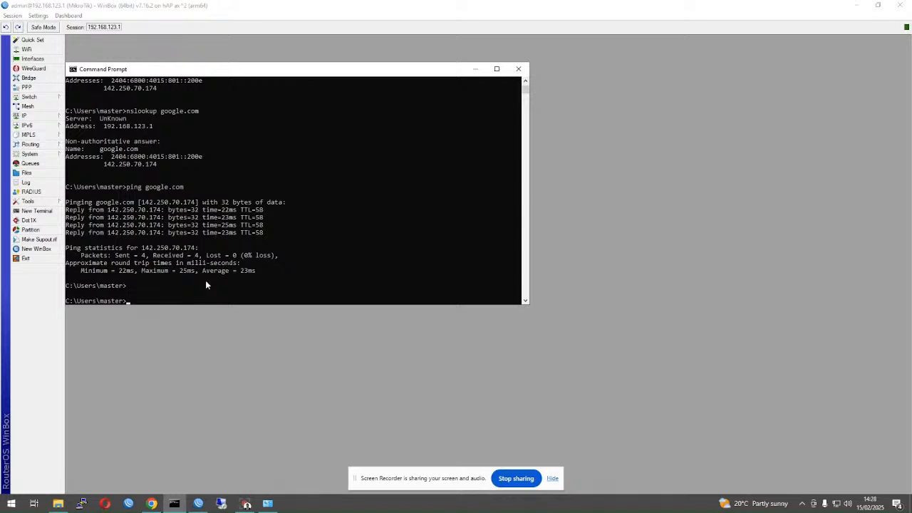
text(ping 172.31.16.9)
key(Return)
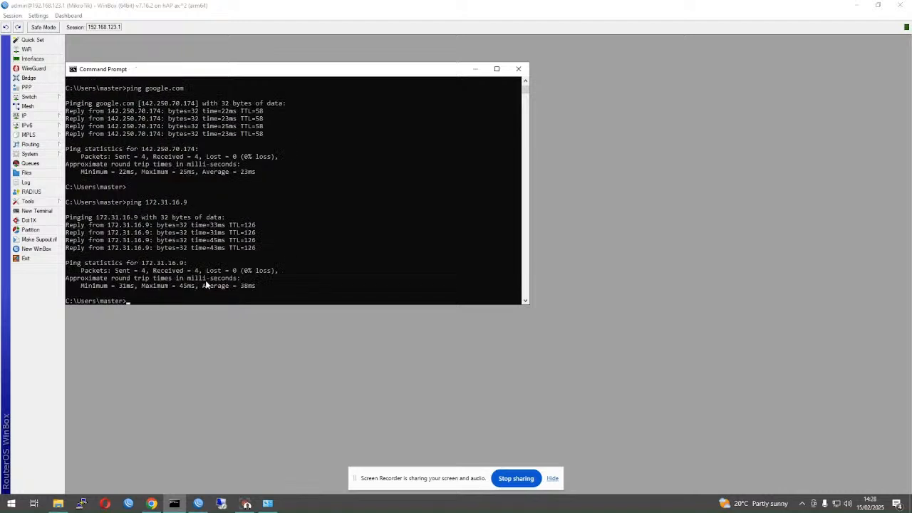
- Start a Remote Desktop connection to 172.31.16.9 after dismissing the connection file error
click(221, 503)
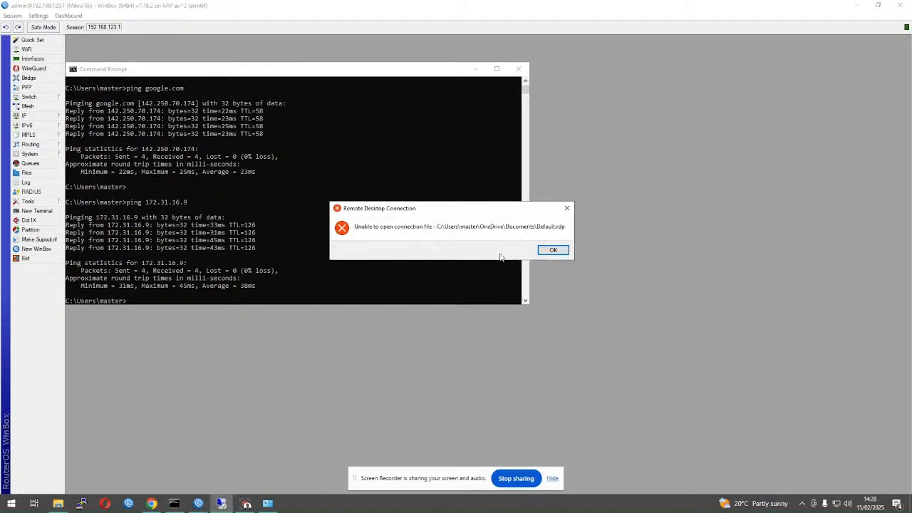
click(541, 251)
text(172.31.16)
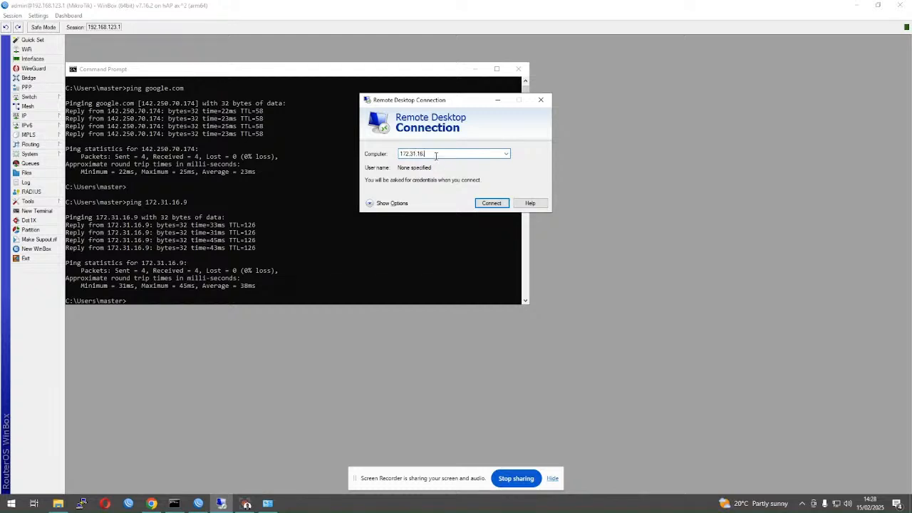
text(.9)
key(Return)
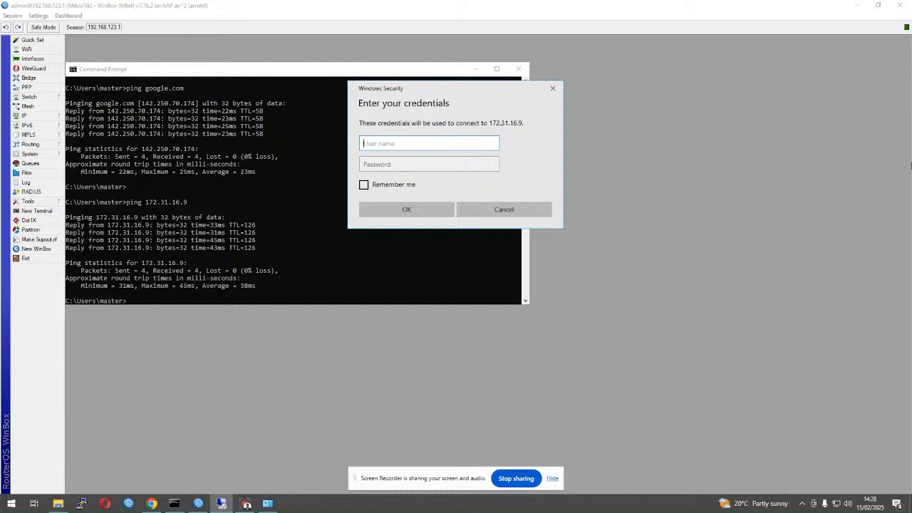
- Sign in as administrator with the account password, accept the certificate, and minimise the session
text(administrator)
click(396, 165)
key(ctrl+v)
click(394, 206)
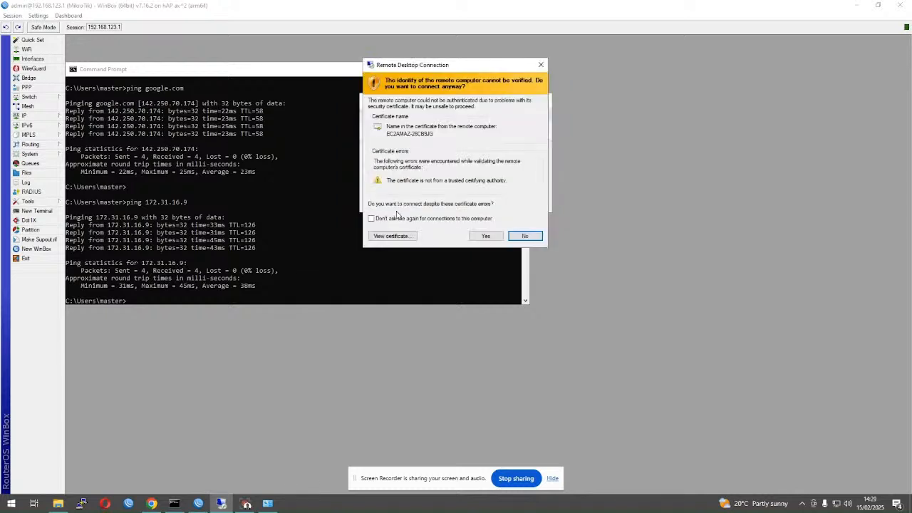
click(479, 241)
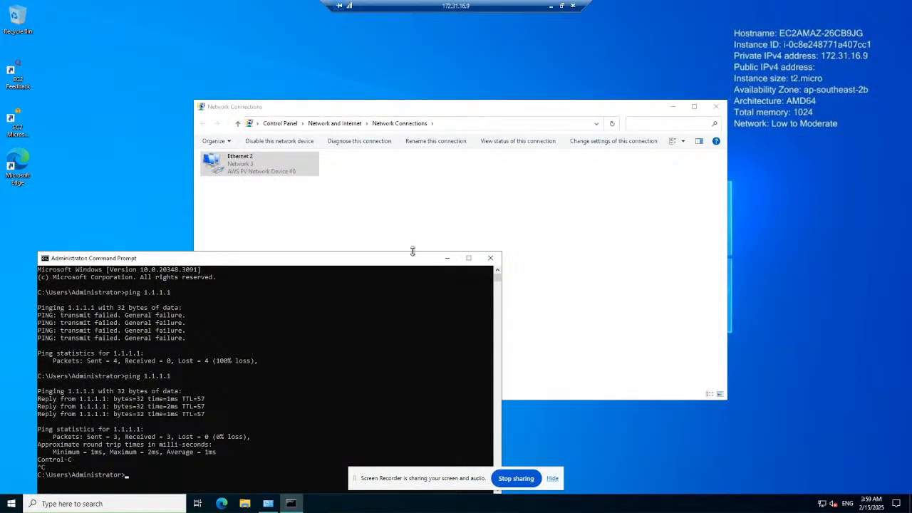
click(573, 7)
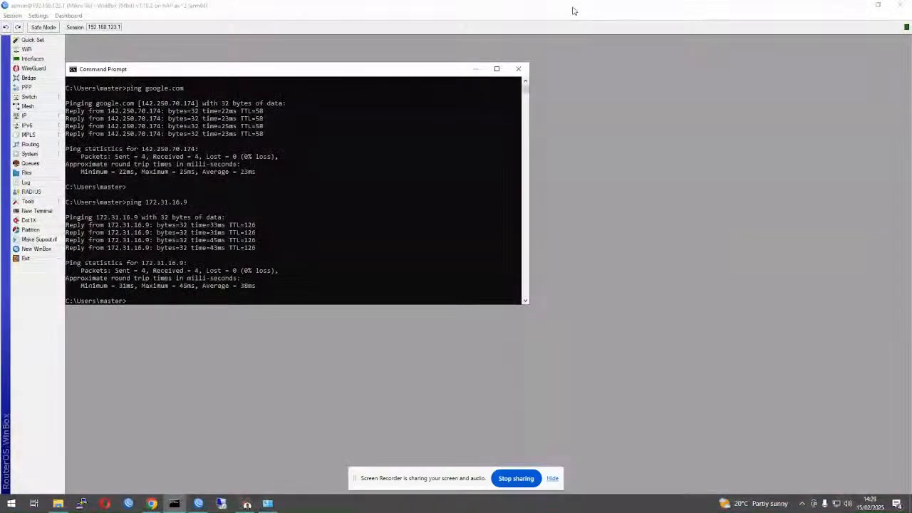
- Ping 172.31.26.74, which only times out
key(Up)
key(BackSpace)
key(BackSpace)
text(26.74)
key(Return)
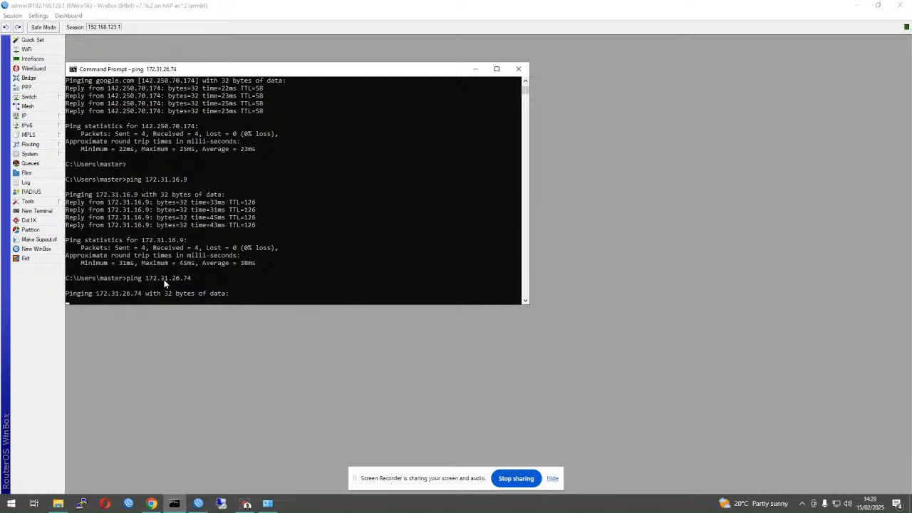
- Open TOP 5 TOOLS.pdf from the Documents folder
click(151, 506)
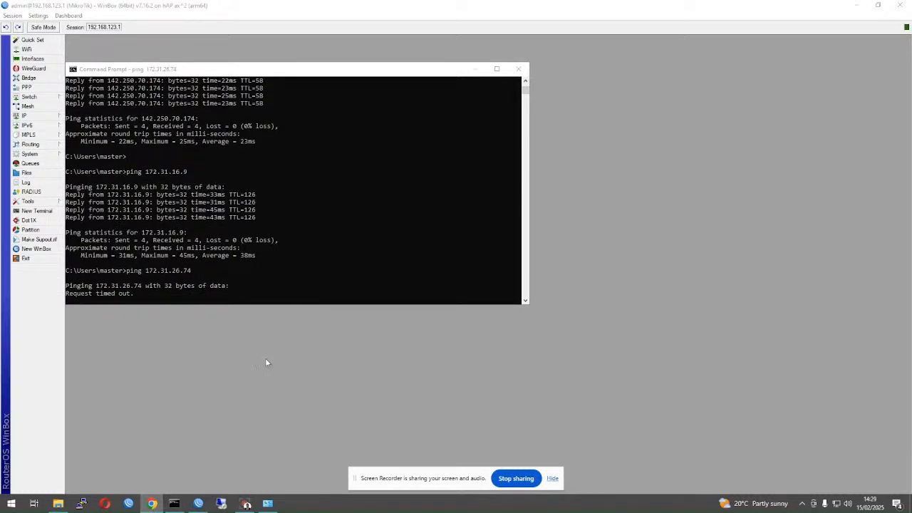
click(151, 506)
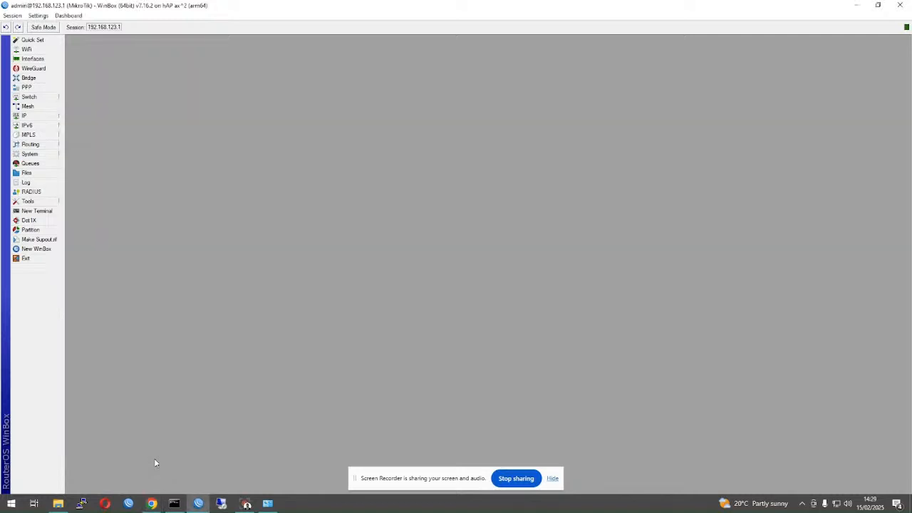
click(151, 506)
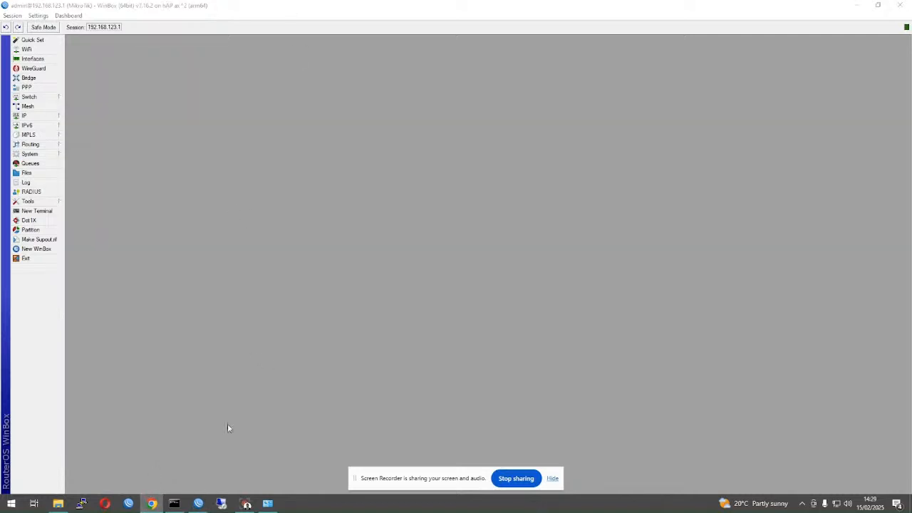
mouse_move(147, 507)
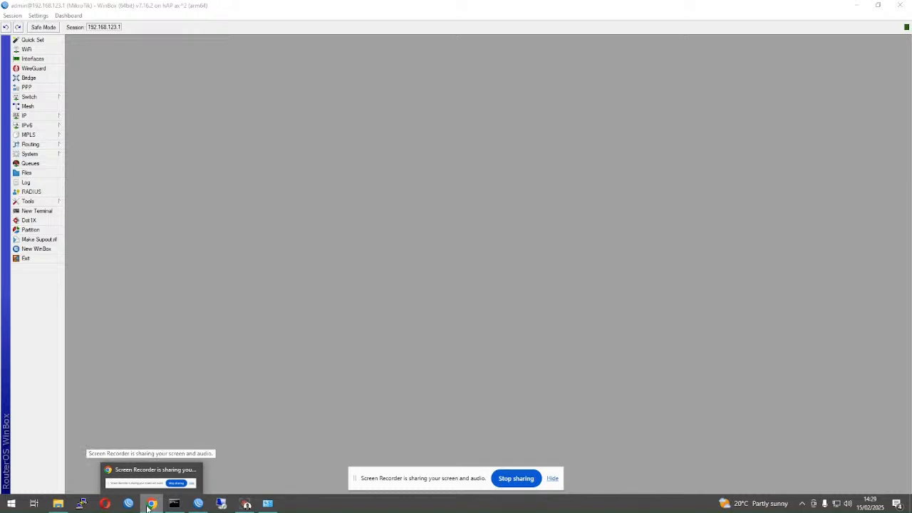
click(255, 425)
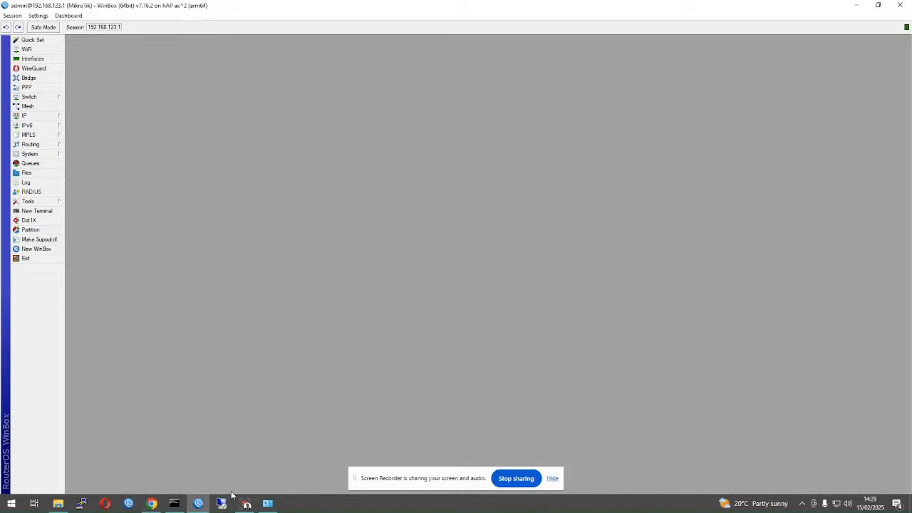
right_click(144, 500)
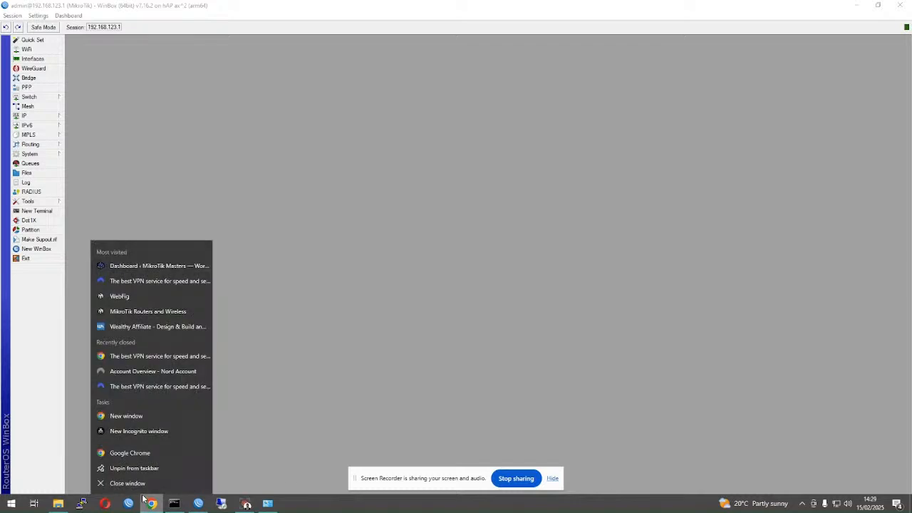
click(213, 425)
click(58, 504)
double_click(203, 332)
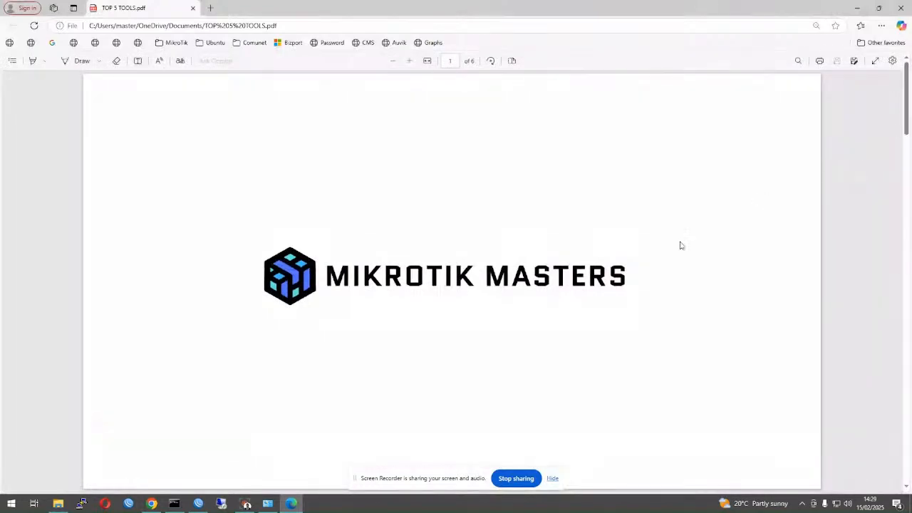
- View the page 3 network diagram in TOP 5 TOOLS.pdf, then minimise Edge
scroll(646, 277, down, 10)
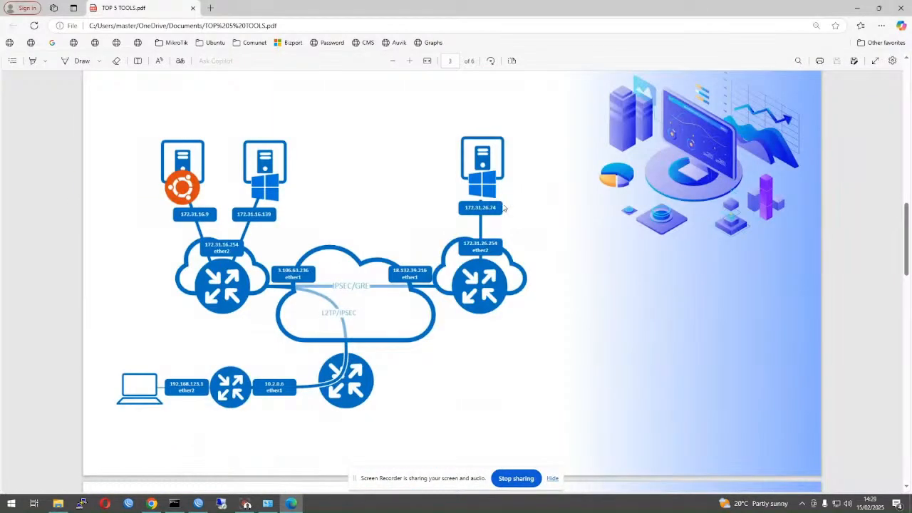
click(855, 7)
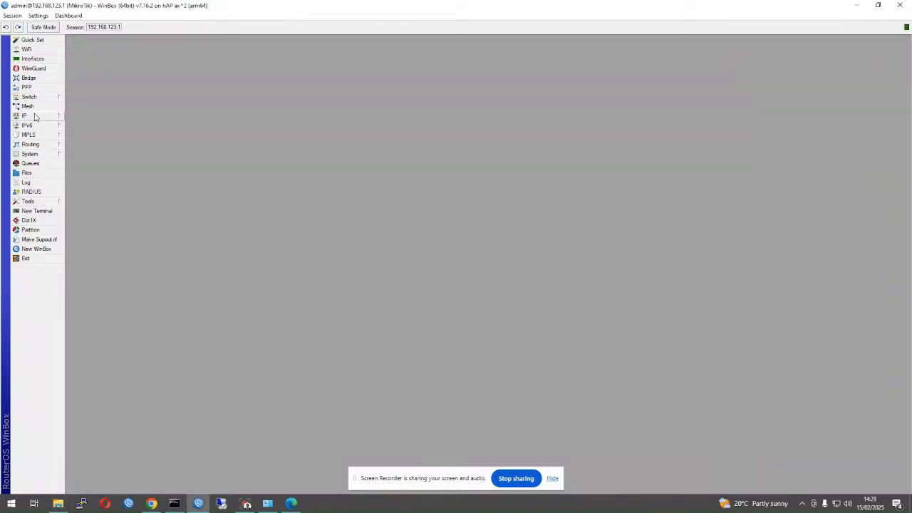
click(184, 504)
- Run tracert -d 172.31.16.74, which passes 192.168.123.1 and stops unreachable at 10.1.254.1
text(tracert -d 172.1)
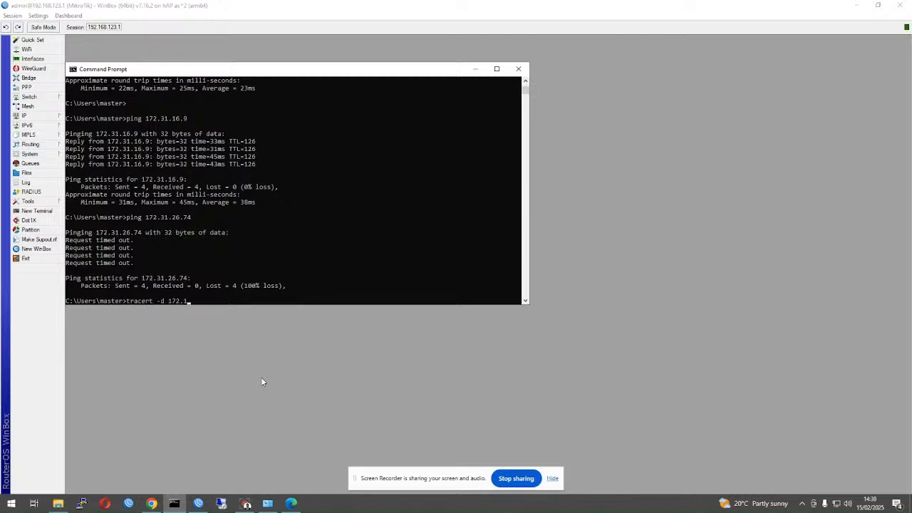
key(BackSpace)
text(31.16.74)
key(Return)
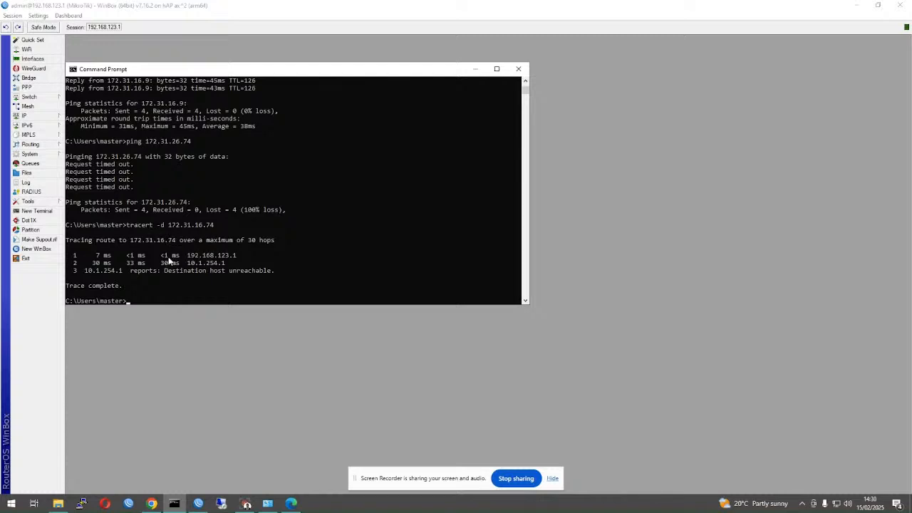
click(292, 504)
- Look over the PDF's page 4 diagram showing VPN_BRIDGE 10.1.254.1, then return to WinBox
scroll(428, 333, down, 1)
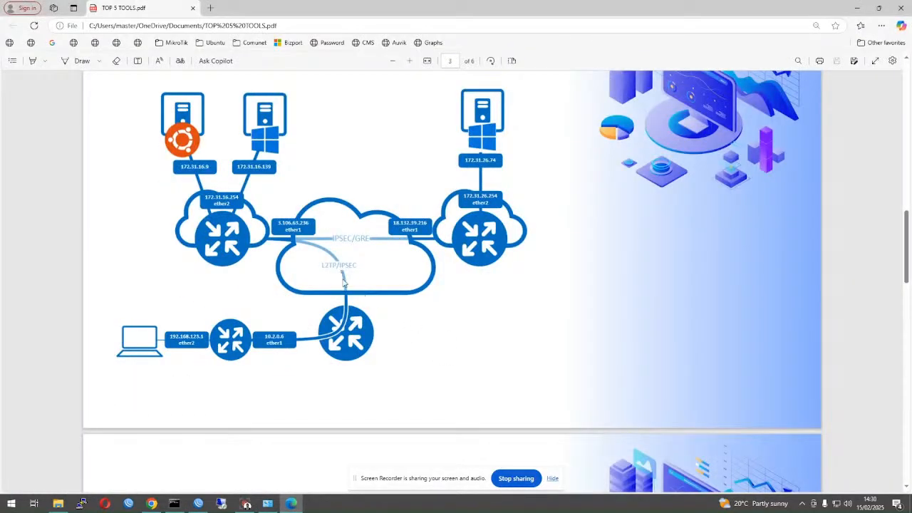
scroll(343, 282, down, 5)
scroll(409, 290, up, 2)
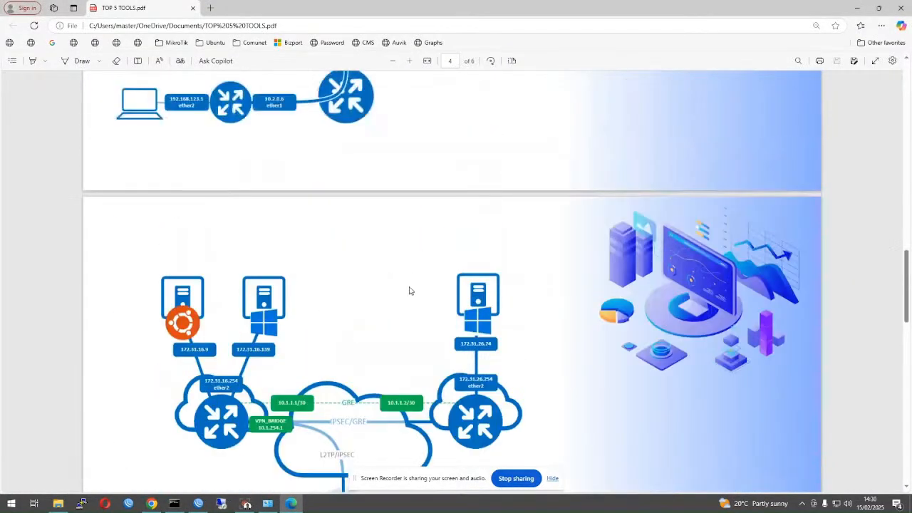
scroll(410, 292, up, 3)
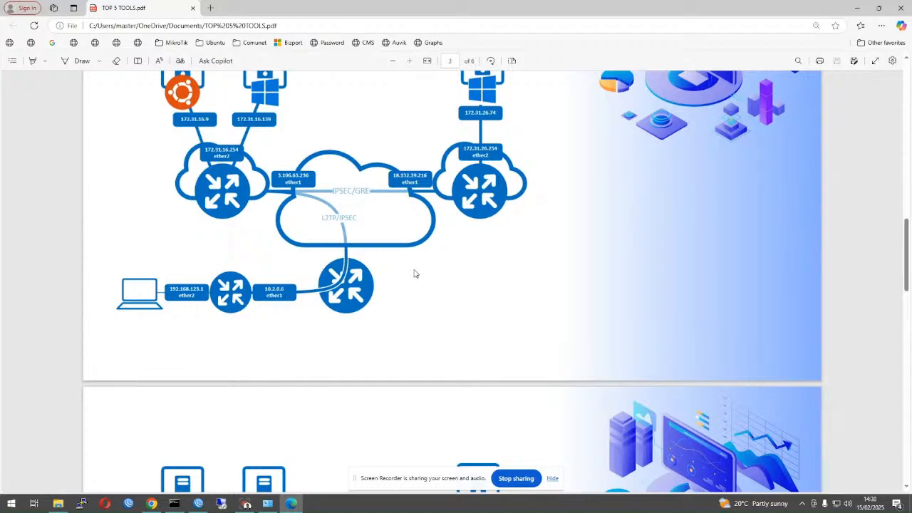
scroll(424, 274, down, 6)
scroll(404, 300, down, 3)
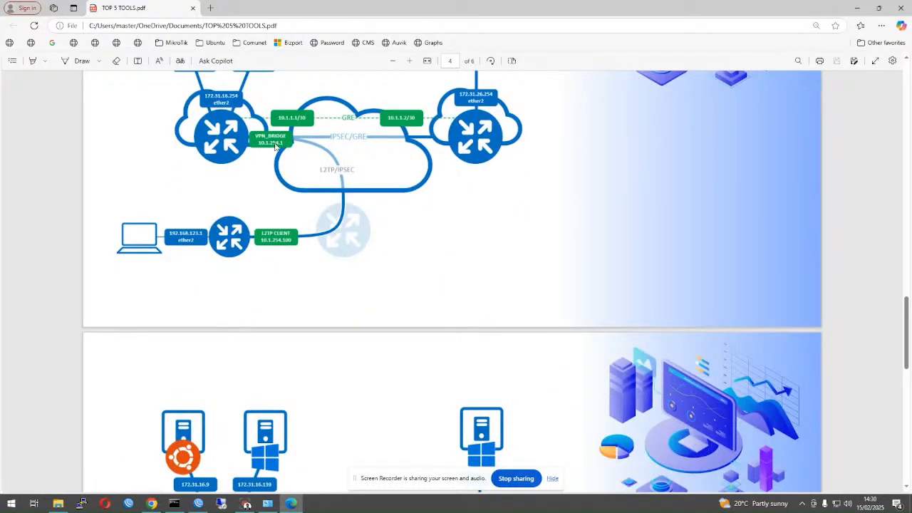
scroll(222, 143, up, 3)
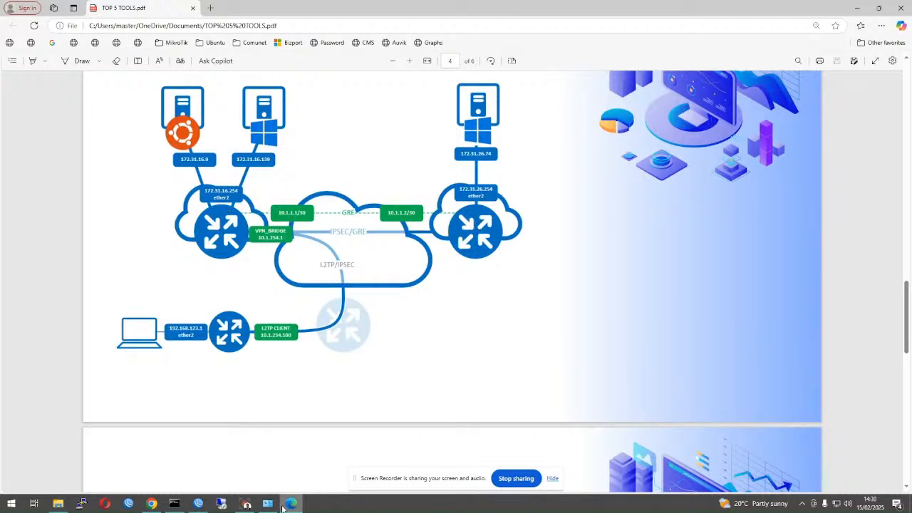
click(199, 504)
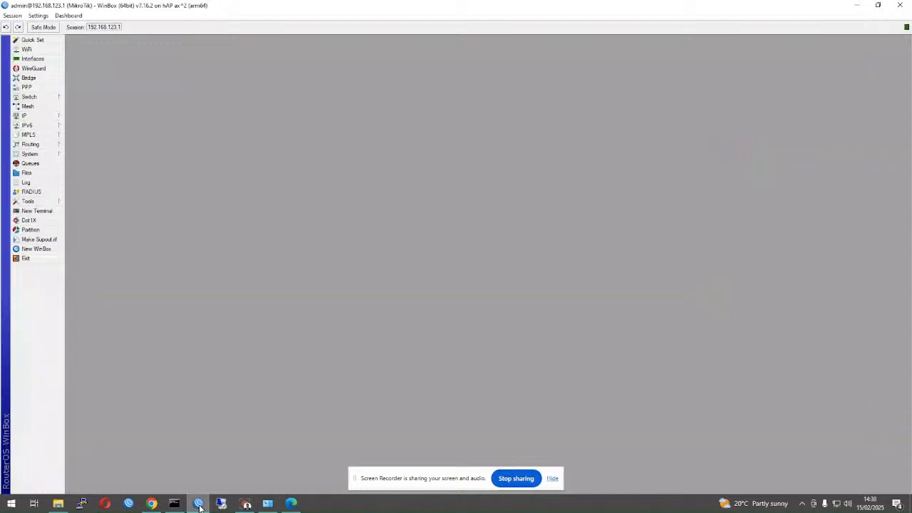
- Launch a second WinBox and connect to the CHR-AU router at 3.106.63.236
click(175, 503)
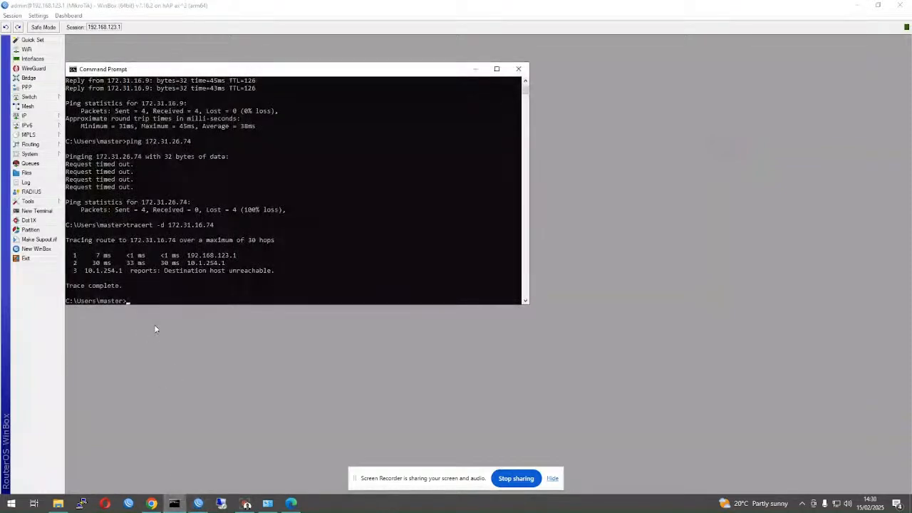
click(132, 448)
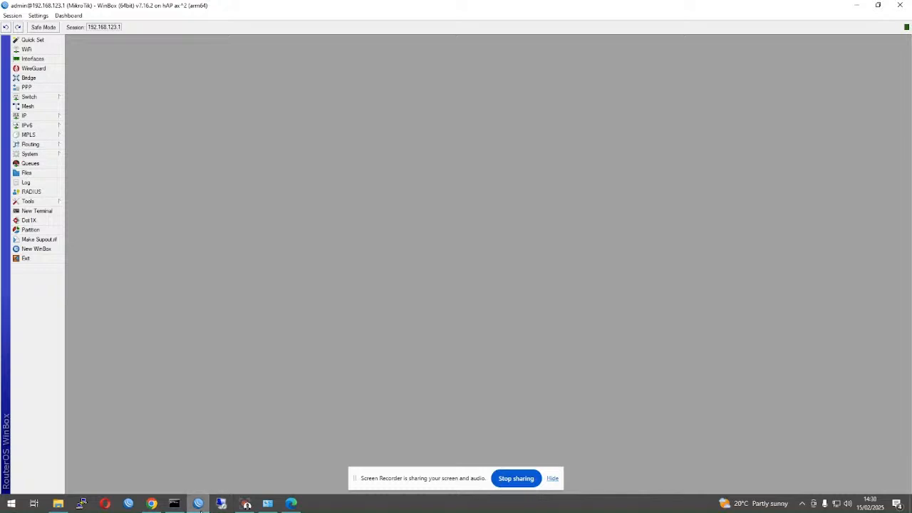
right_click(198, 507)
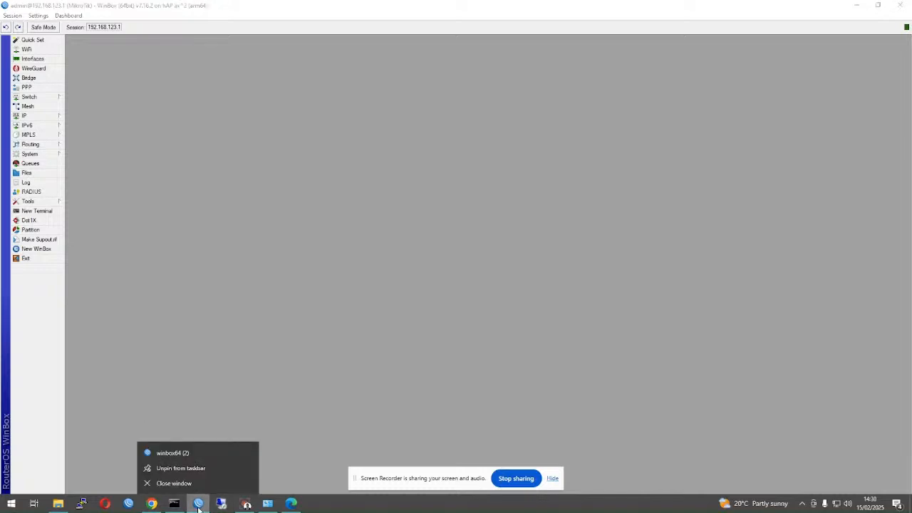
click(182, 455)
double_click(299, 241)
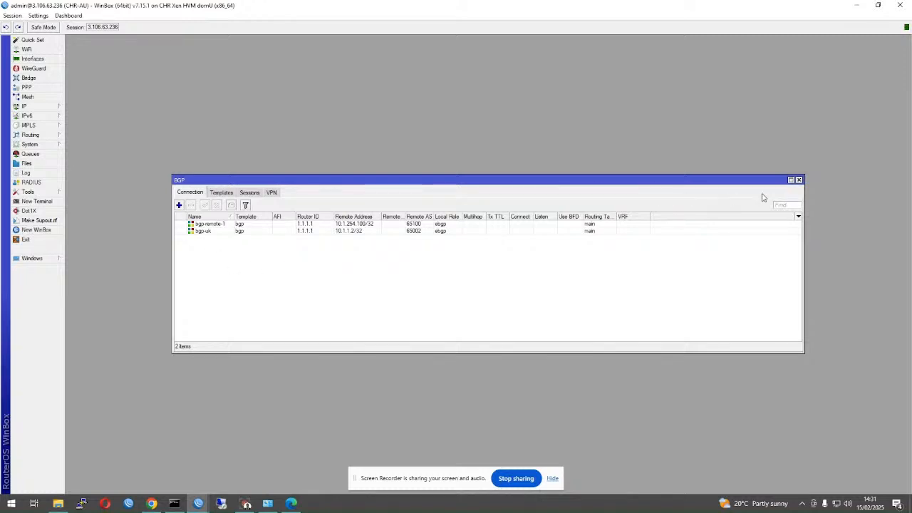
- Review CHR-AU's routes, including 10.1.1.0/30 via gre-tunnel-uk, then show its Interface List
click(799, 180)
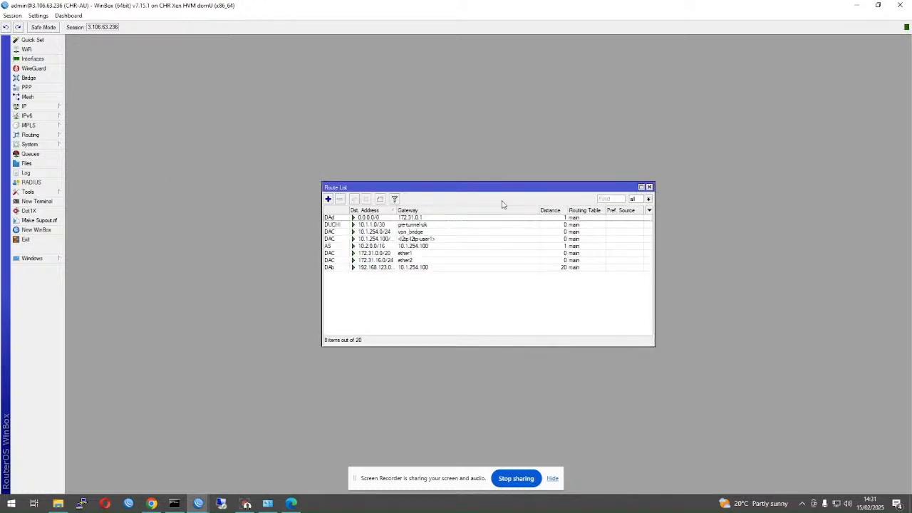
click(649, 187)
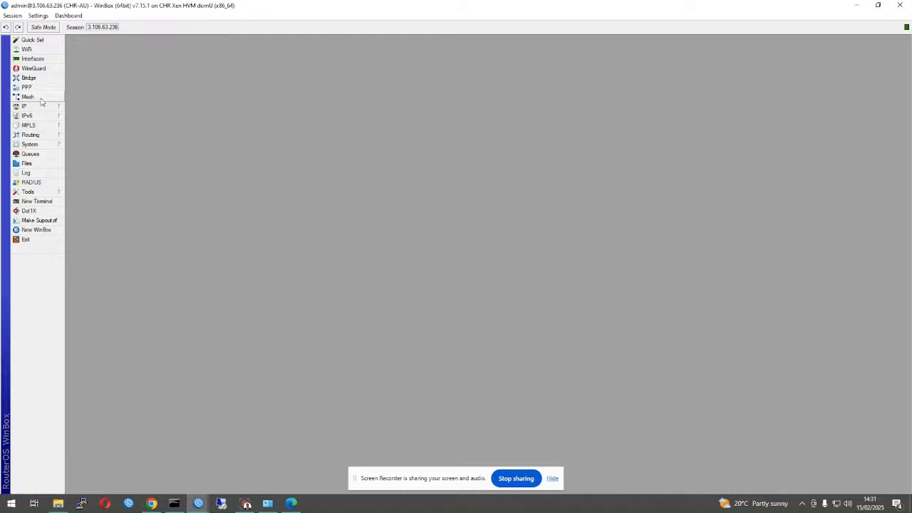
click(47, 109)
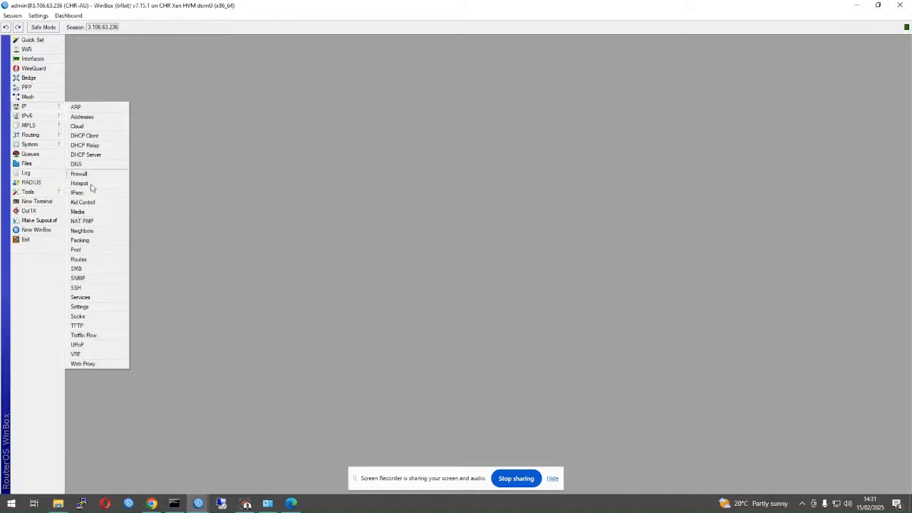
click(84, 259)
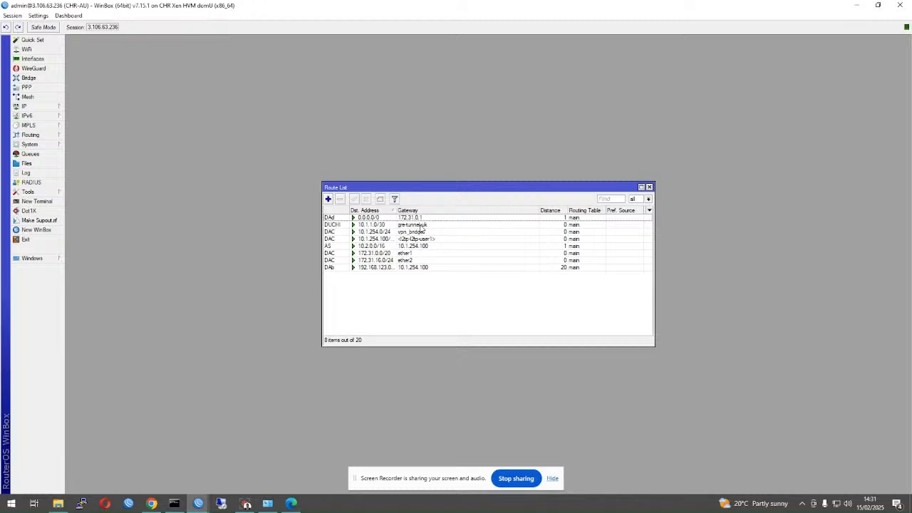
click(371, 226)
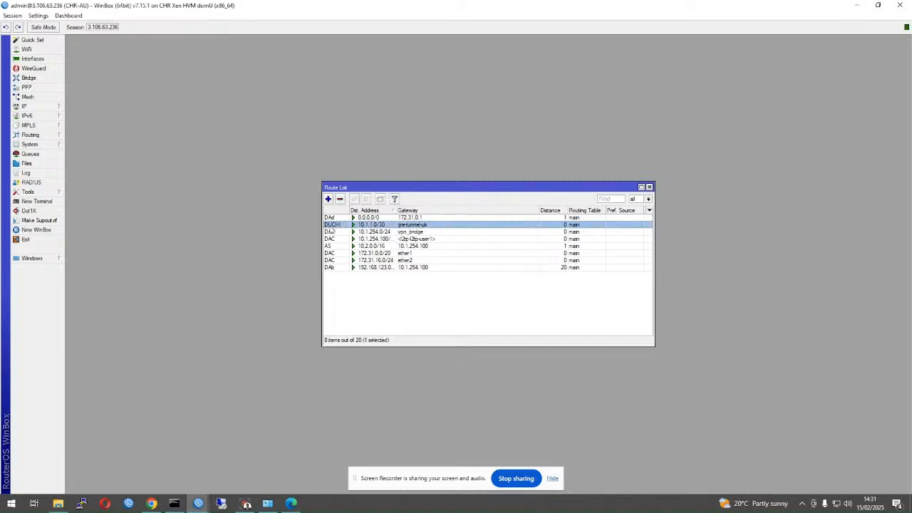
mouse_move(331, 229)
click(29, 60)
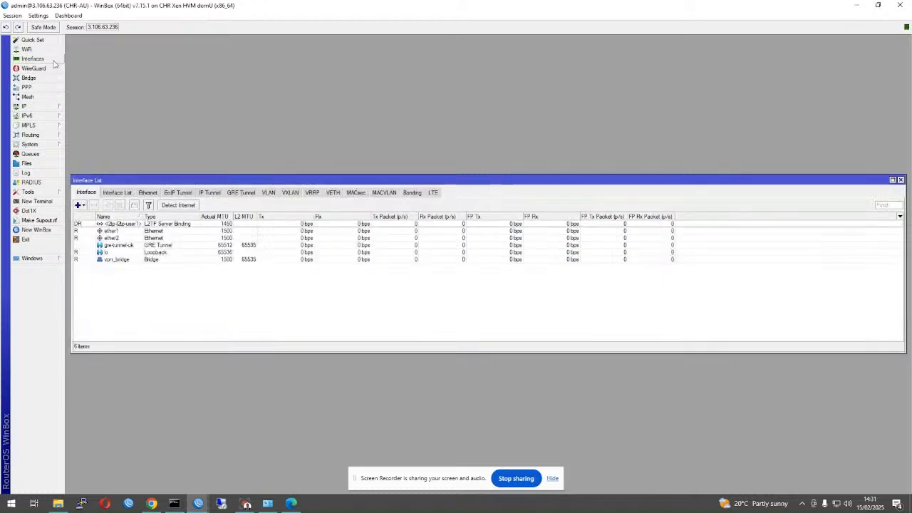
- Select gre-tunnel-uk, open IPsec with the chr-uk policy selected, and check the system log
click(122, 224)
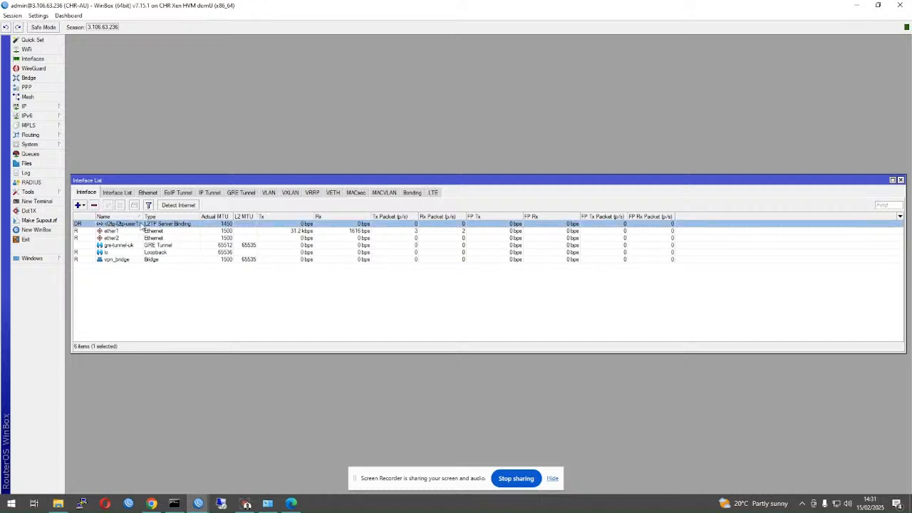
click(117, 247)
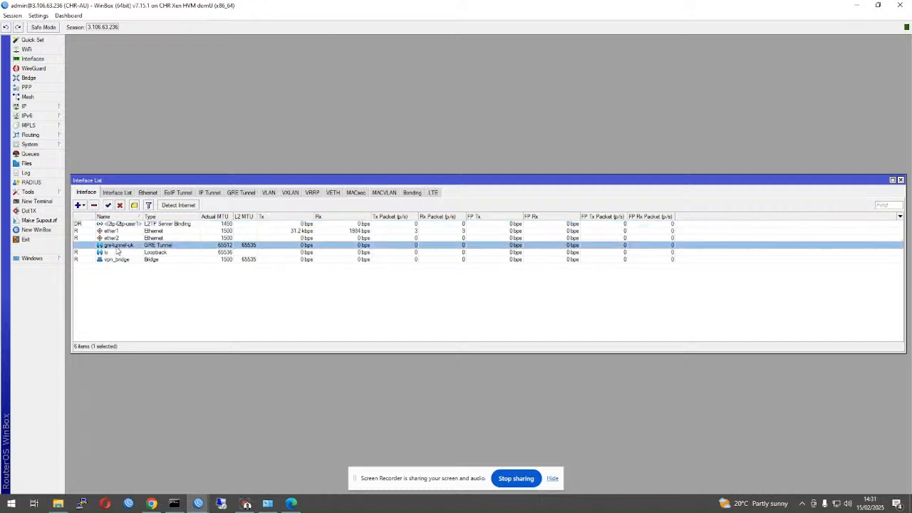
click(42, 107)
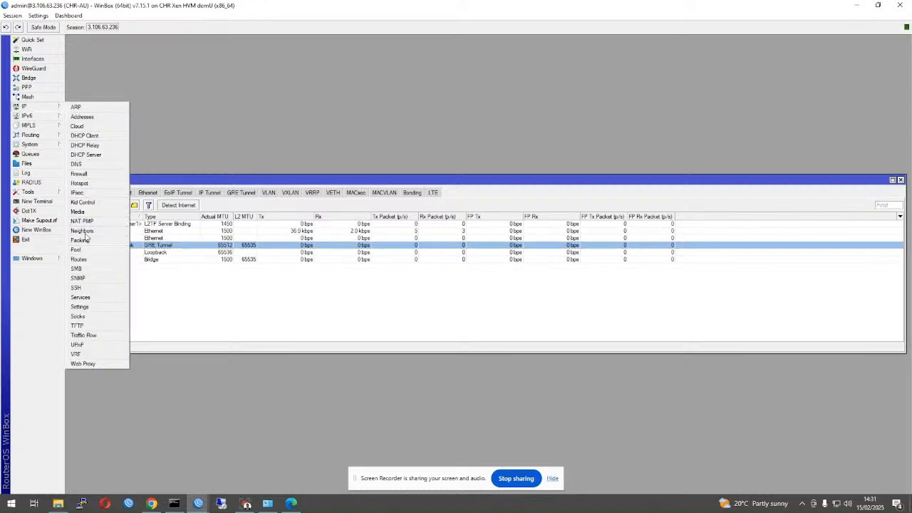
click(79, 193)
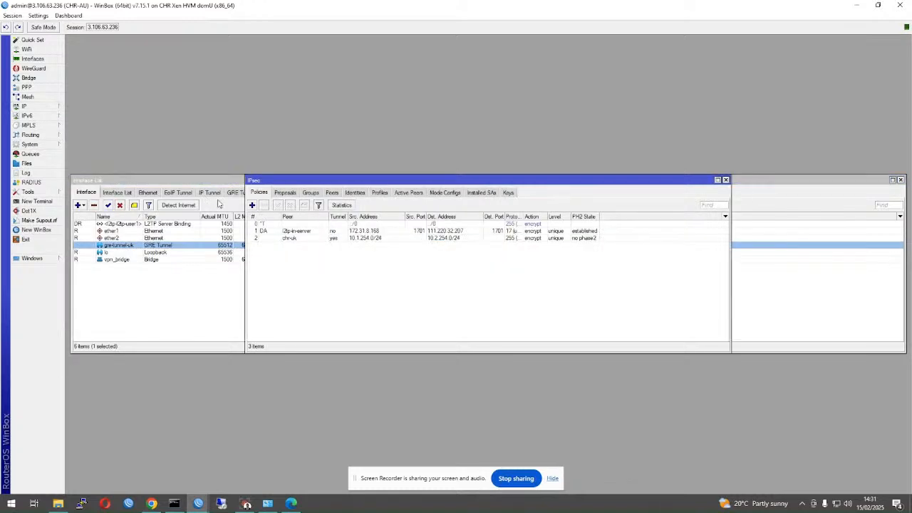
click(307, 241)
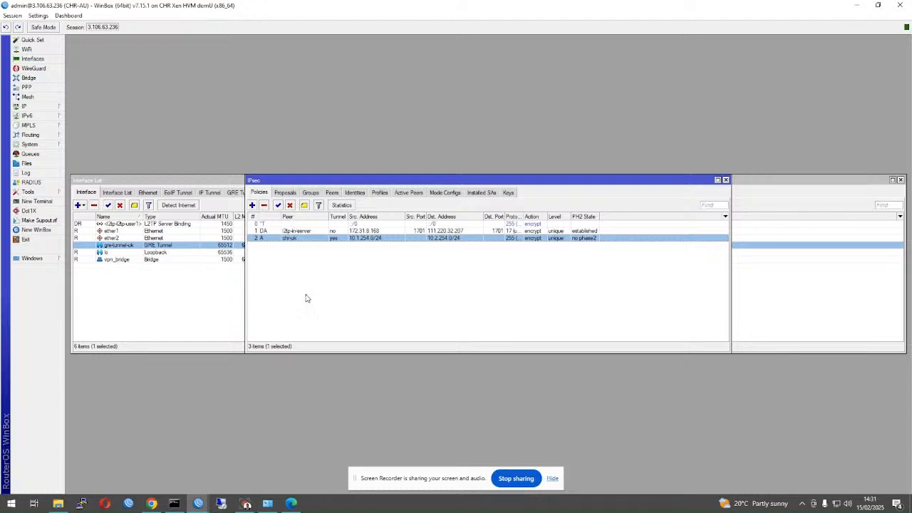
click(26, 172)
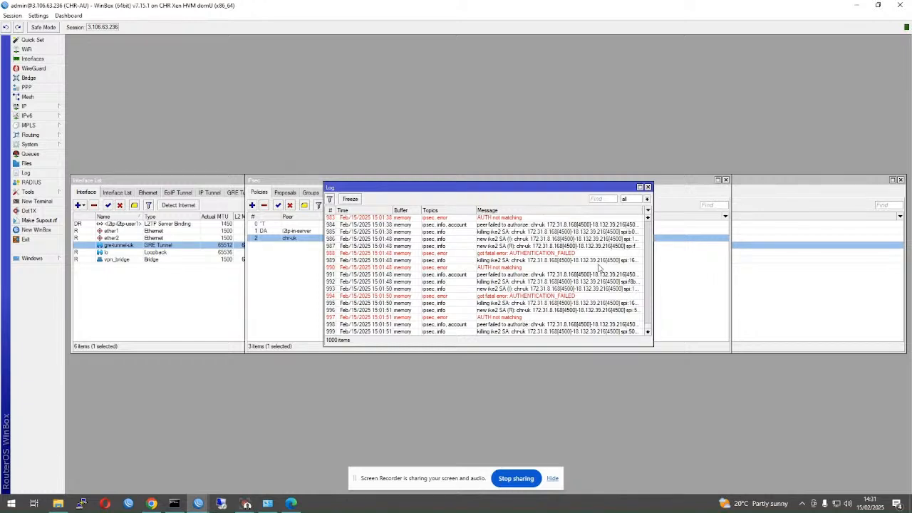
click(647, 187)
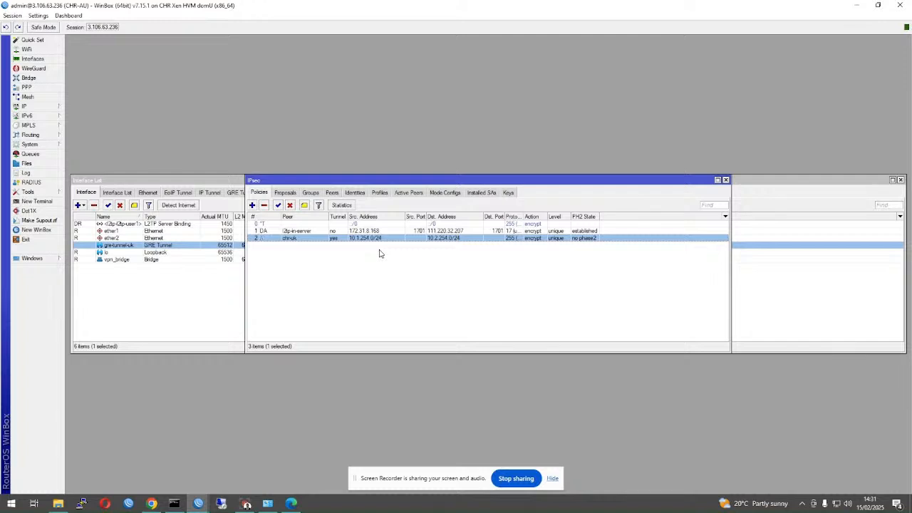
- Open the chr-uk IPsec identity, turn off Hide Passwords, and inspect its pre-shared secret
click(355, 193)
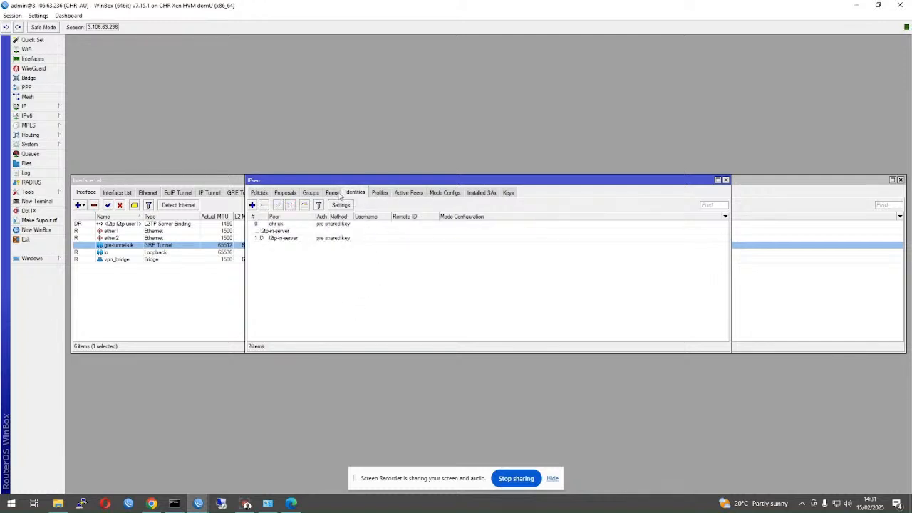
click(335, 225)
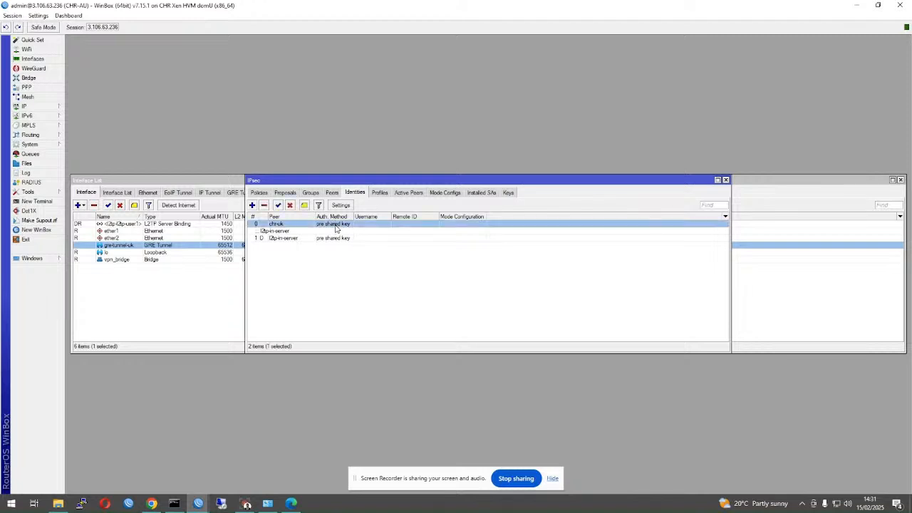
double_click(335, 226)
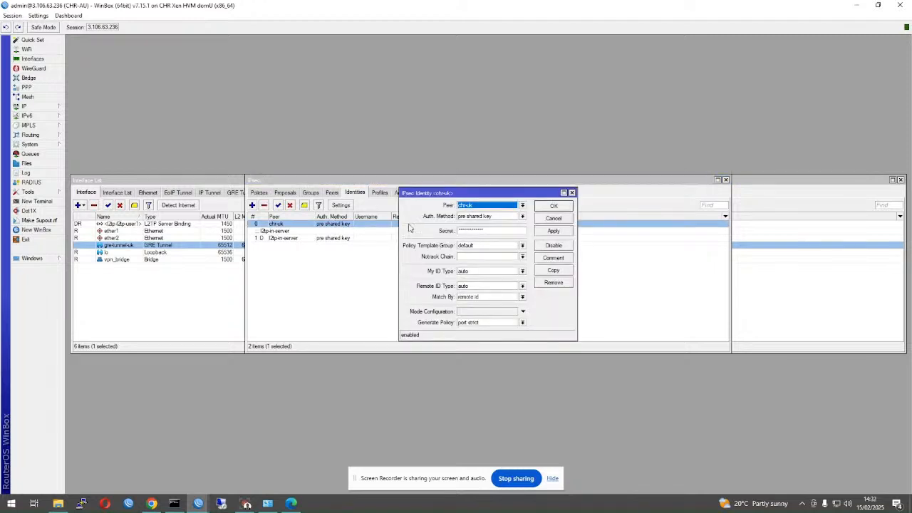
click(38, 14)
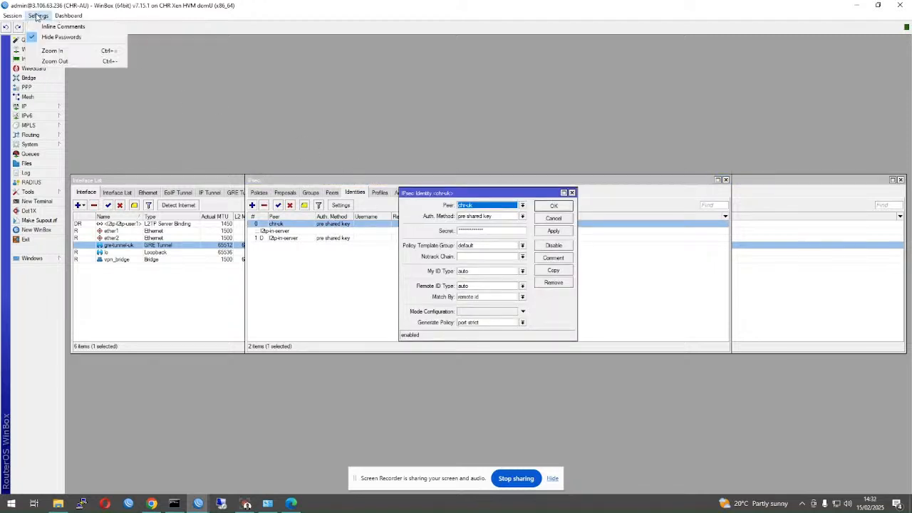
click(48, 40)
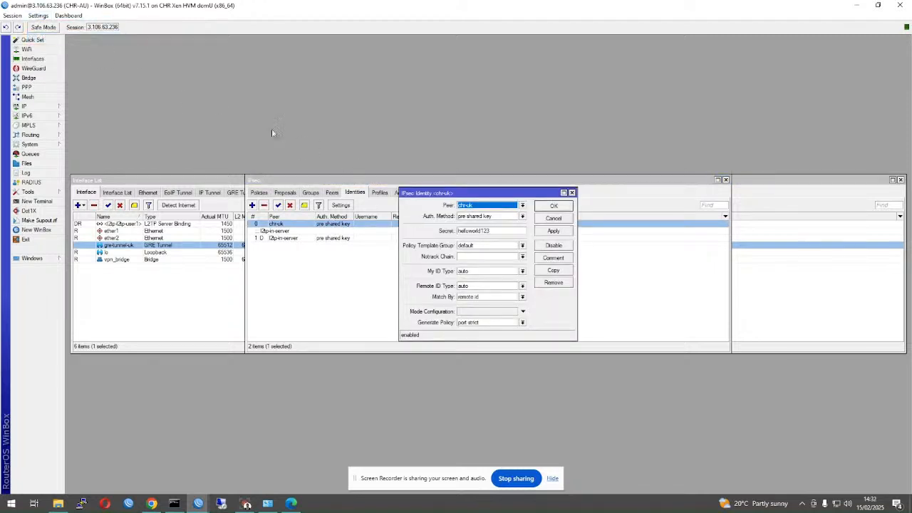
click(492, 234)
drag(492, 233, 454, 231)
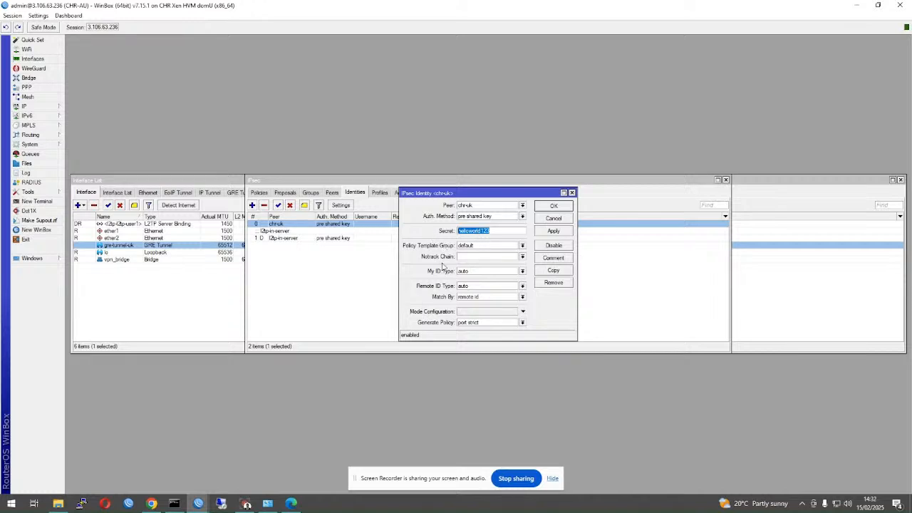
click(548, 207)
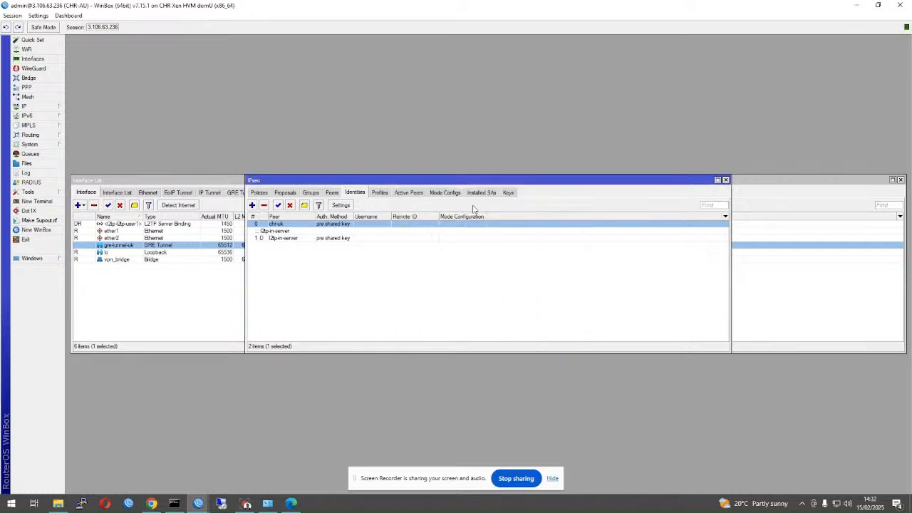
- Inspect the chr-uk IPsec peer and proposal1 without changing them
click(332, 193)
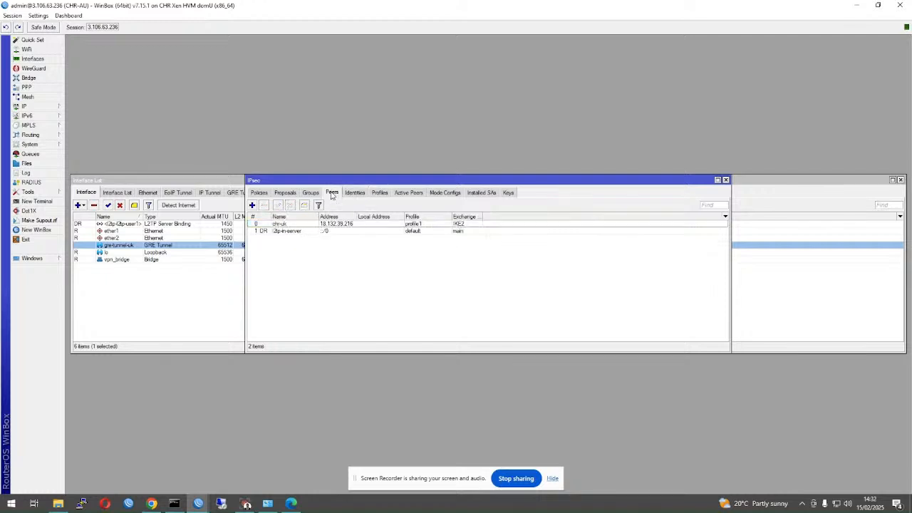
double_click(332, 224)
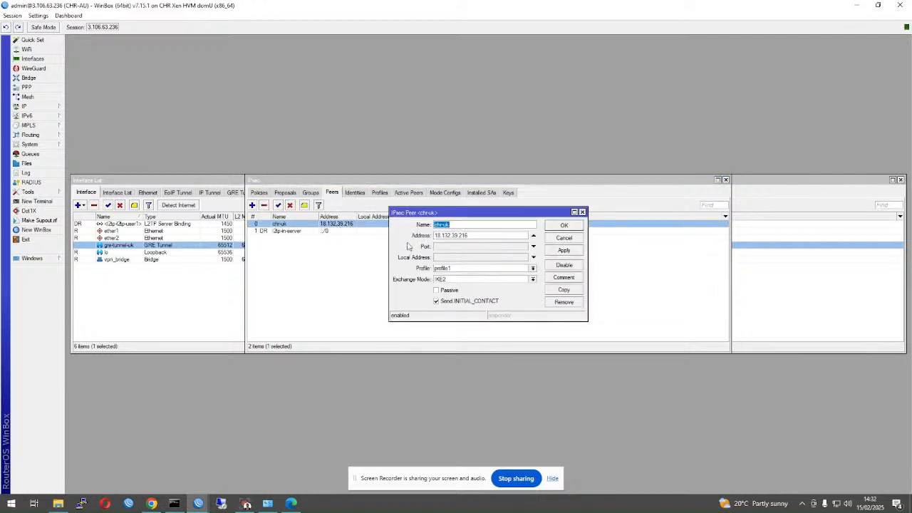
key(Tab)
click(577, 226)
click(285, 194)
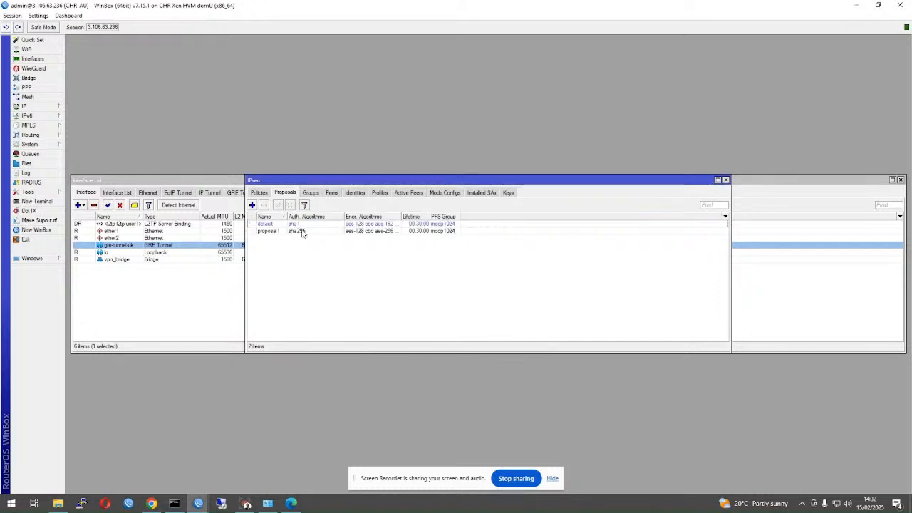
double_click(387, 238)
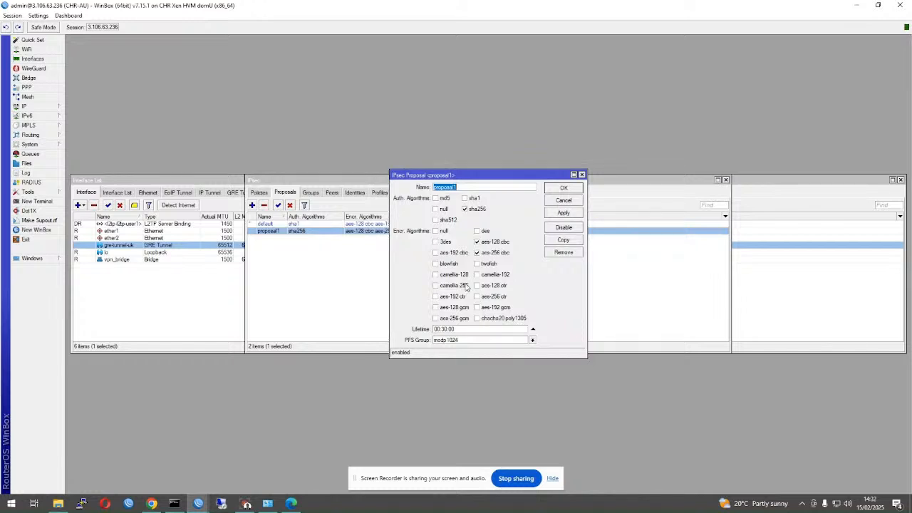
click(571, 199)
- Check the chr-uk policy's action settings; it still shows no phase2
click(259, 193)
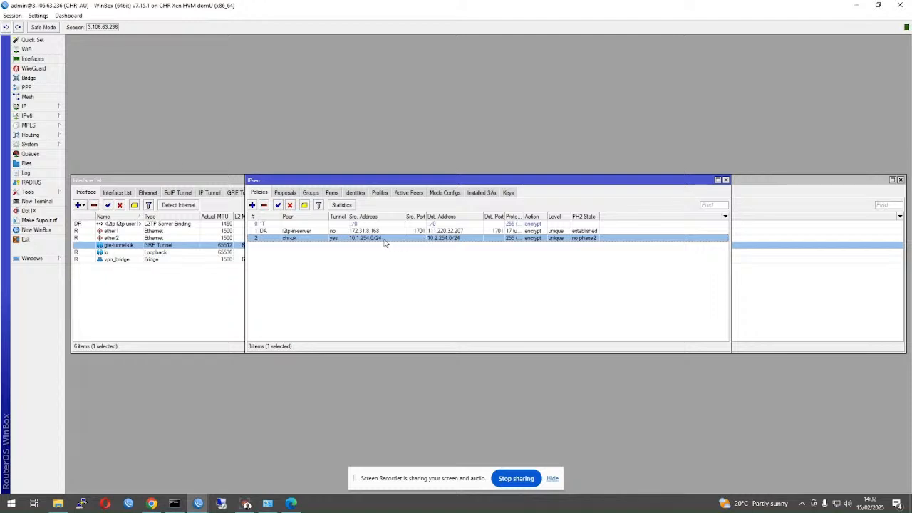
double_click(349, 241)
click(433, 218)
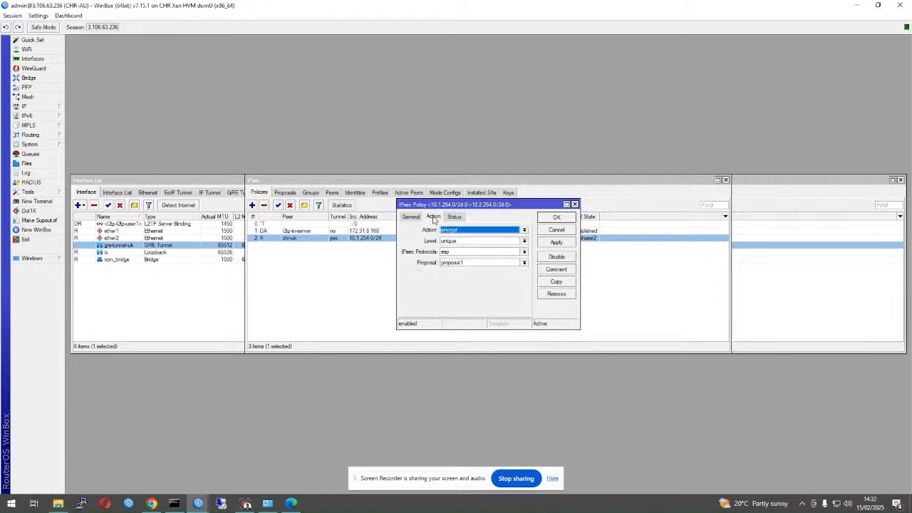
click(555, 217)
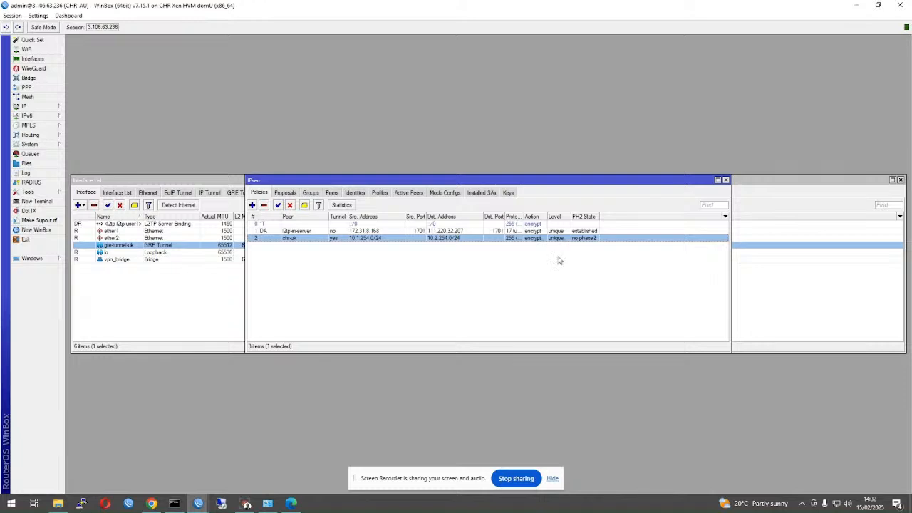
- Launch another WinBox, connect to CHR-UK at 18.132.39.216, and close all its windows
right_click(203, 503)
click(166, 454)
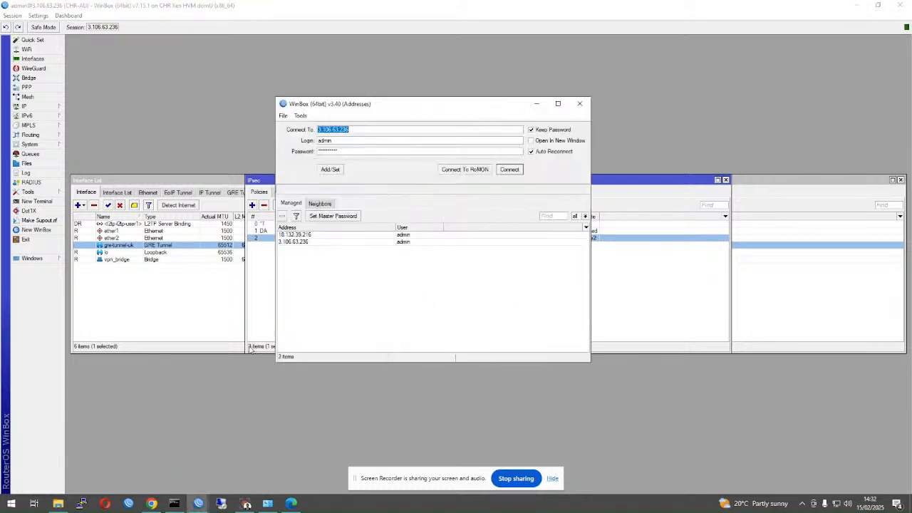
double_click(293, 236)
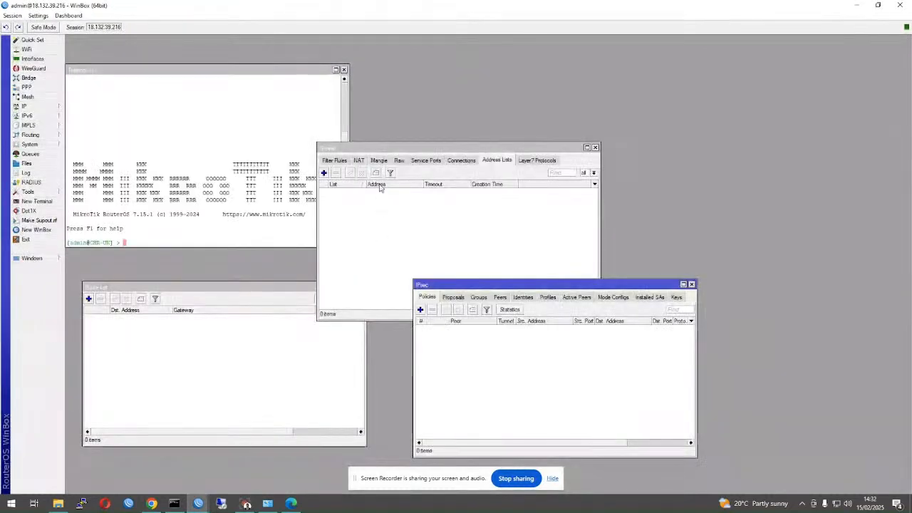
click(12, 15)
click(39, 85)
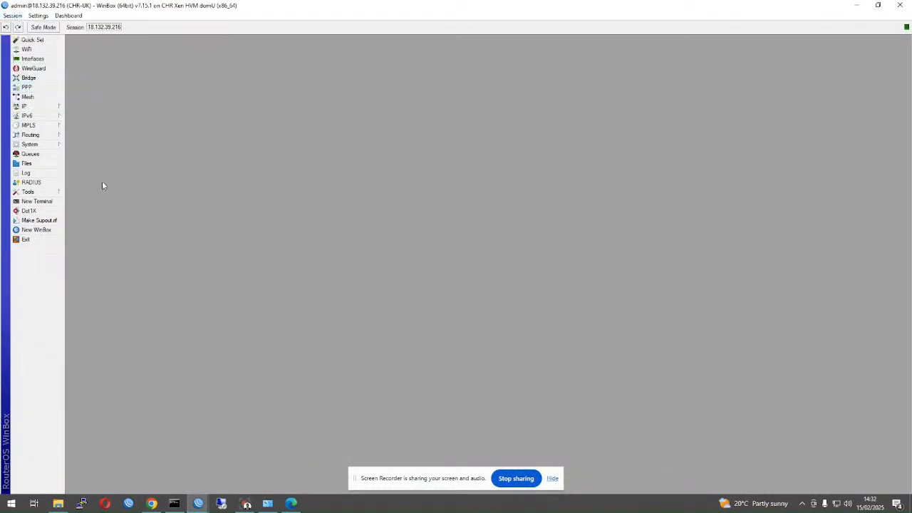
- Open CHR-UK's IPsec peers and identities, then open the chr-au identity
click(45, 105)
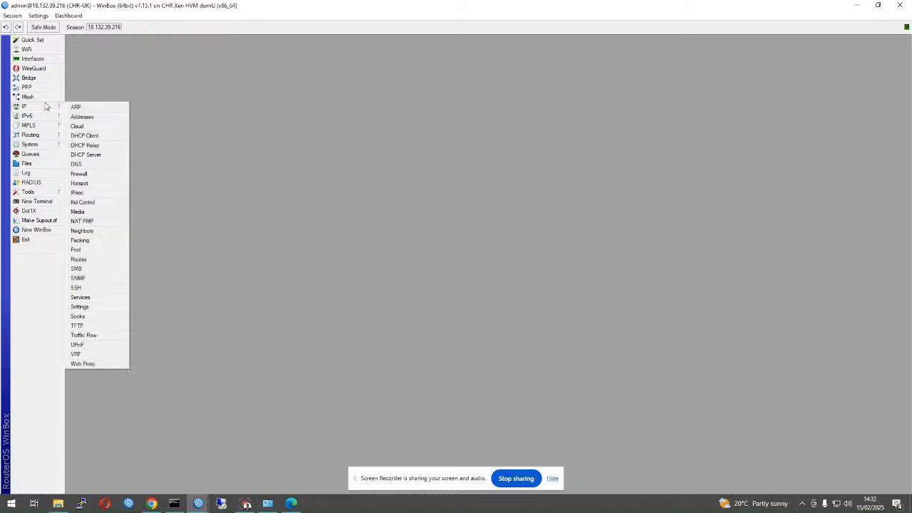
click(94, 193)
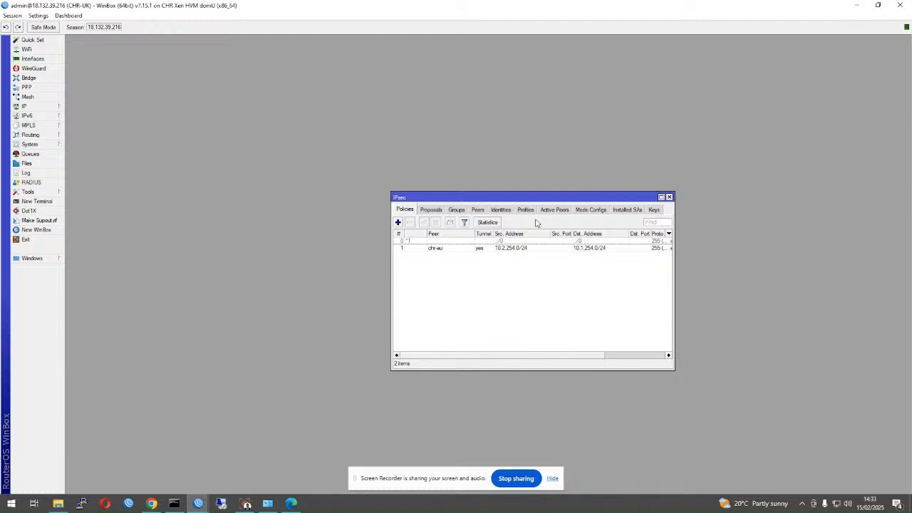
click(500, 212)
click(481, 211)
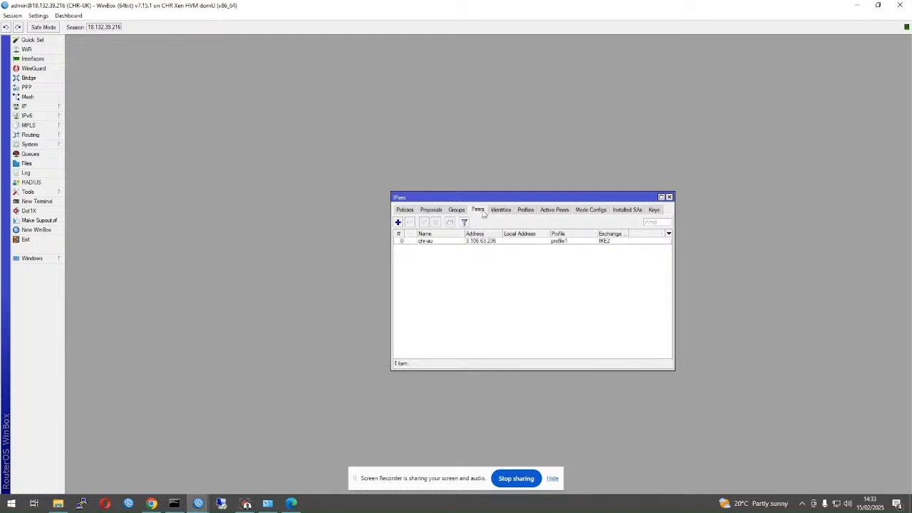
click(500, 211)
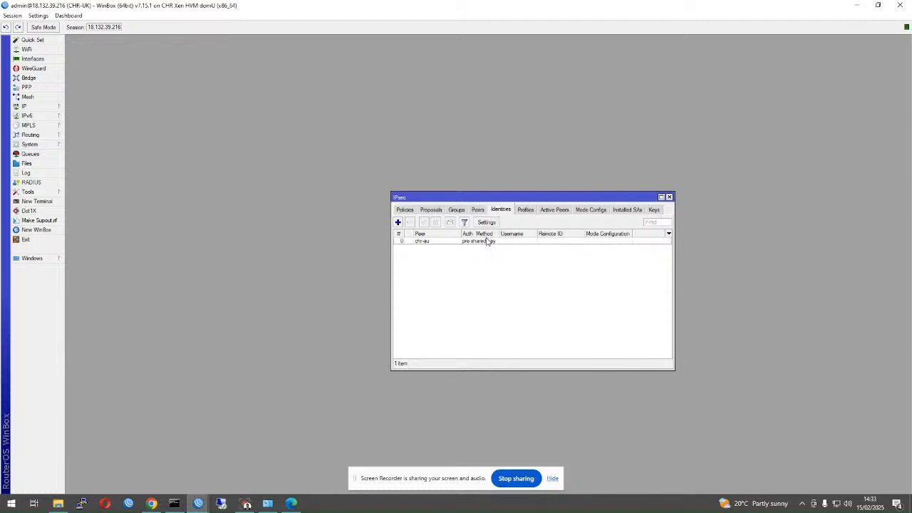
double_click(486, 241)
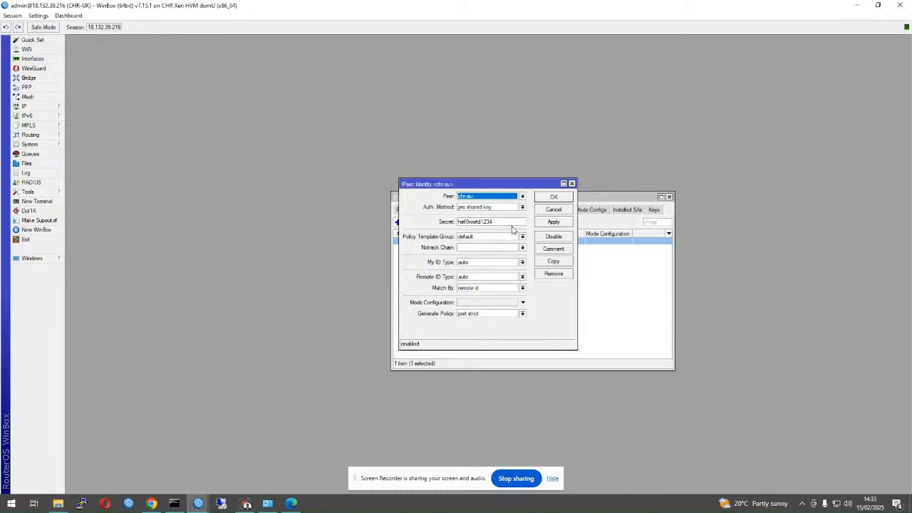
- Correct a mistyped character in chr-au's pre-shared secret and apply it
click(471, 221)
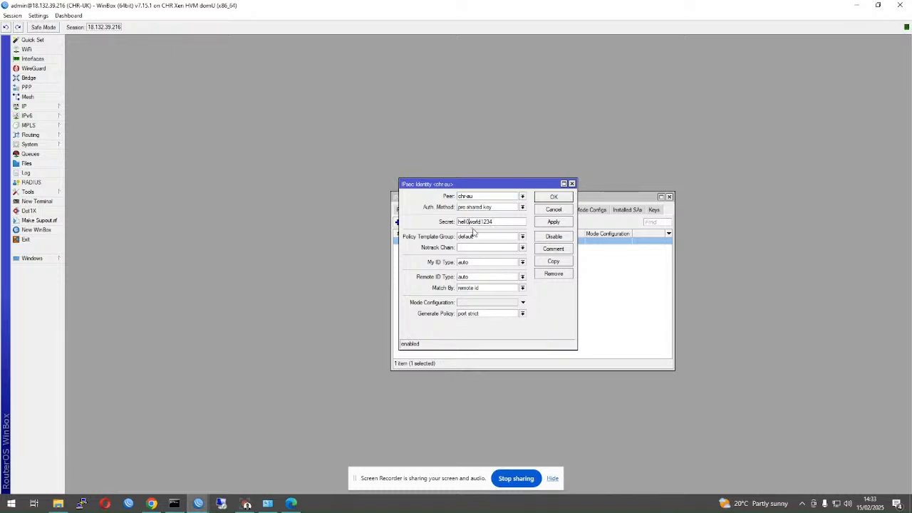
key(BackSpace)
text(0)
key(BackSpace)
text(o)
drag(499, 224, 445, 219)
click(553, 222)
click(553, 198)
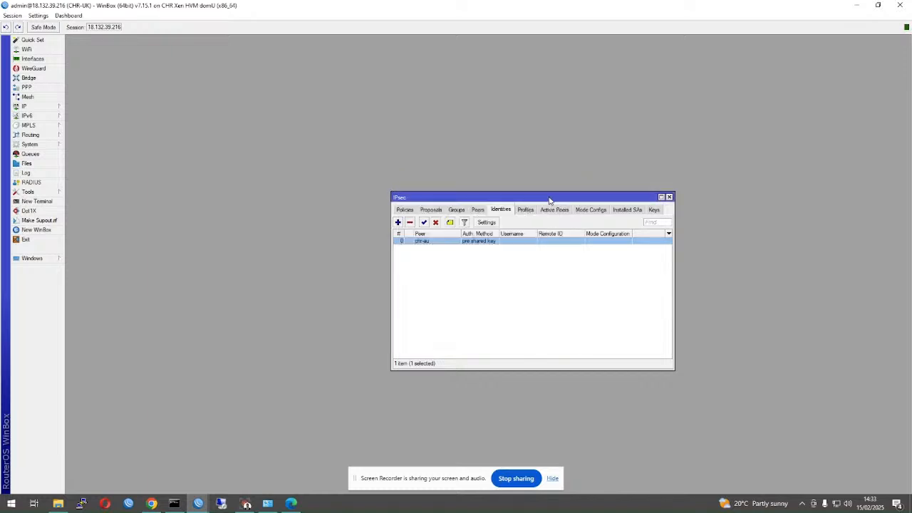
- Confirm the 10.2.254.0/24 policy now shows phase 2 established, then select gre-tunnel-eu in Interfaces
click(405, 210)
drag(550, 357, 604, 356)
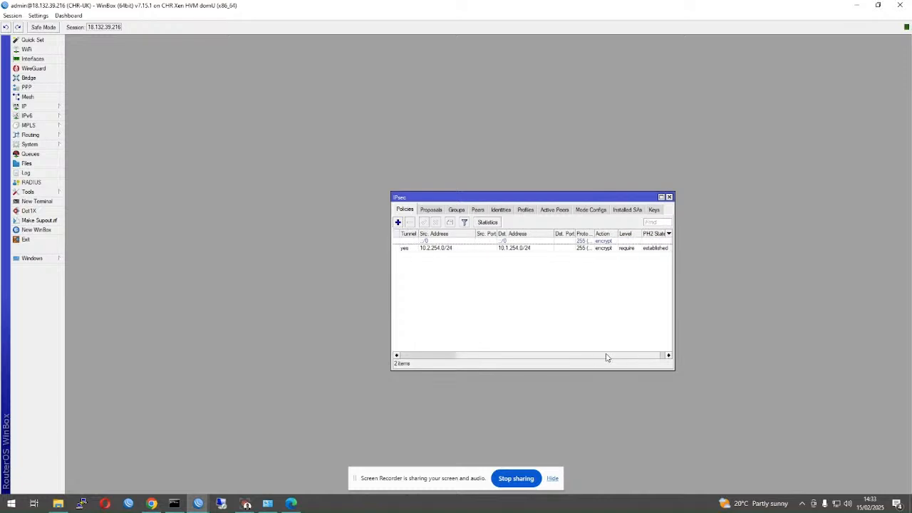
click(646, 243)
click(647, 249)
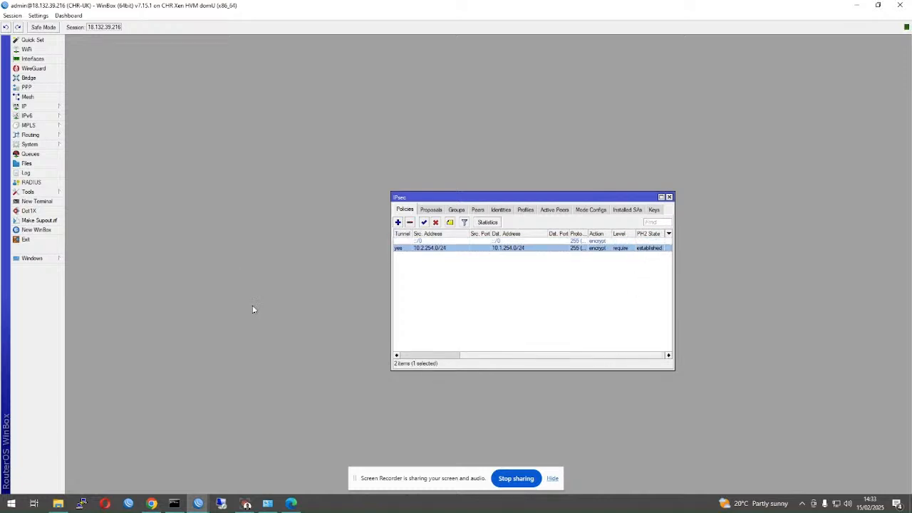
click(32, 58)
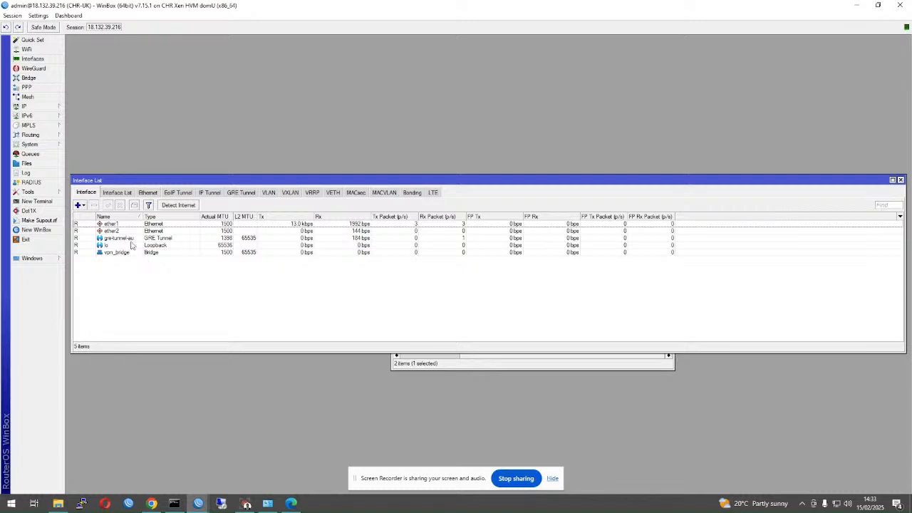
click(137, 239)
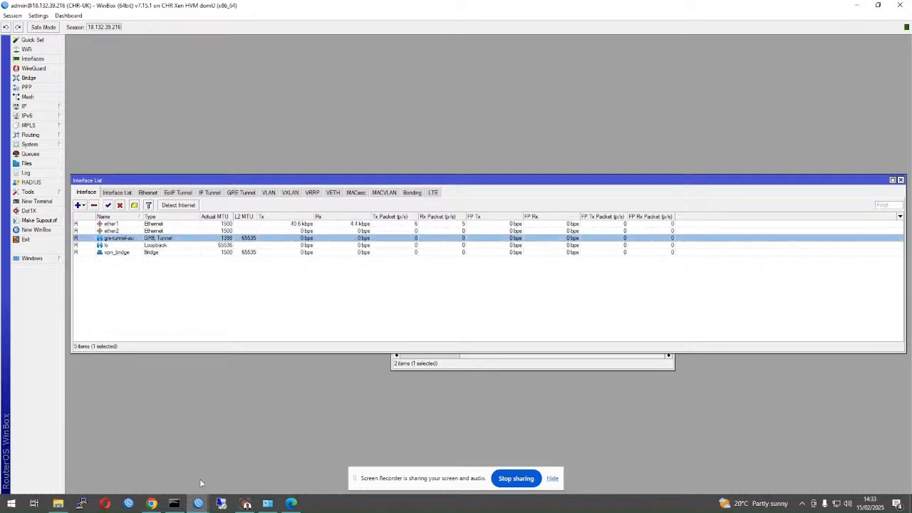
click(174, 503)
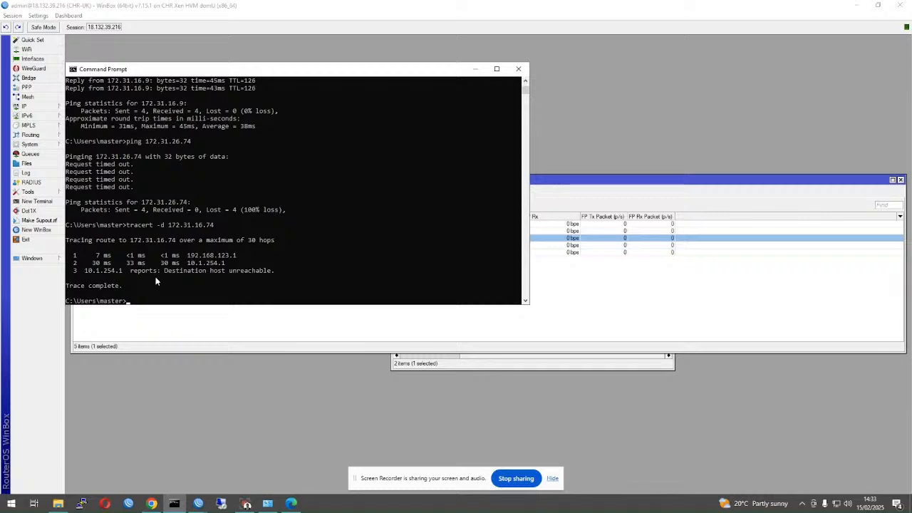
- Rerun tracert -d 172.31.16.74, still stopping at 10.1.254.1, then close the console
key(Up)
key(Return)
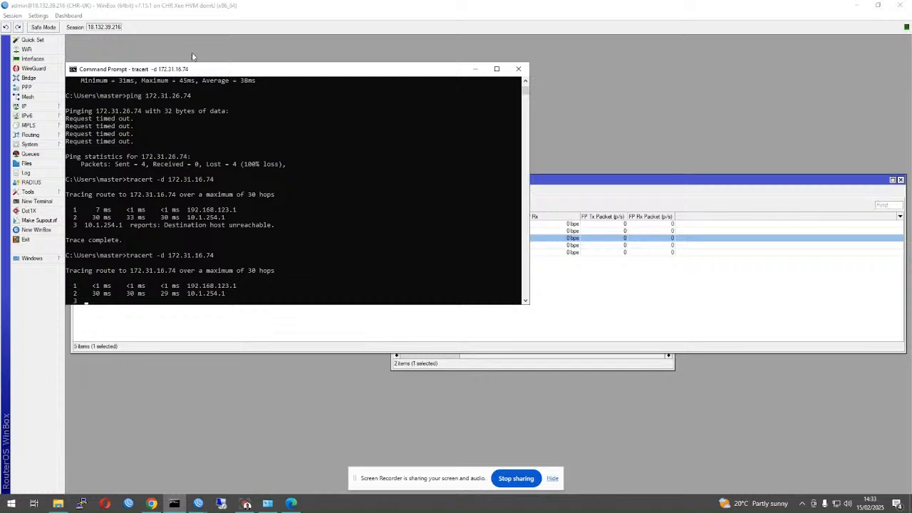
click(513, 71)
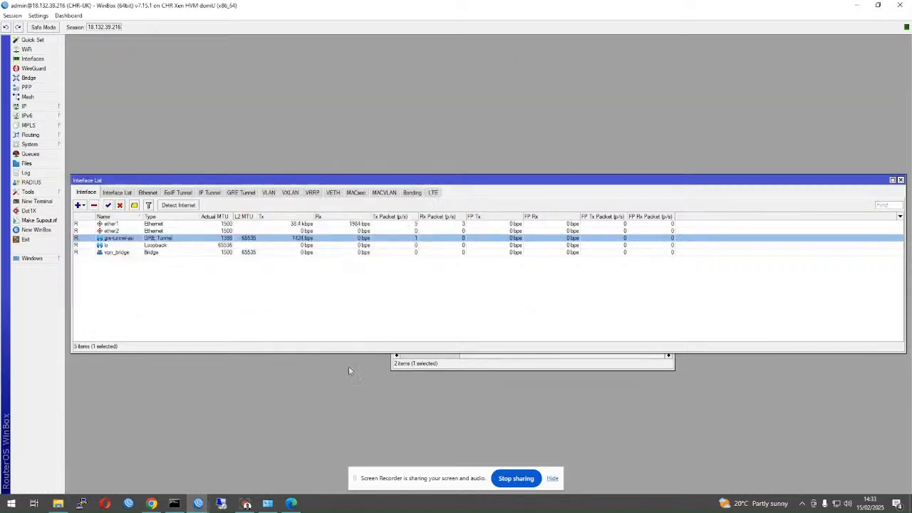
- On CHR-AU, ping 172.31.26.74 from a new terminal (100% loss), then close all windows
click(202, 503)
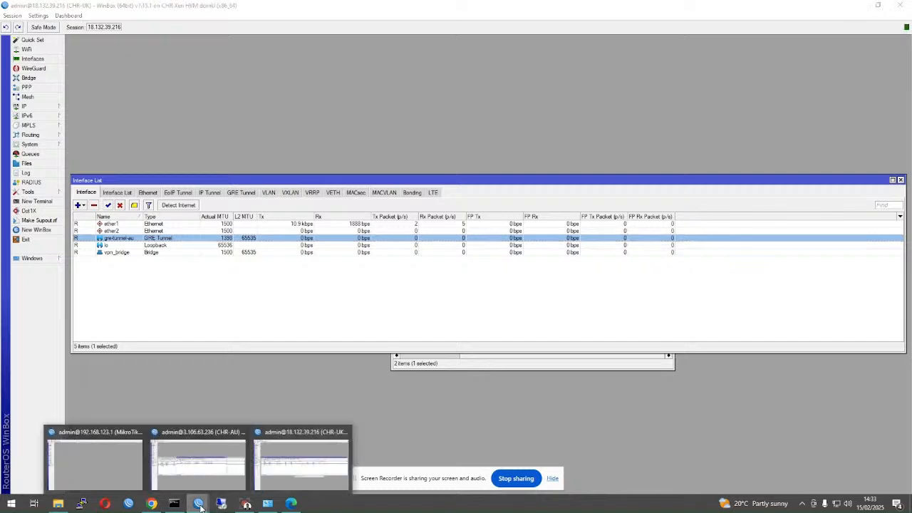
click(224, 463)
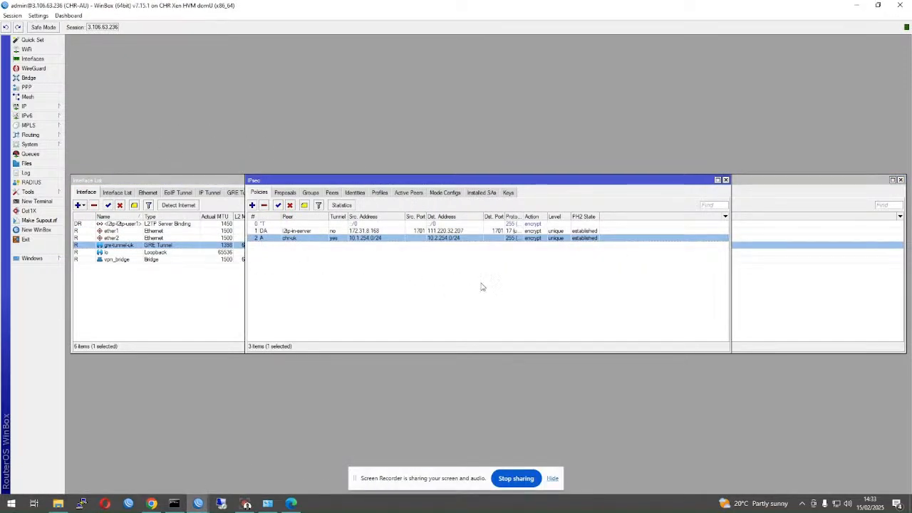
drag(391, 179, 484, 237)
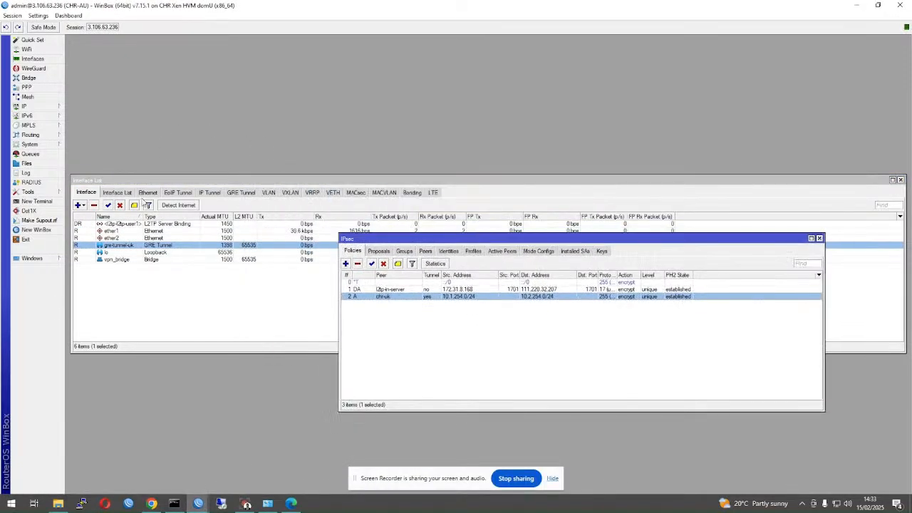
click(36, 200)
text(ping )
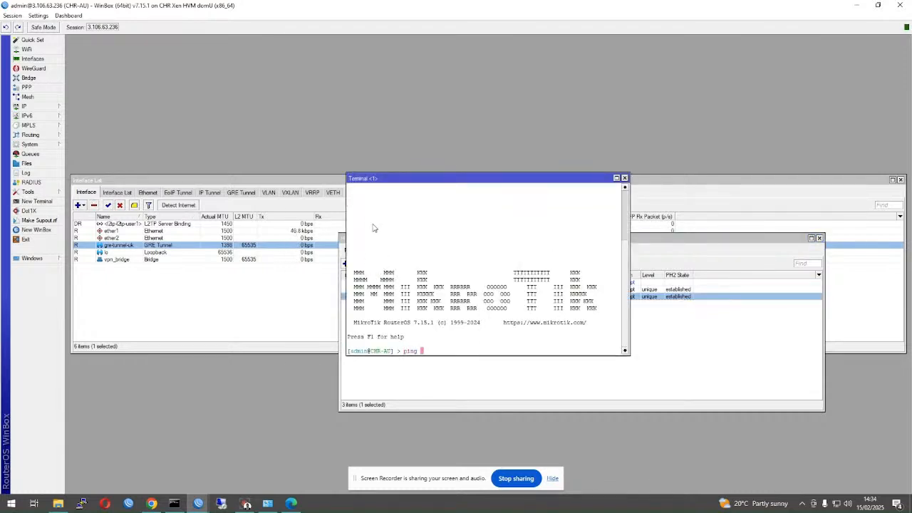
text(172.31.26.74)
key(Return)
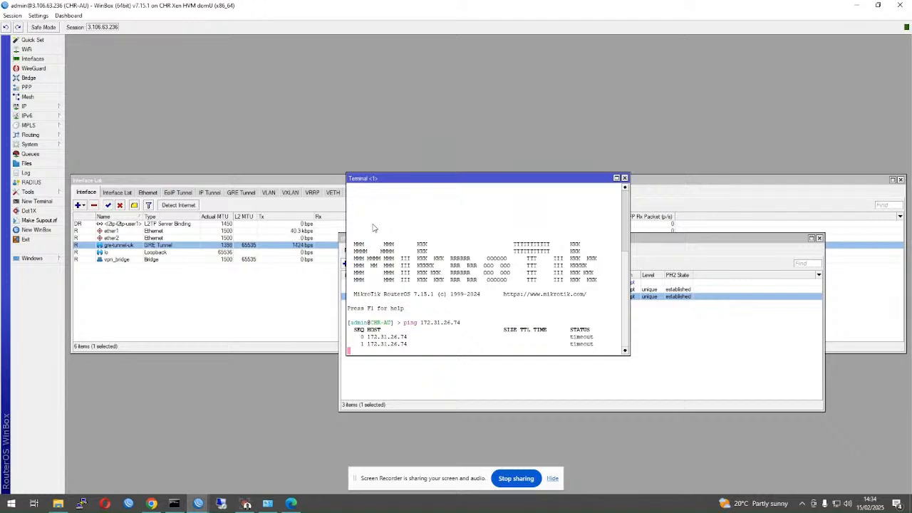
key(ctrl+c)
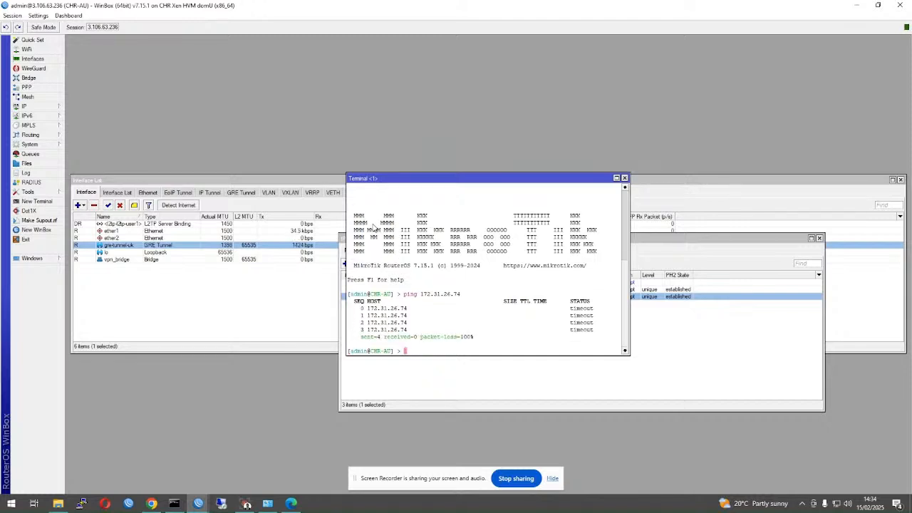
drag(500, 183, 546, 240)
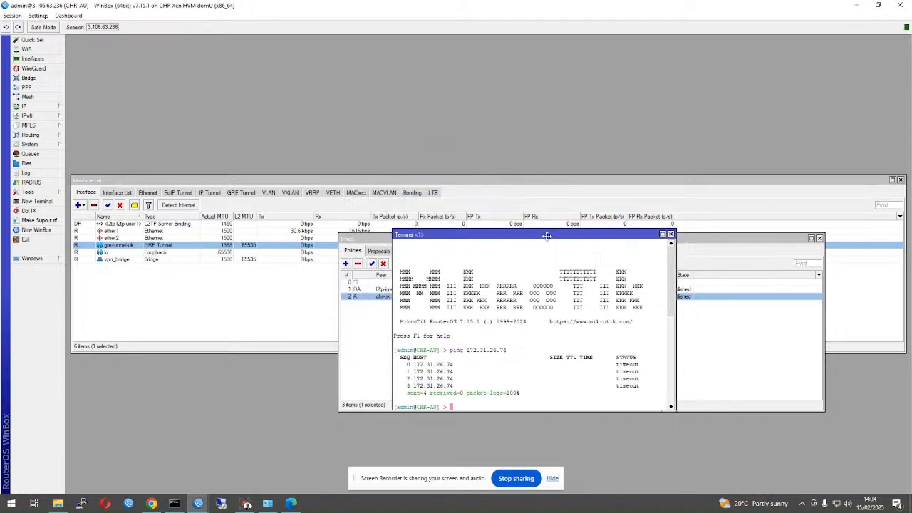
click(12, 16)
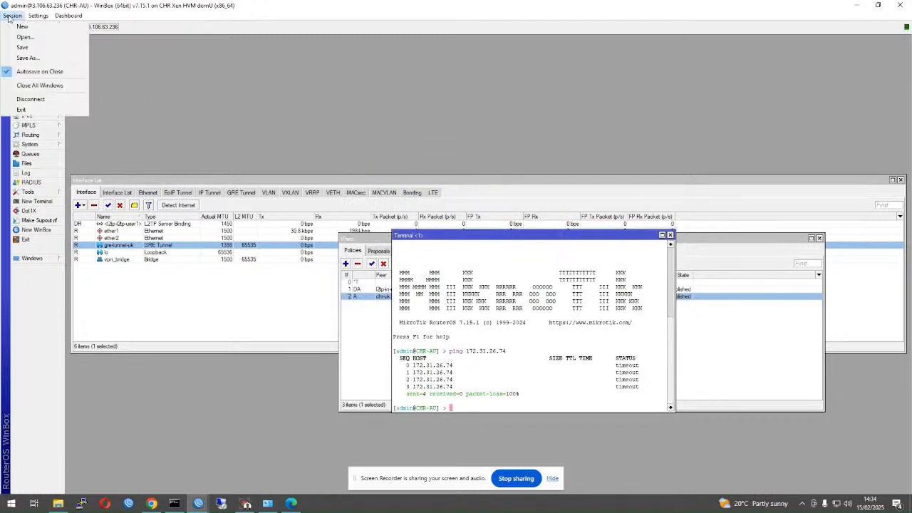
click(40, 85)
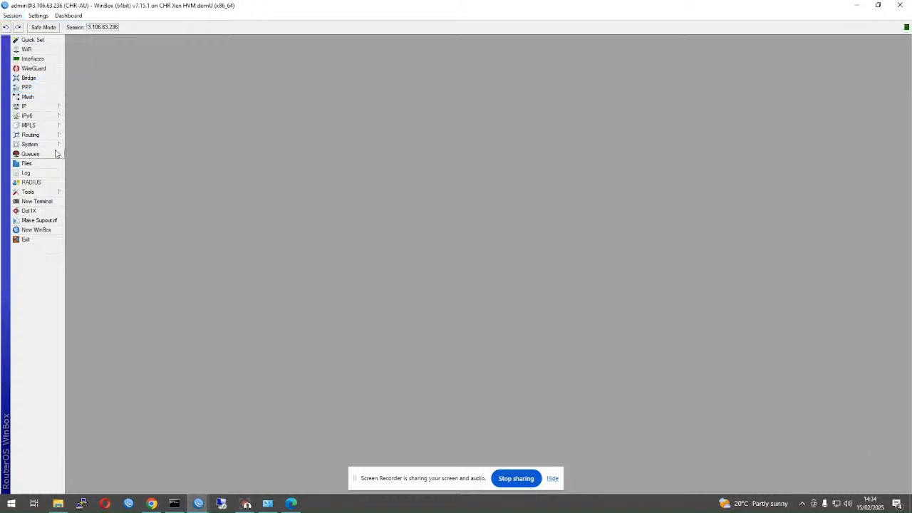
- Open CHR-AU's route list and select the 172.31.26.0/24 route
click(42, 116)
click(80, 260)
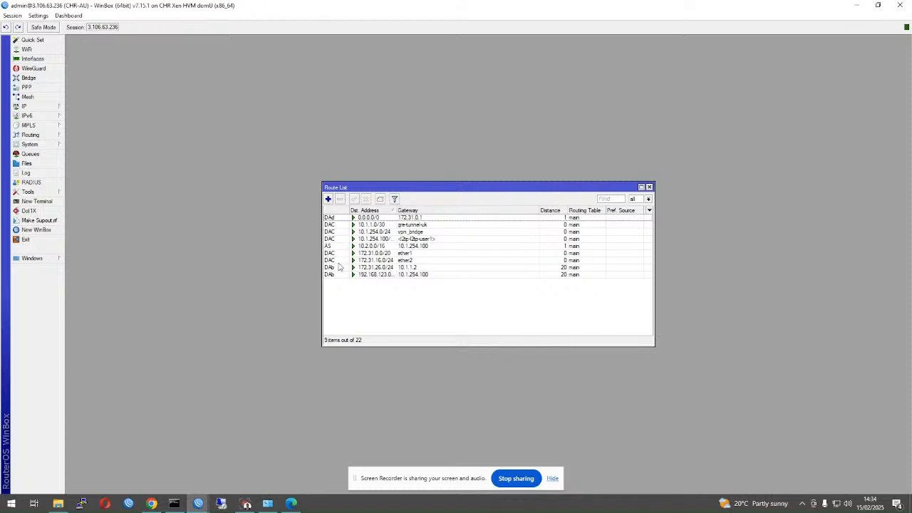
click(383, 268)
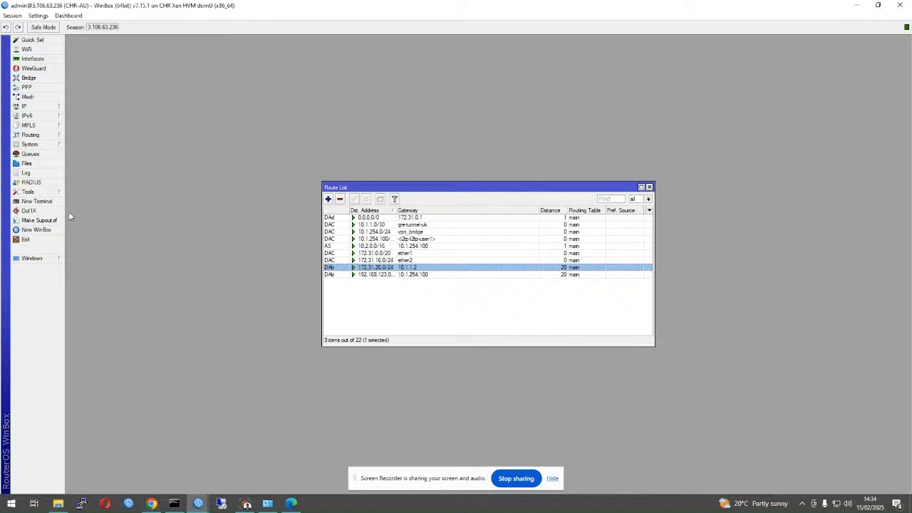
- Run a traceroute from CHR-AU to 172.31.26.74 in a terminal, then stop it
click(37, 201)
text(tool tracer)
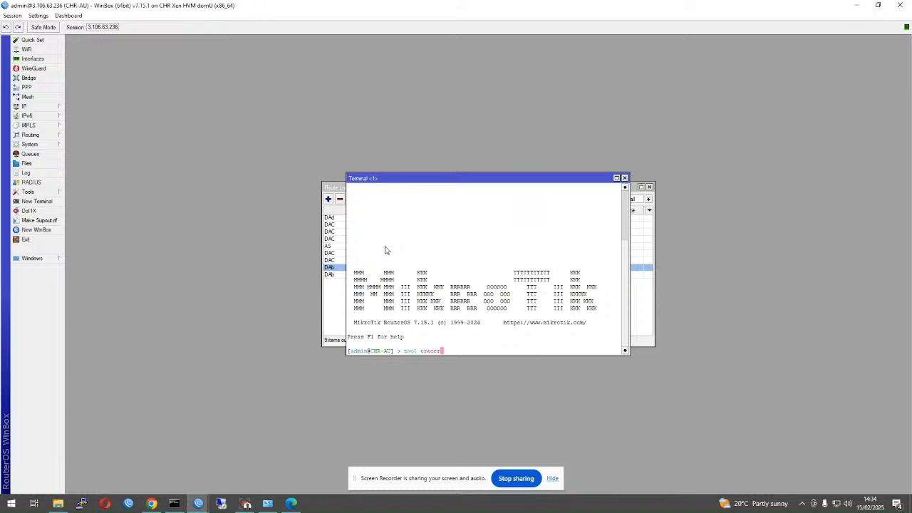
text(oute 172.31.16)
key(BackSpace)
key(BackSpace)
key(BackSpace)
key(BackSpace)
text(26.74)
key(Return)
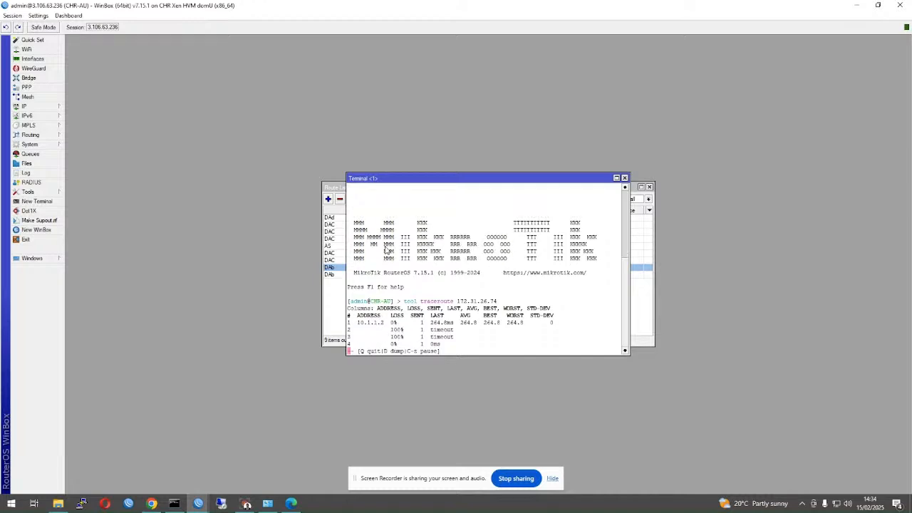
key(q)
- Review the 192.168.123.0/24 and 172.31.26.0/24 routes, then bring the CHR-UK session forward
drag(468, 178, 160, 51)
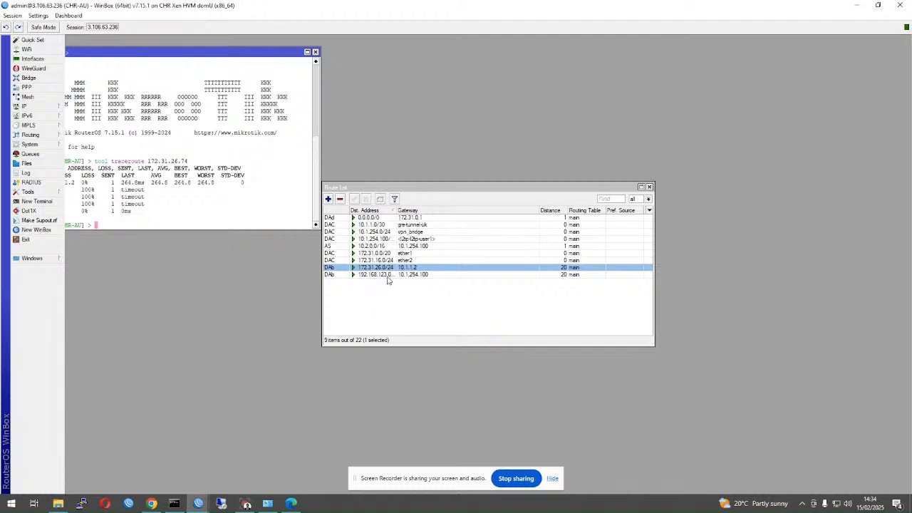
drag(396, 211, 418, 211)
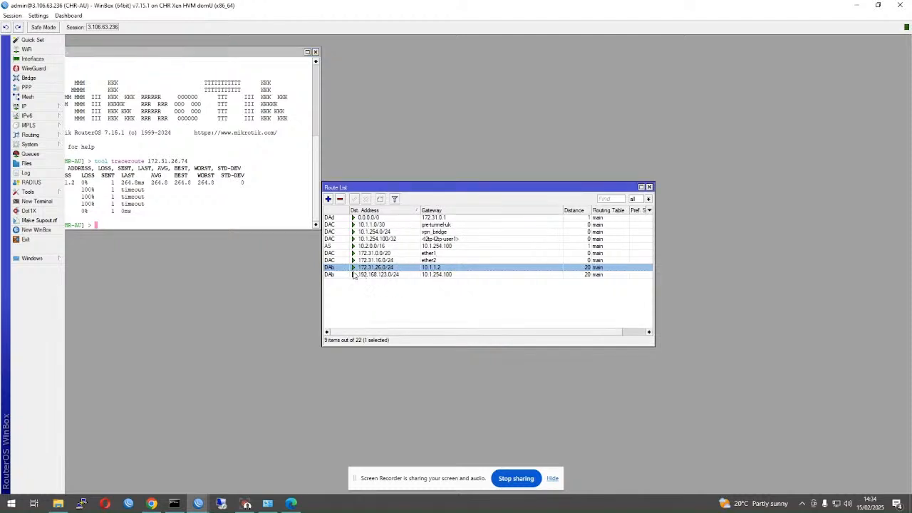
click(366, 275)
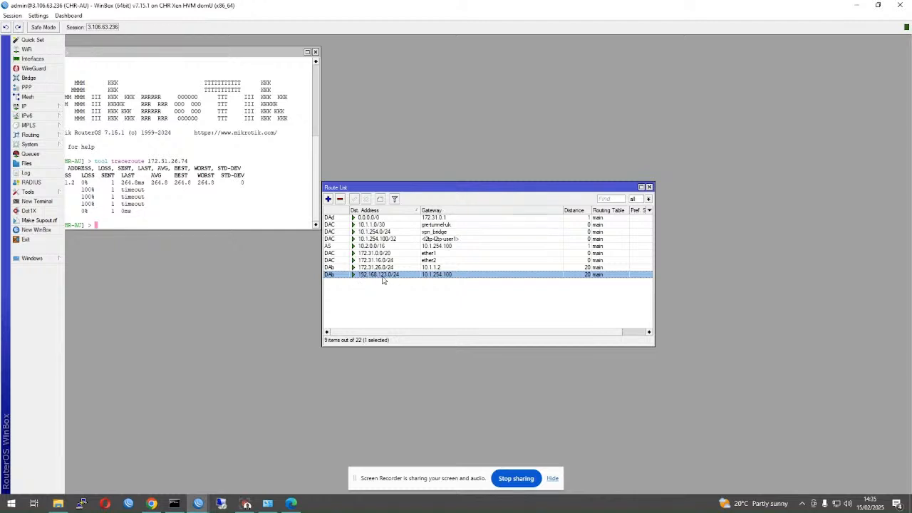
click(377, 269)
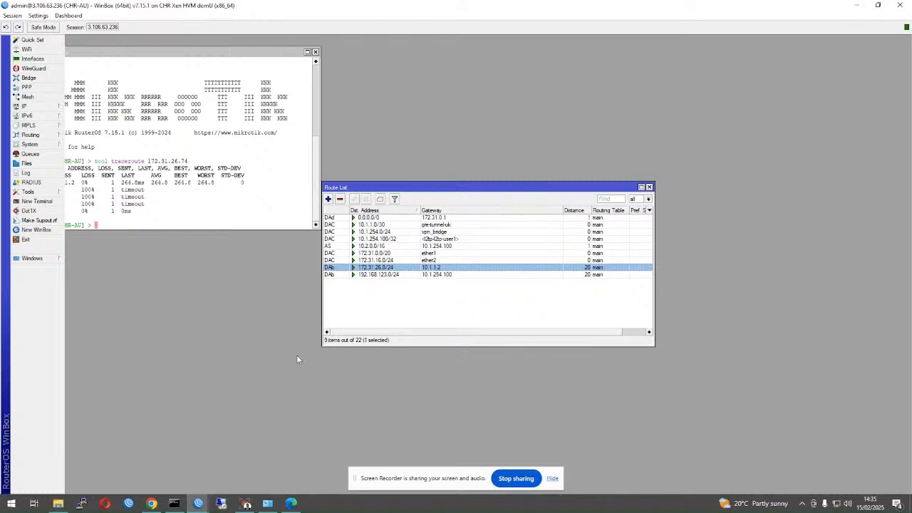
mouse_move(217, 508)
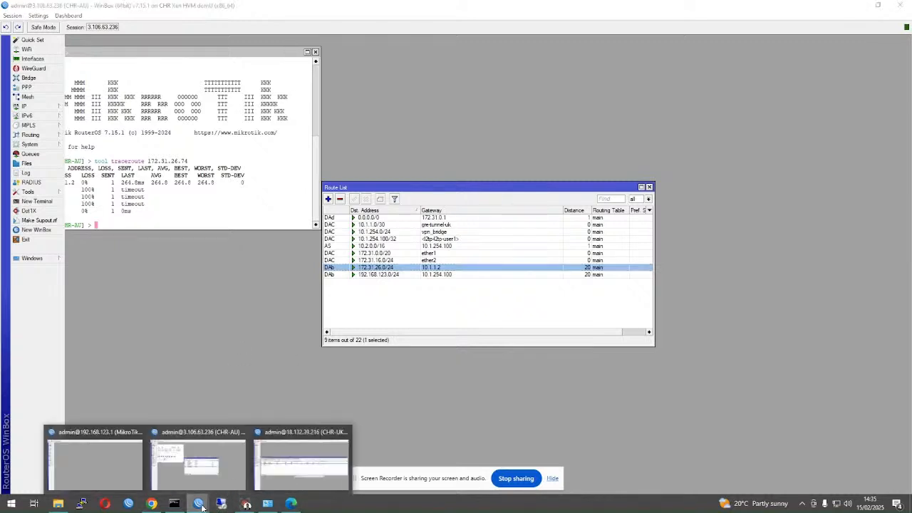
click(312, 465)
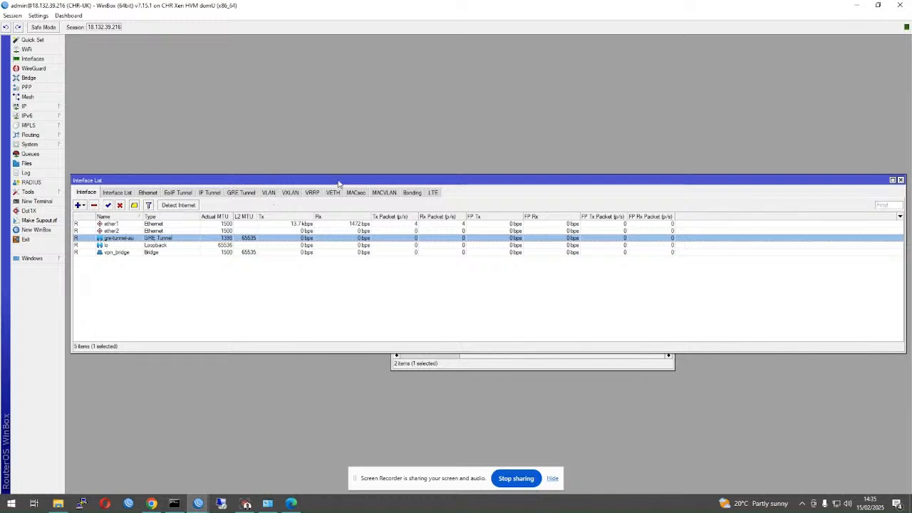
- Close CHR-UK's open windows, list all its routes, and select 192.168.123.0/24 via 10.1.1.1
click(13, 15)
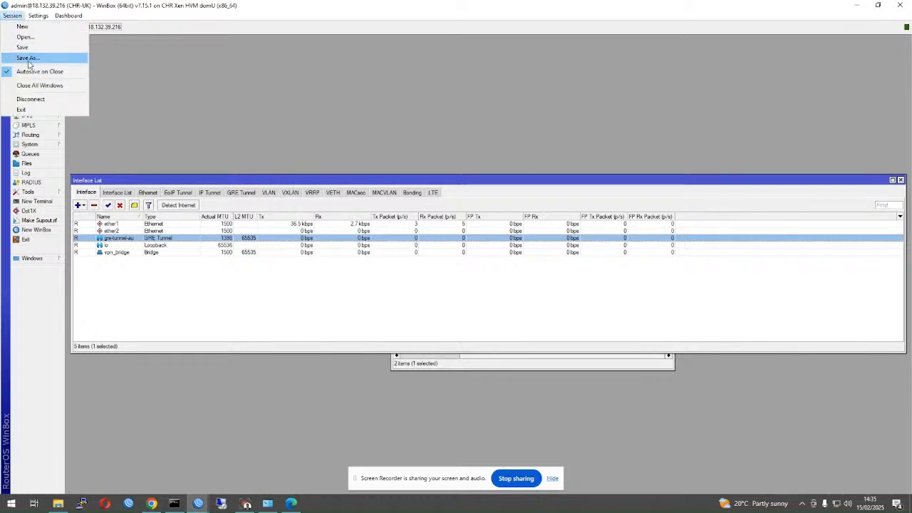
click(32, 85)
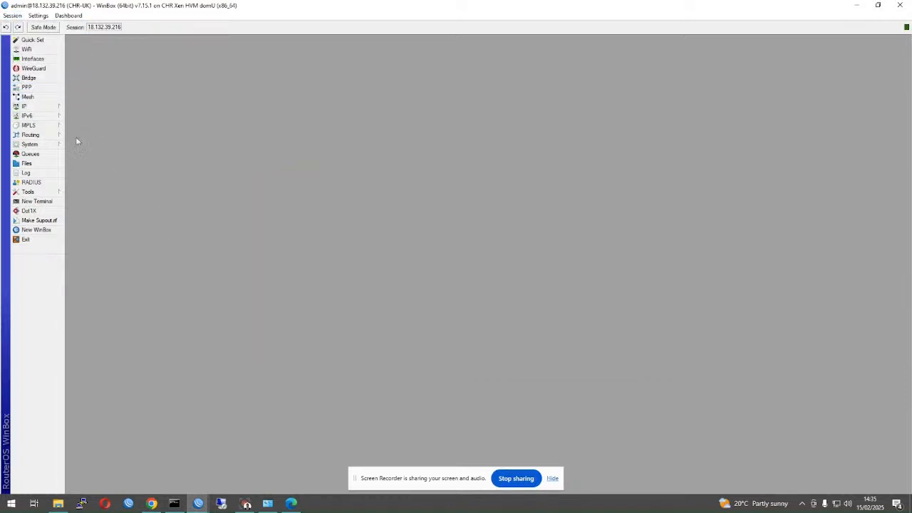
click(54, 108)
mouse_move(55, 109)
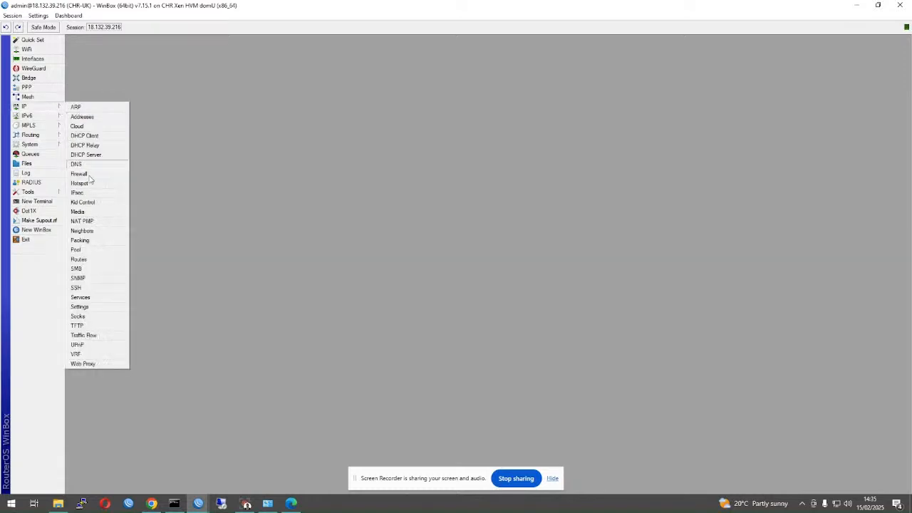
click(97, 261)
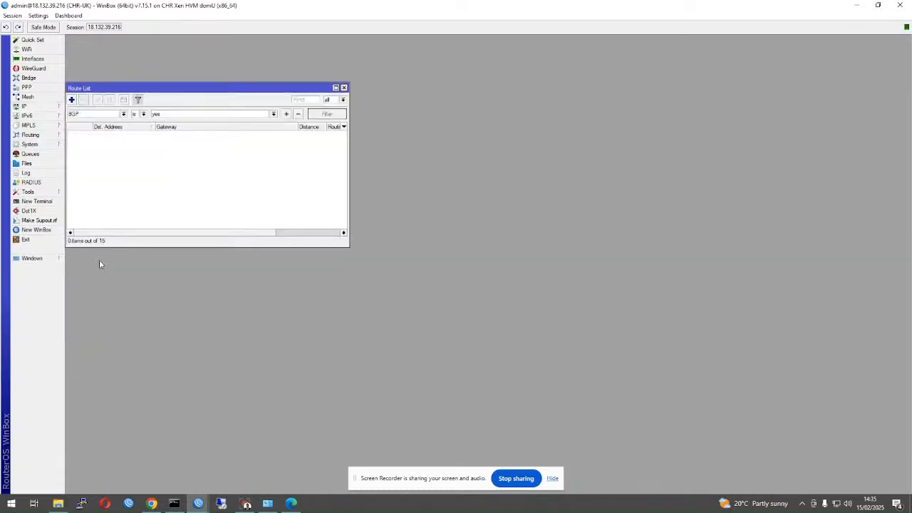
click(139, 101)
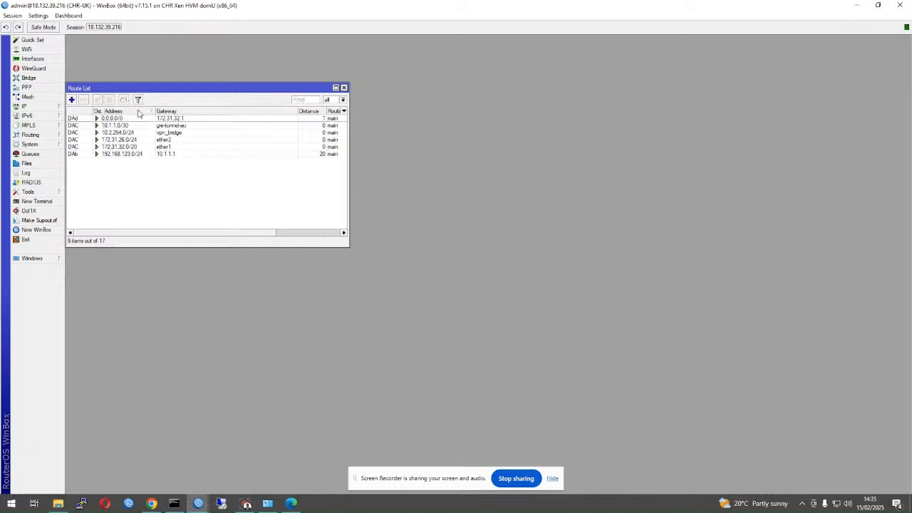
click(118, 153)
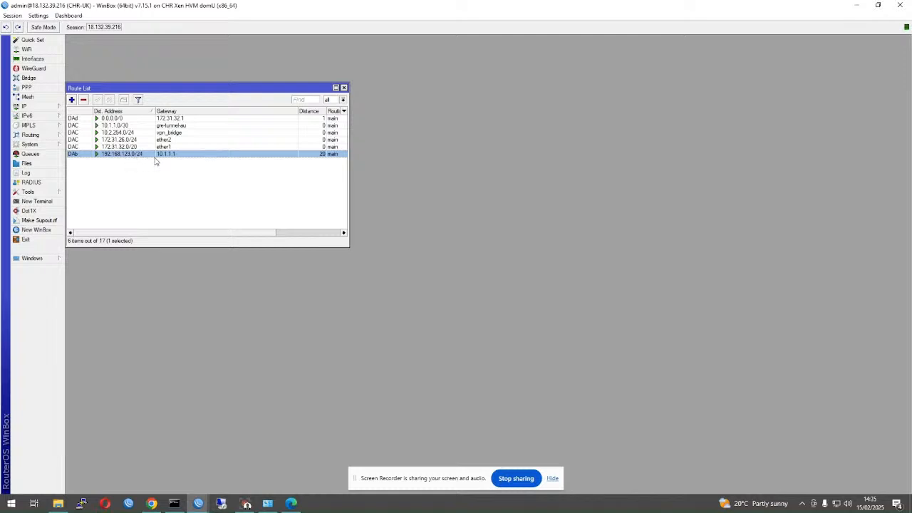
drag(191, 88, 309, 79)
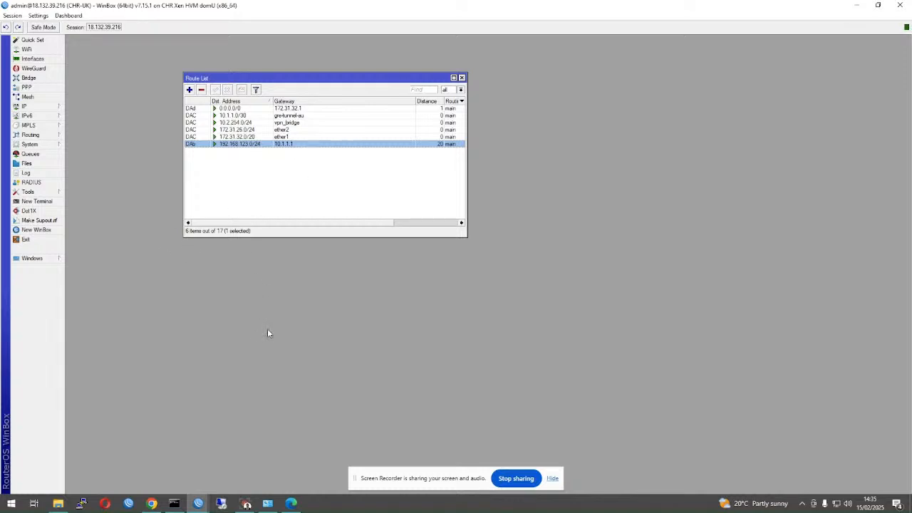
- Rerun 'tracert -d 172.31.16.74' in Command Prompt, which again ends unreachable at 10.1.254.1
click(174, 504)
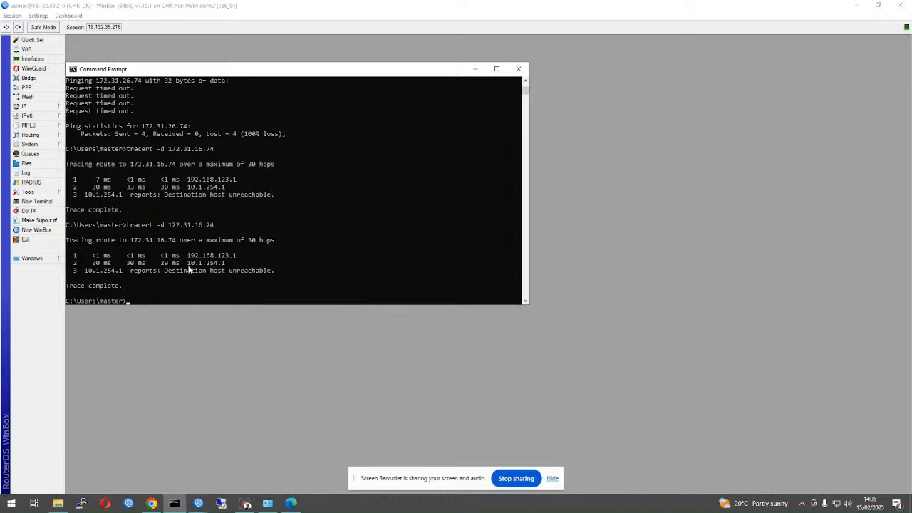
key(Up)
key(Return)
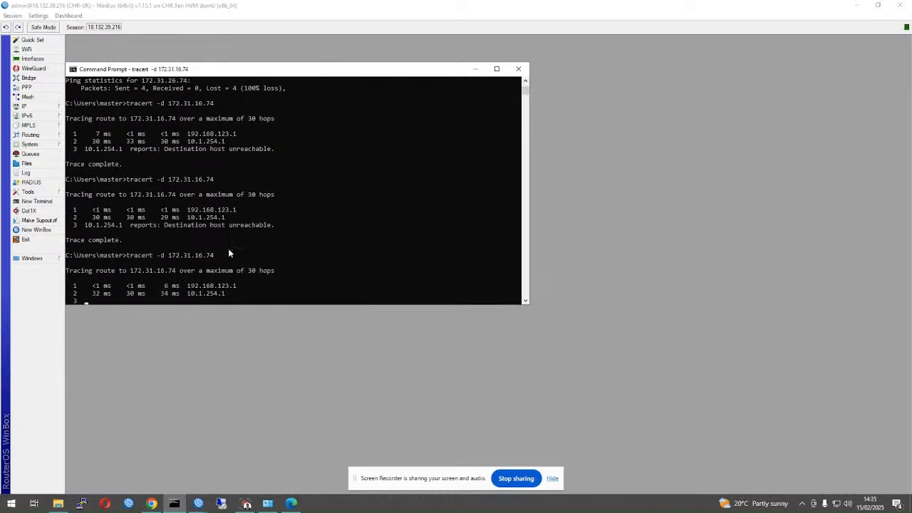
mouse_move(260, 79)
mouse_down()
mouse_move(510, 172)
mouse_move(504, 193)
mouse_up()
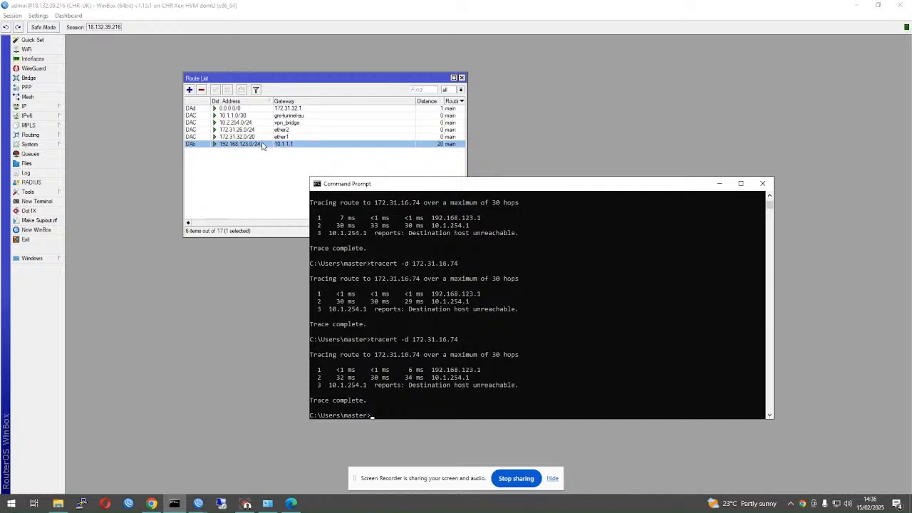
- Bring the CHR-UK route list back and start a new terminal on CHR-UK
click(382, 354)
click(254, 220)
click(39, 109)
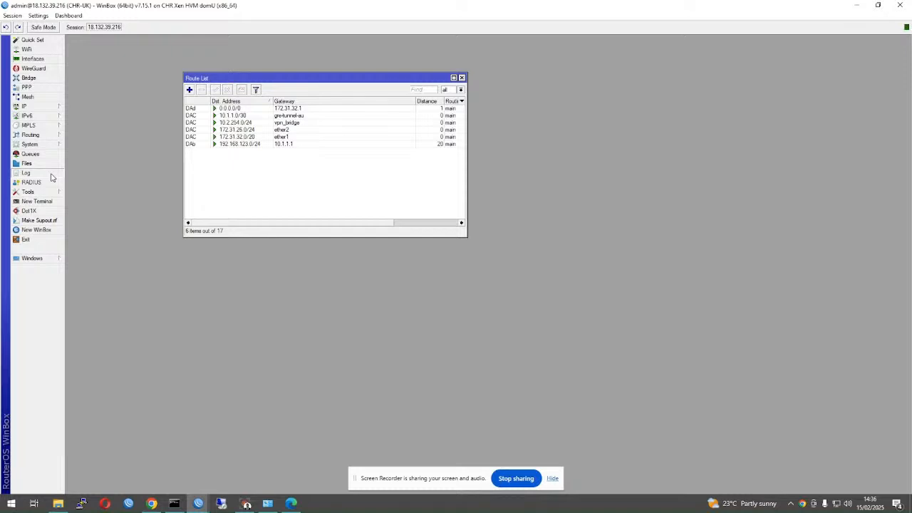
click(35, 201)
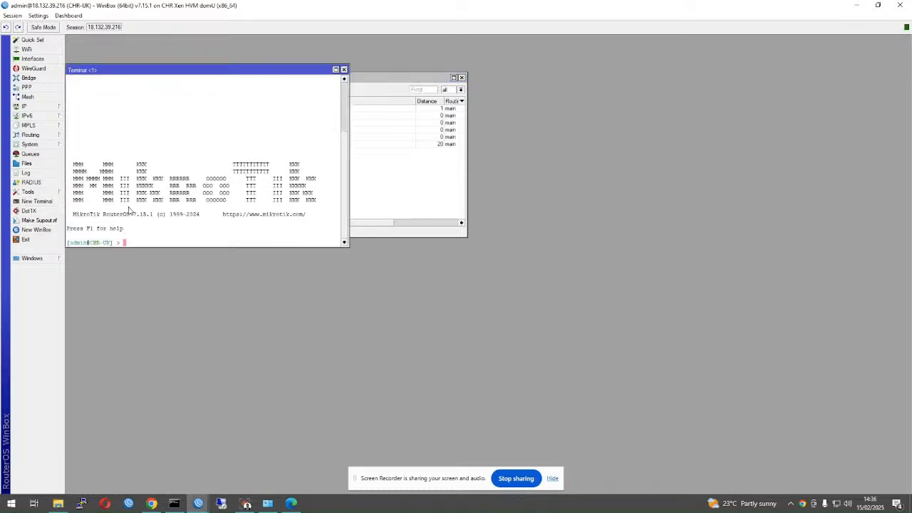
- Ping 172.31.26.74 from CHR-UK, get 4 replies with 0% loss, then select 192.168.123.0/24
text(ping 172.31.26.74)
key(Return)
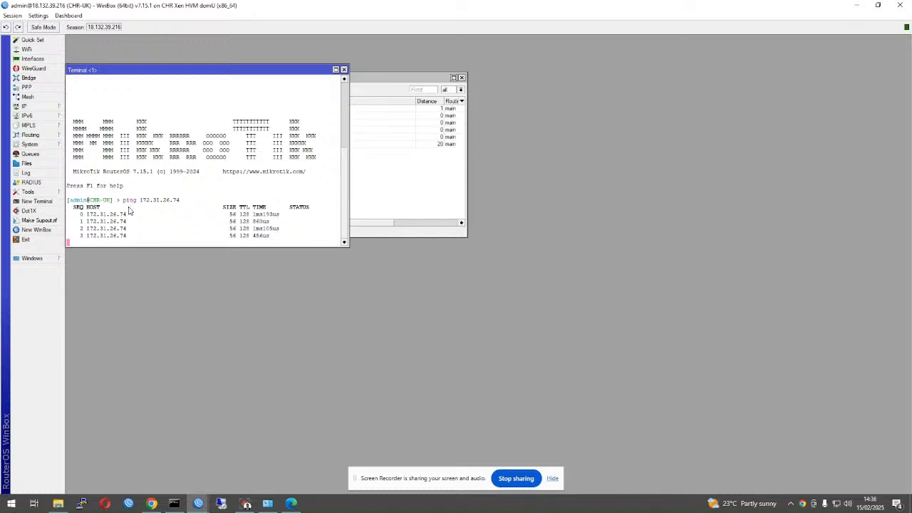
key(ctrl+c)
drag(187, 72, 638, 242)
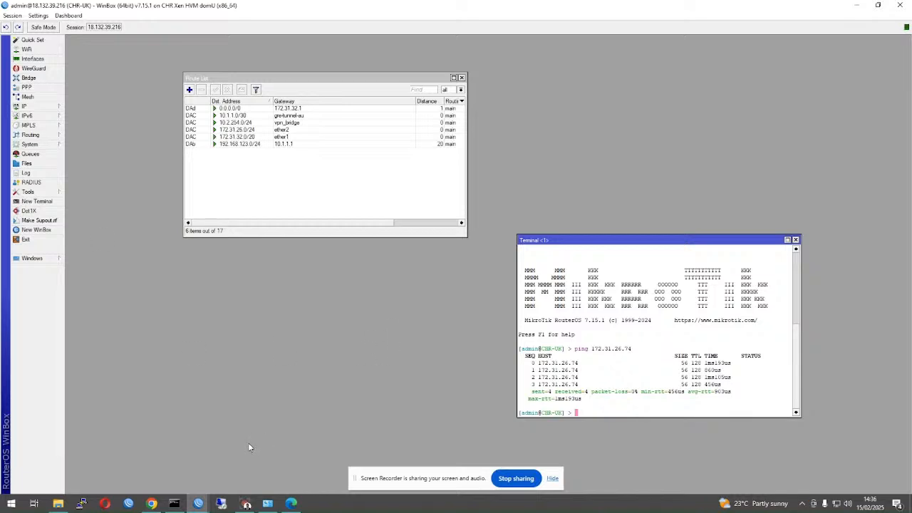
click(235, 145)
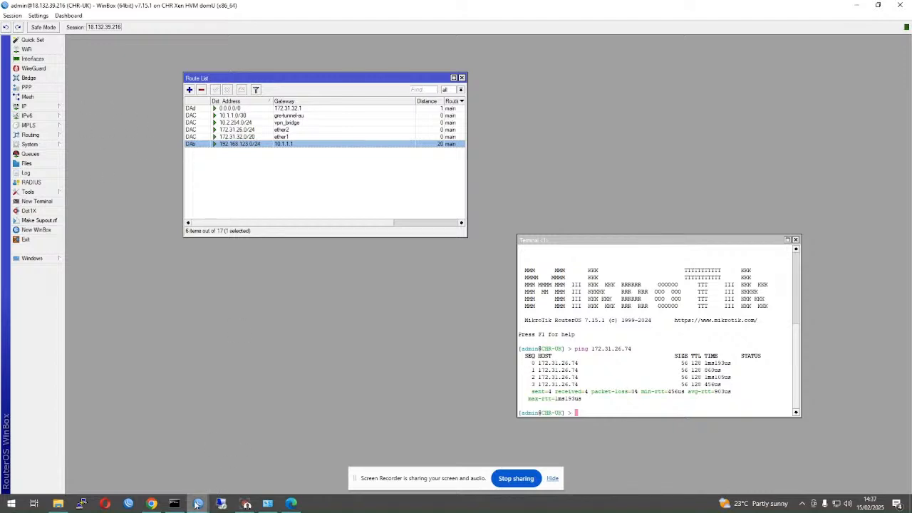
- Switch back to the CHR-AU session and close its terminal
mouse_move(197, 503)
click(234, 463)
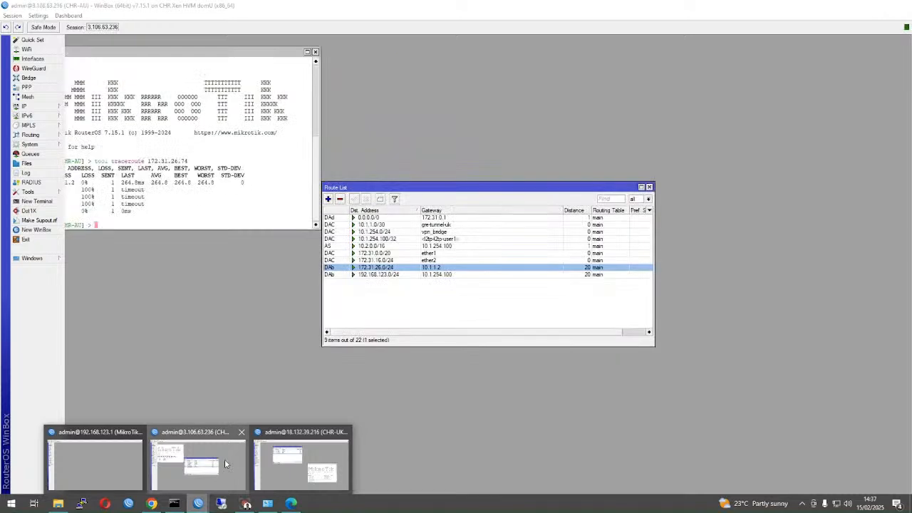
drag(269, 53, 323, 205)
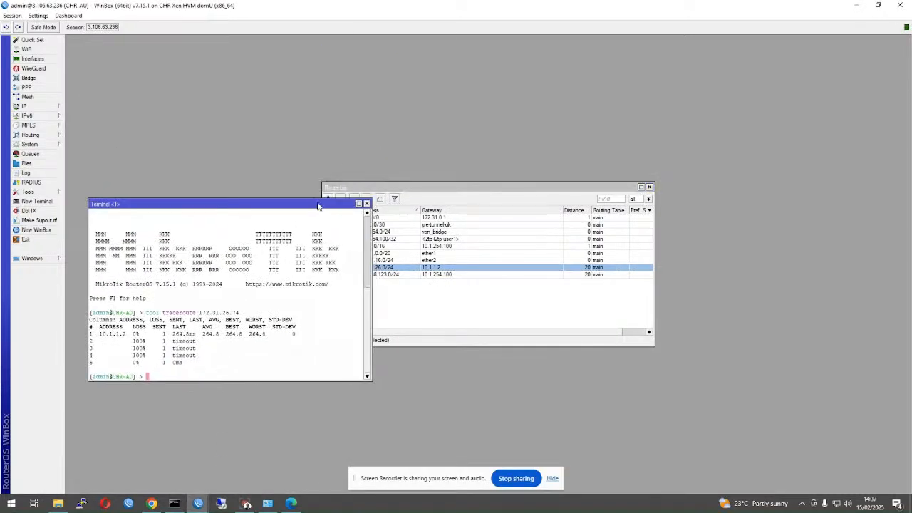
click(369, 204)
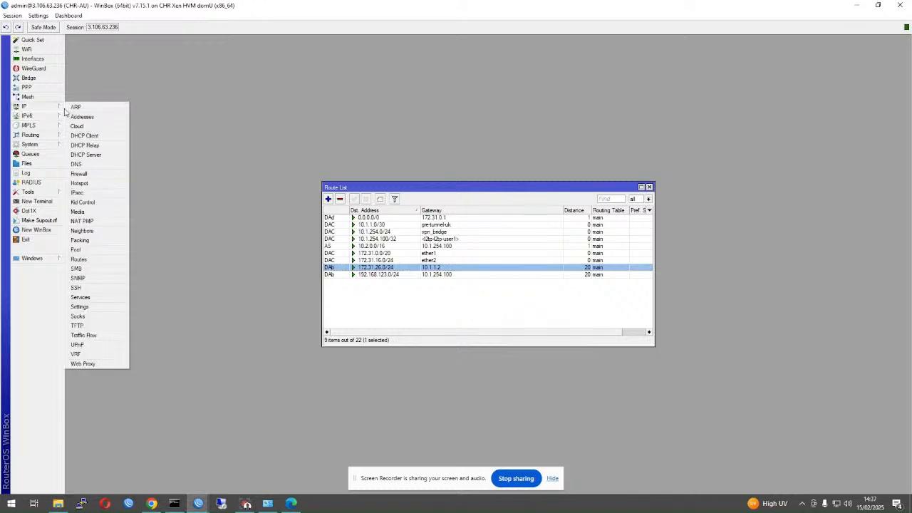
- Open the bgp-uk BGP connection's General settings, then show the BGP Sessions list
mouse_move(50, 135)
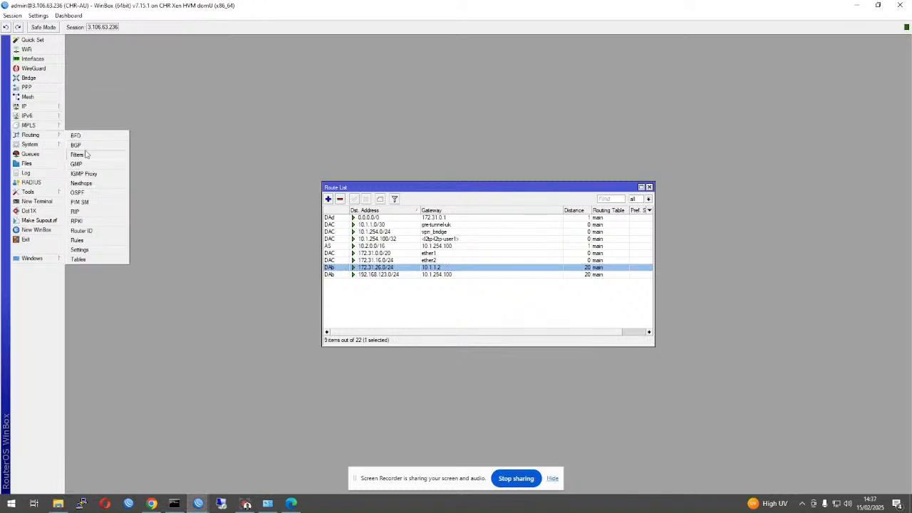
click(83, 145)
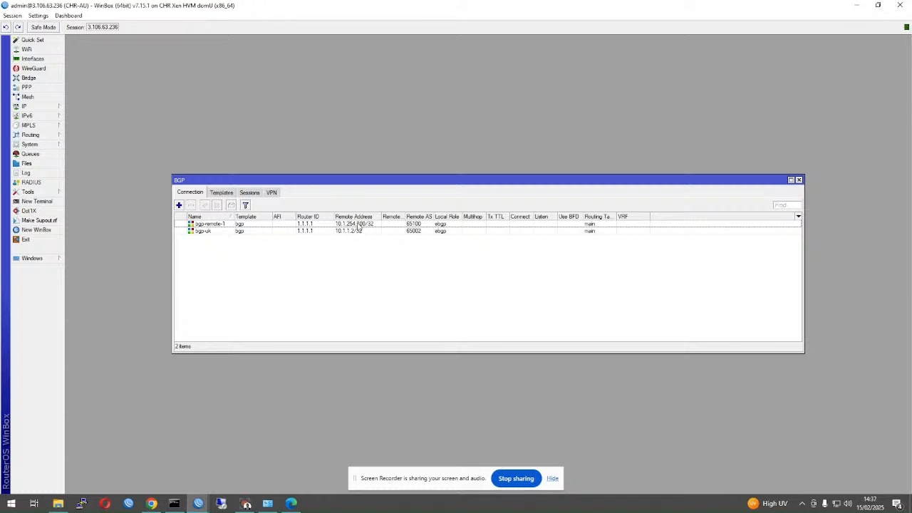
click(386, 224)
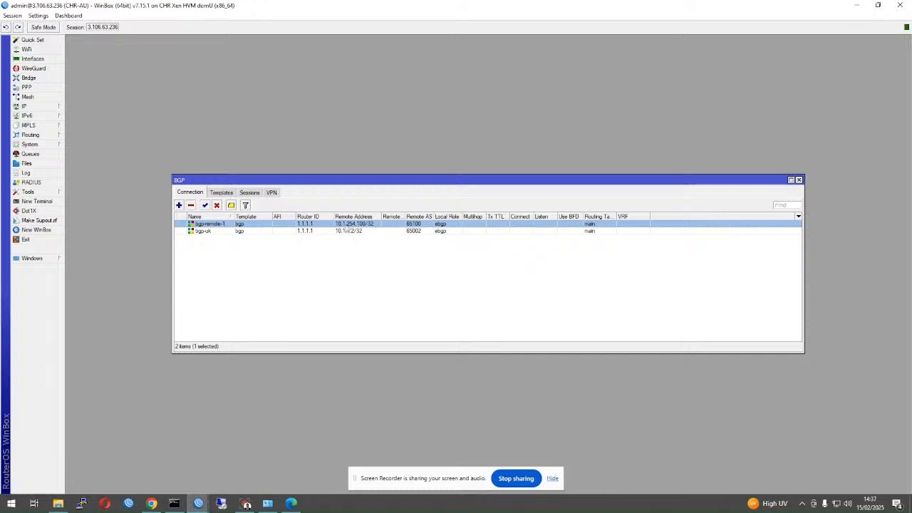
click(406, 233)
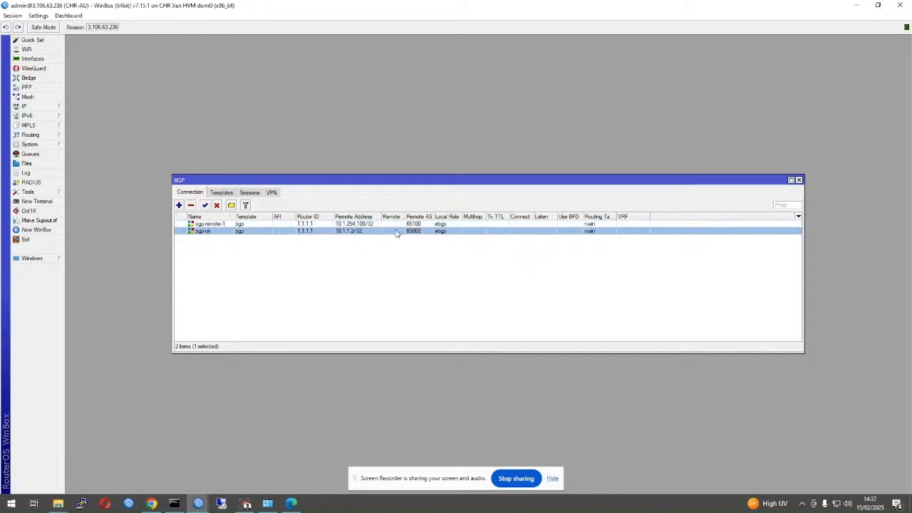
double_click(397, 231)
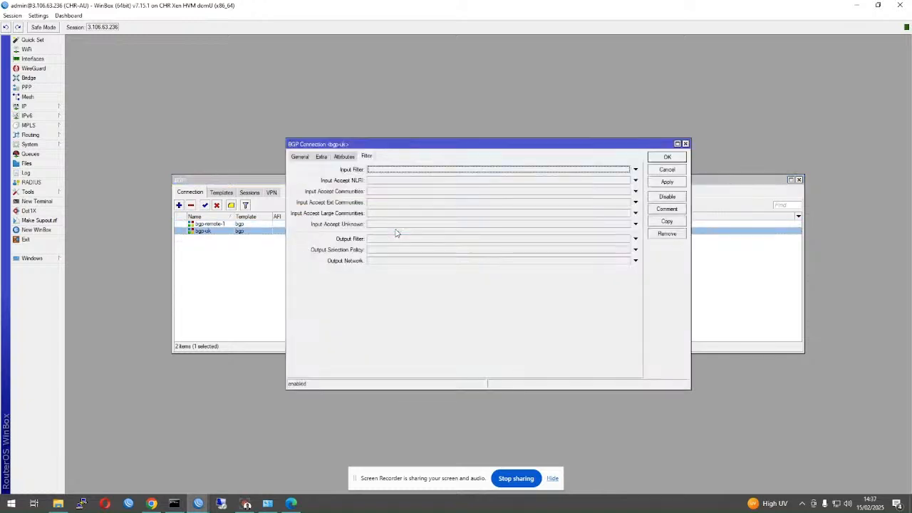
click(301, 157)
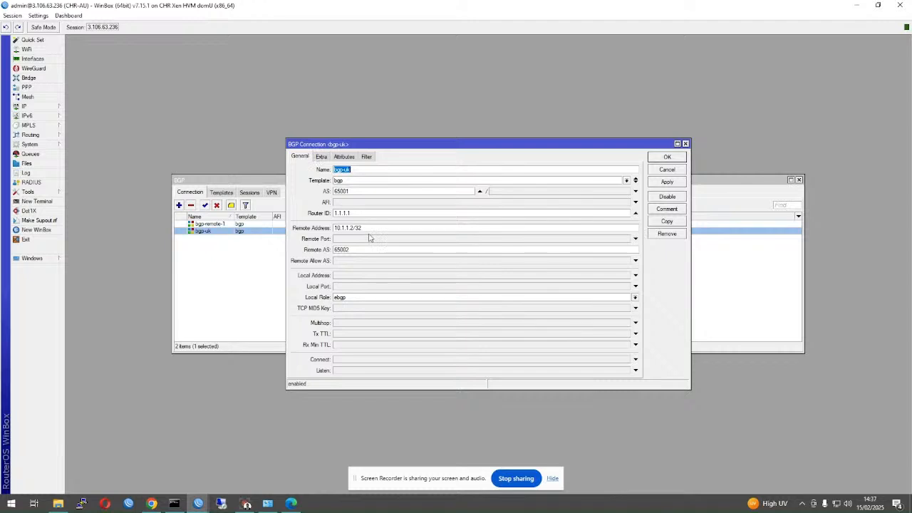
drag(349, 146, 514, 240)
click(244, 192)
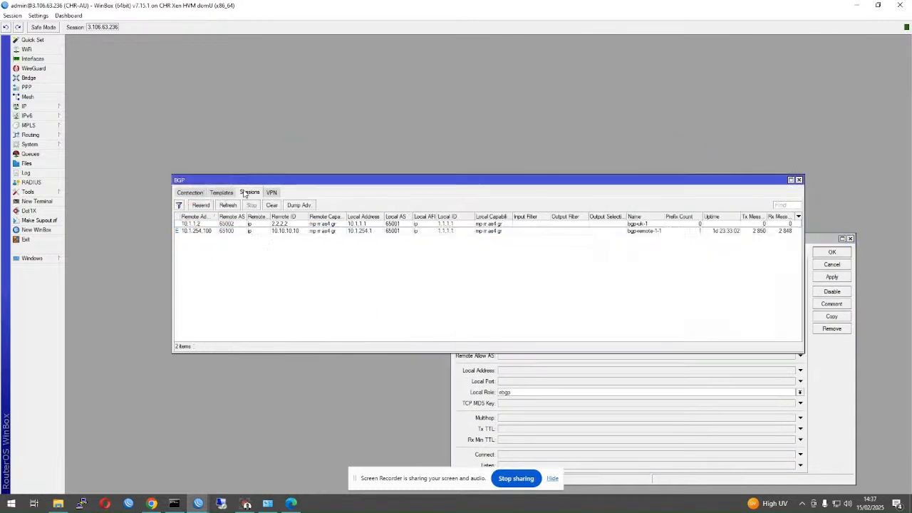
- Select the bgp-uk-1 session, then return to BGP connections and reopen bgp-uk settings
click(279, 224)
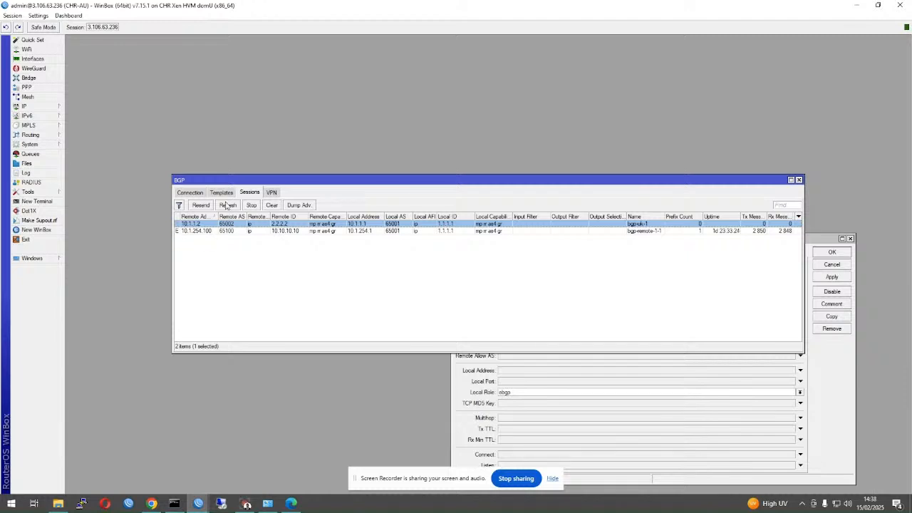
click(191, 193)
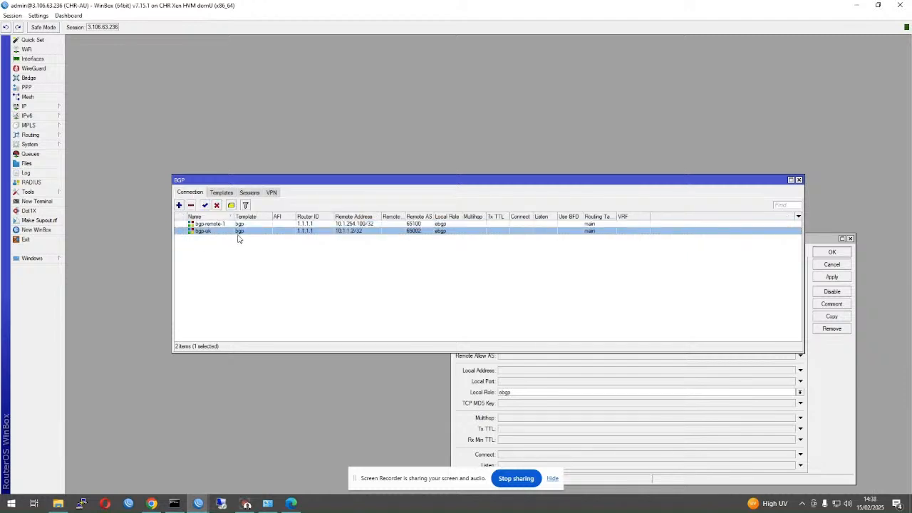
drag(433, 189, 403, 91)
double_click(193, 134)
click(193, 136)
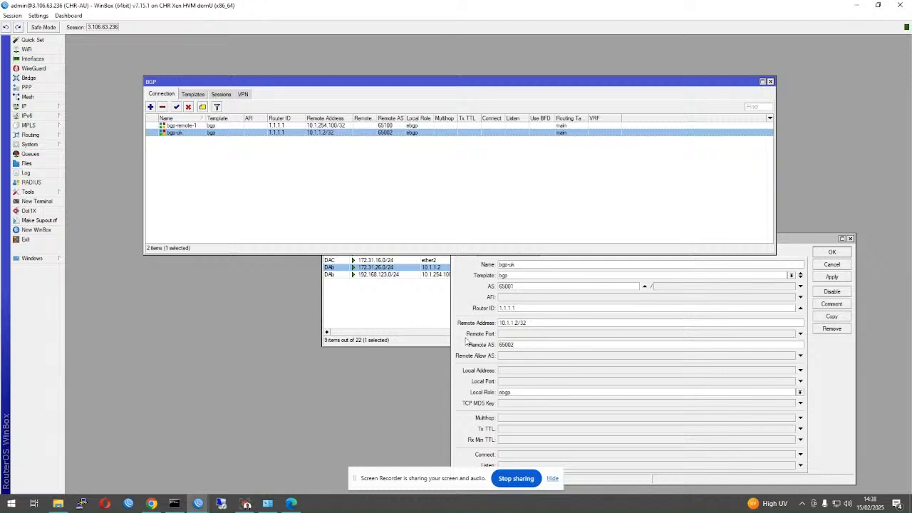
- Ping 10.1.1.12, which times out, then ping 10.1.1.2, which replies
click(36, 201)
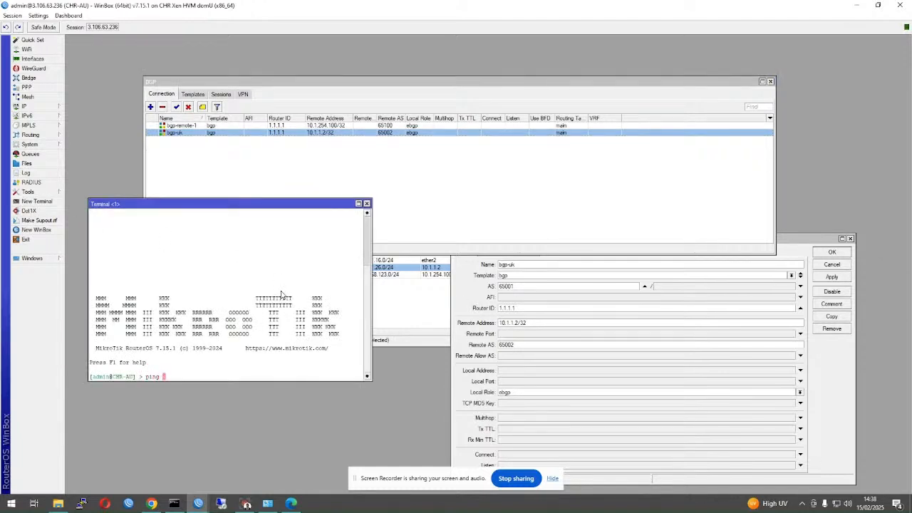
text(ping 10.1.1.12)
key(Return)
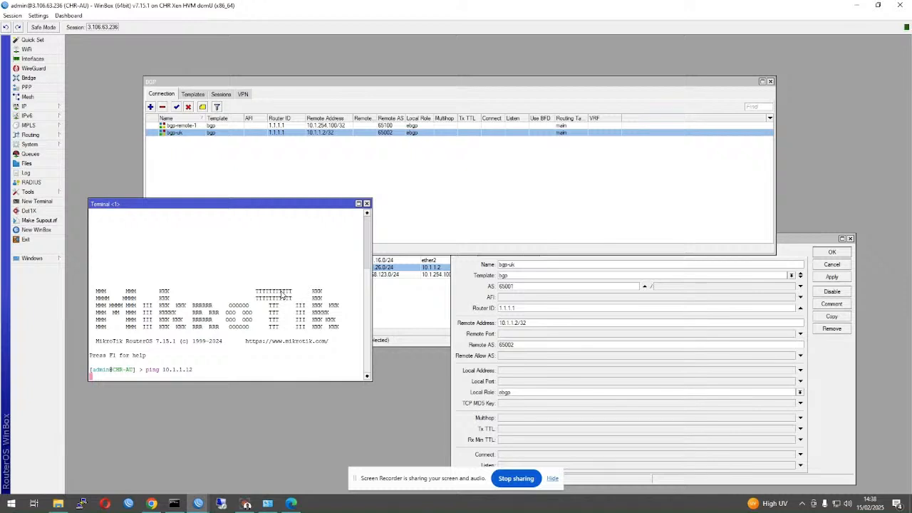
key(ctrl+c)
key(Up)
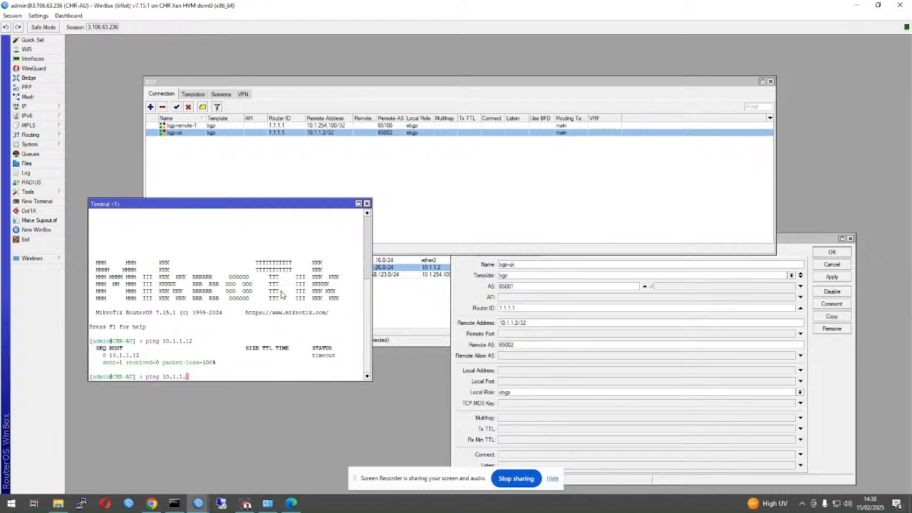
text(2)
key(Return)
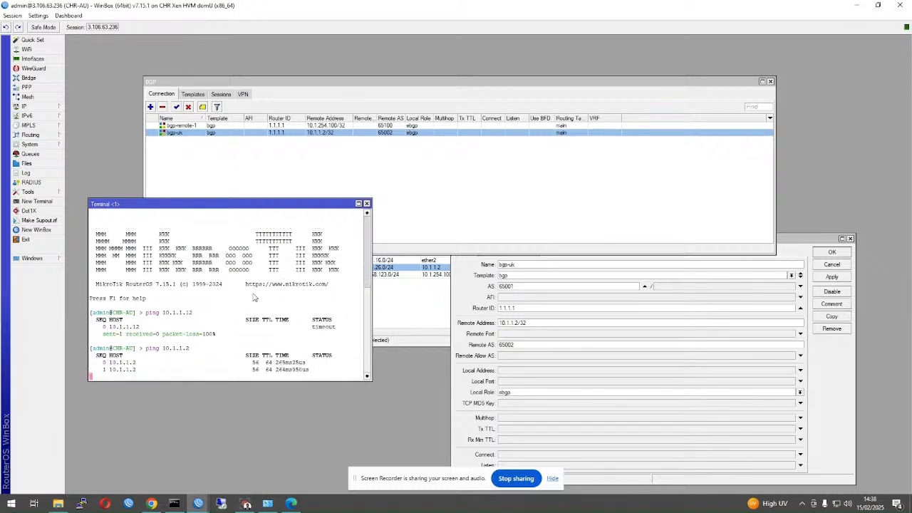
key(ctrl+c)
- Set bgp-uk's Output Network to the BGP address list on the Filter tab and save
click(490, 292)
click(508, 252)
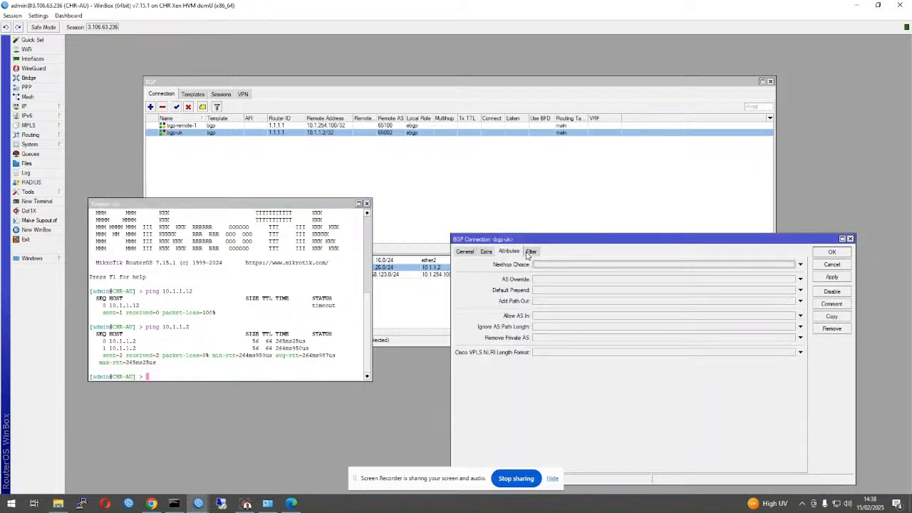
click(531, 252)
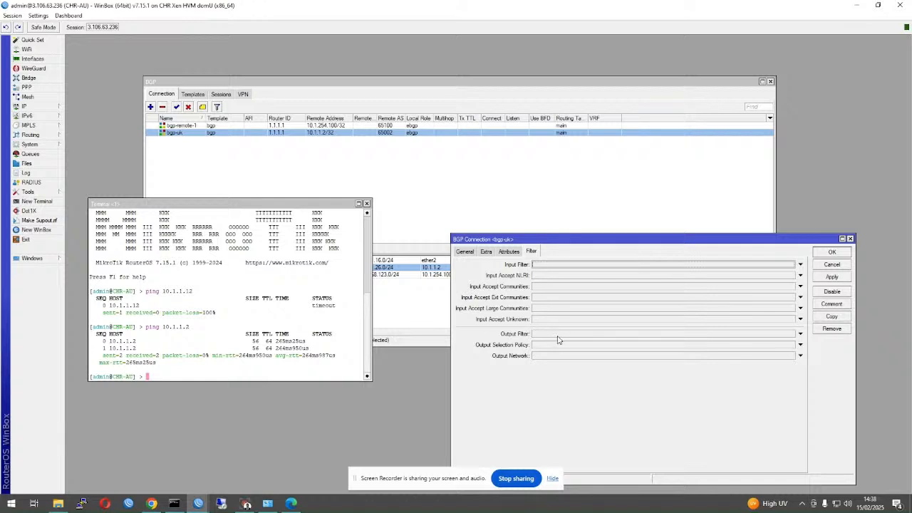
click(761, 359)
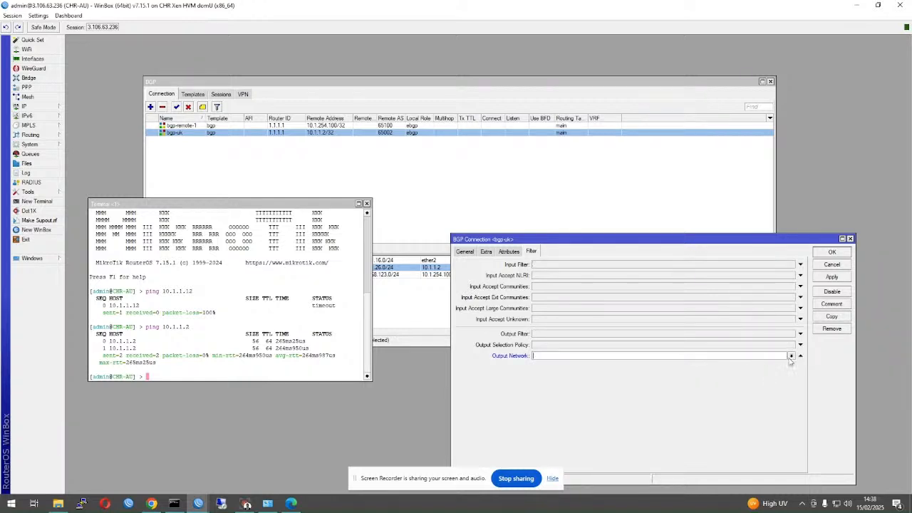
click(790, 355)
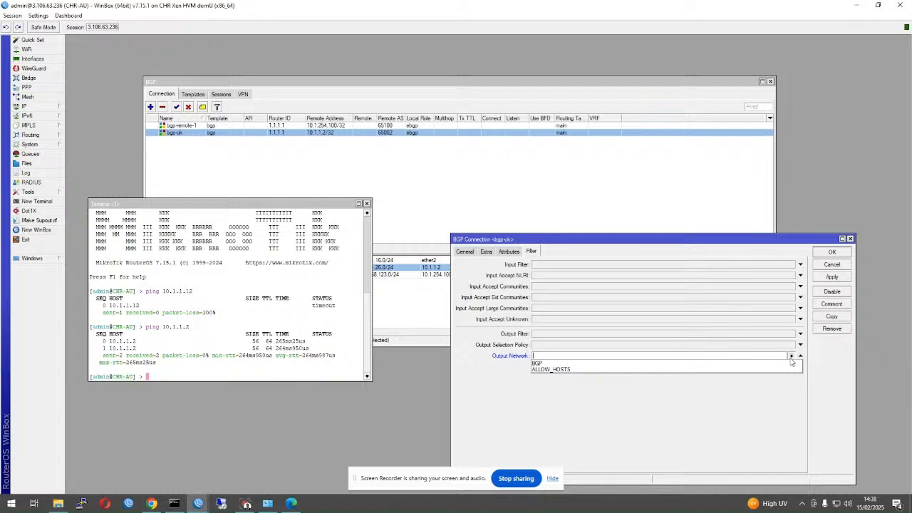
click(788, 364)
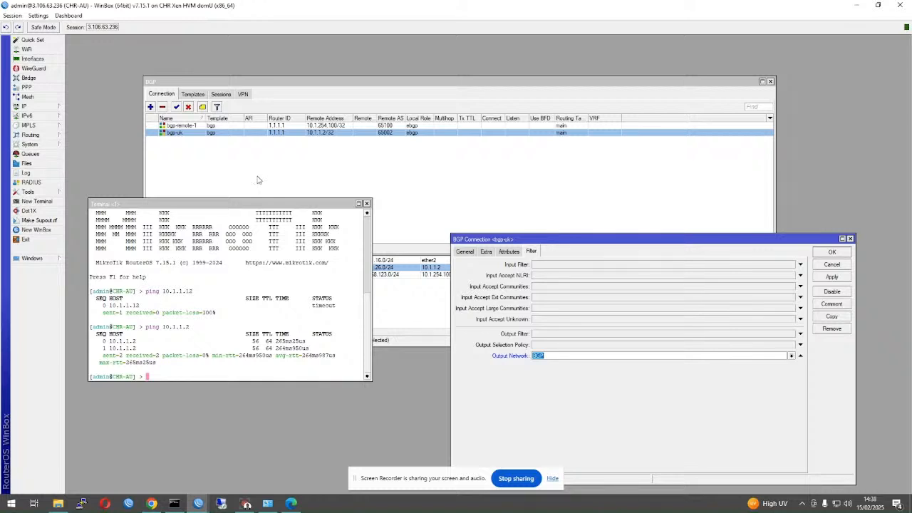
click(822, 254)
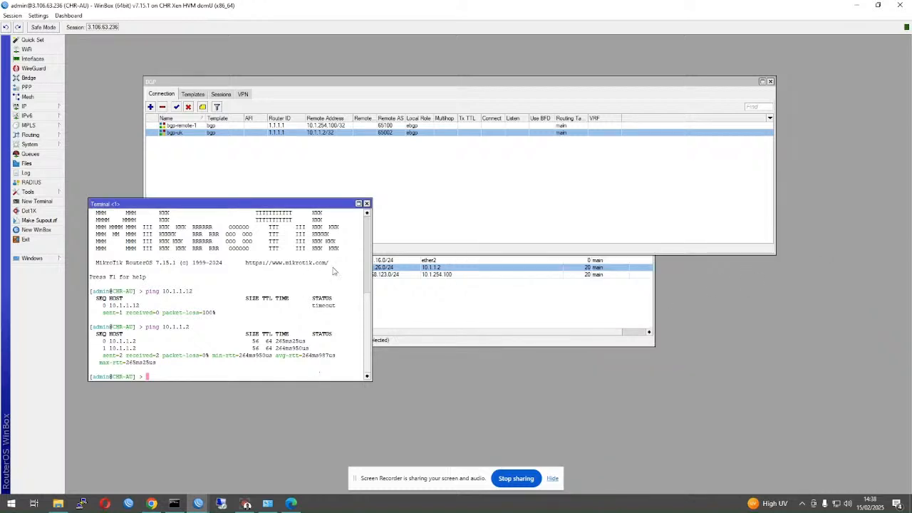
- Confirm in BGP Sessions that bgp-uk-1 is established with 1 prefix
click(467, 148)
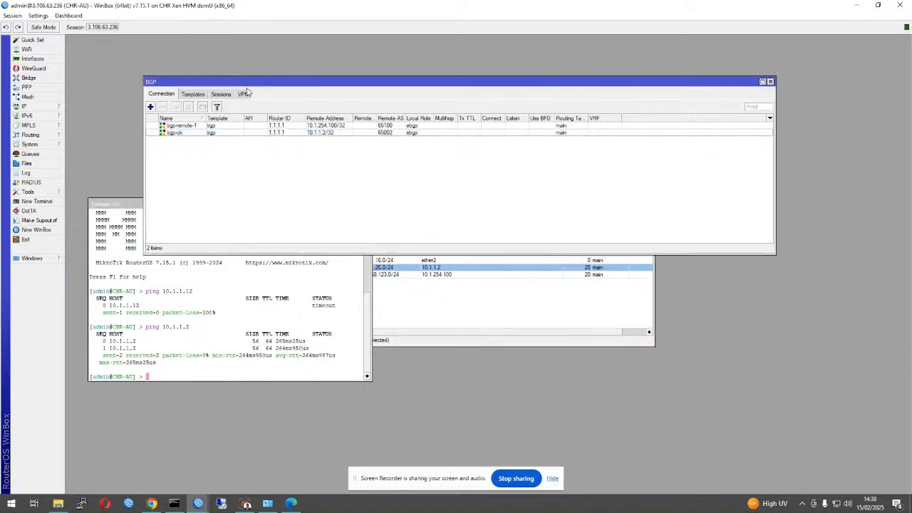
click(221, 95)
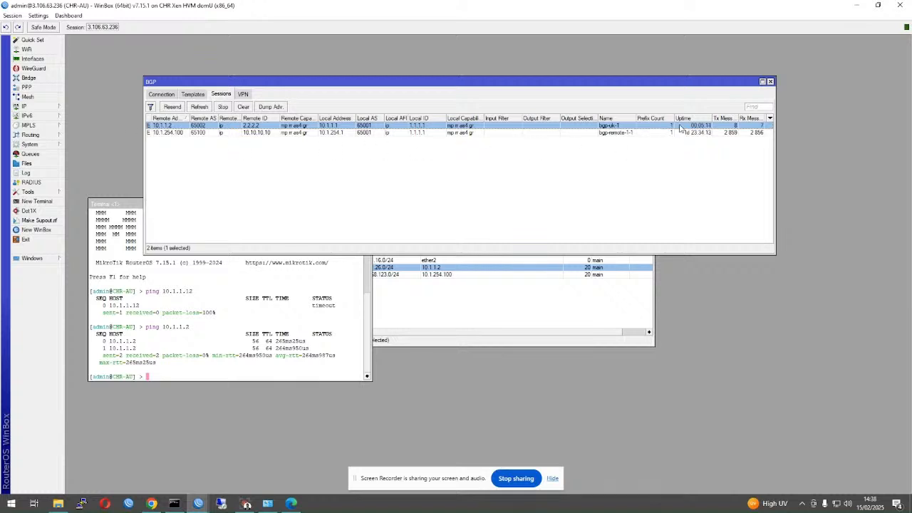
drag(168, 82, 193, 95)
- Inspect the firewall address lists and select the BGP entry 172.31.16.0/24
click(46, 108)
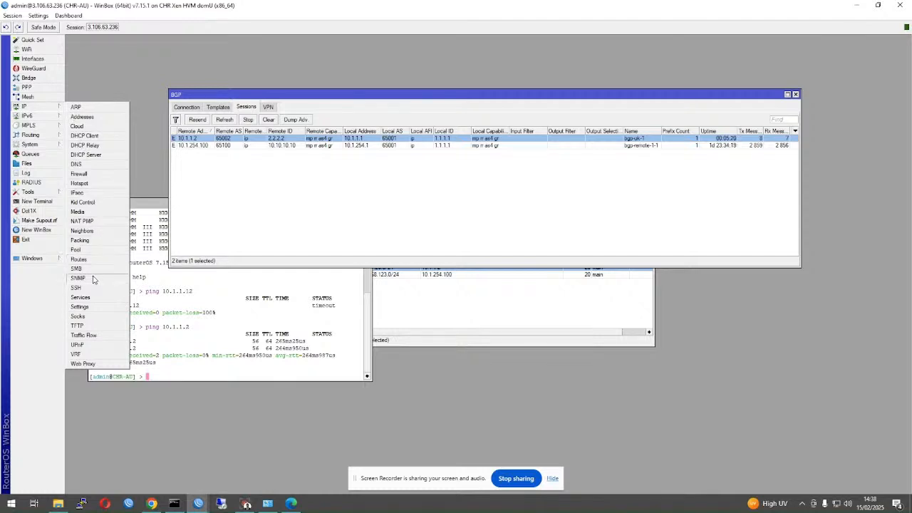
click(80, 174)
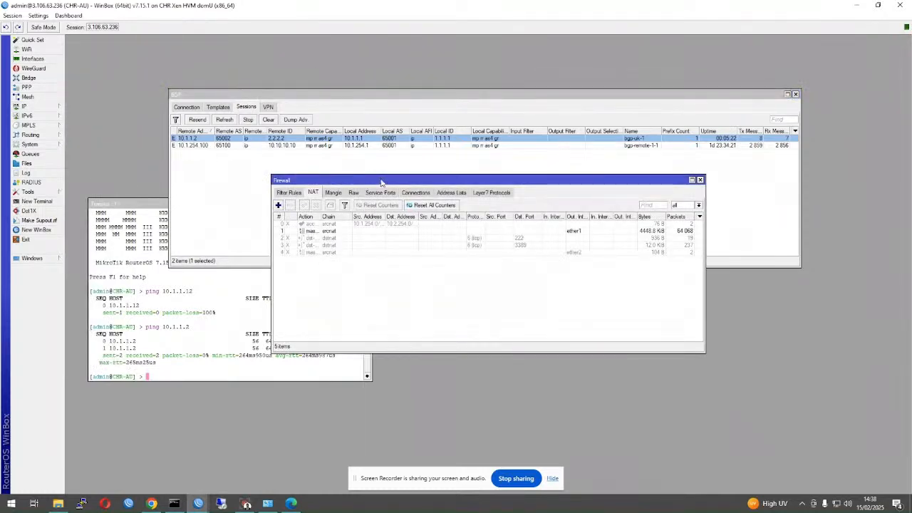
click(452, 193)
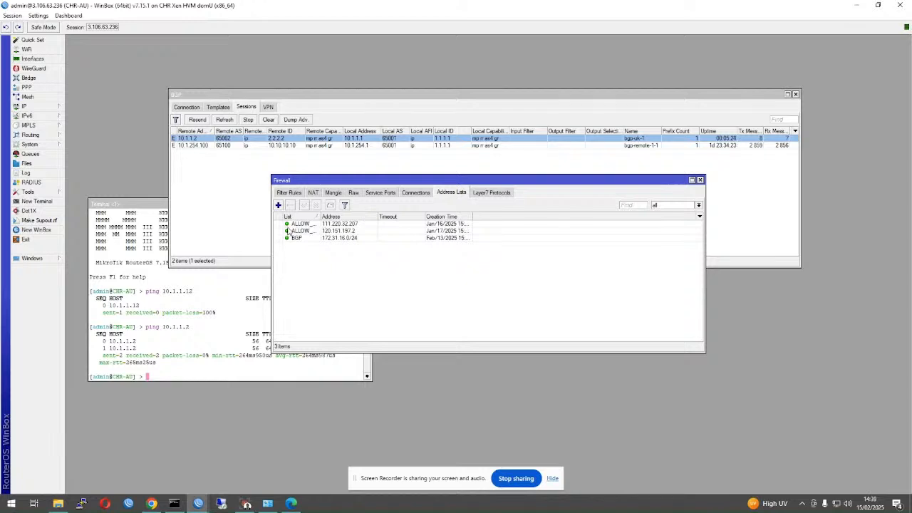
click(345, 241)
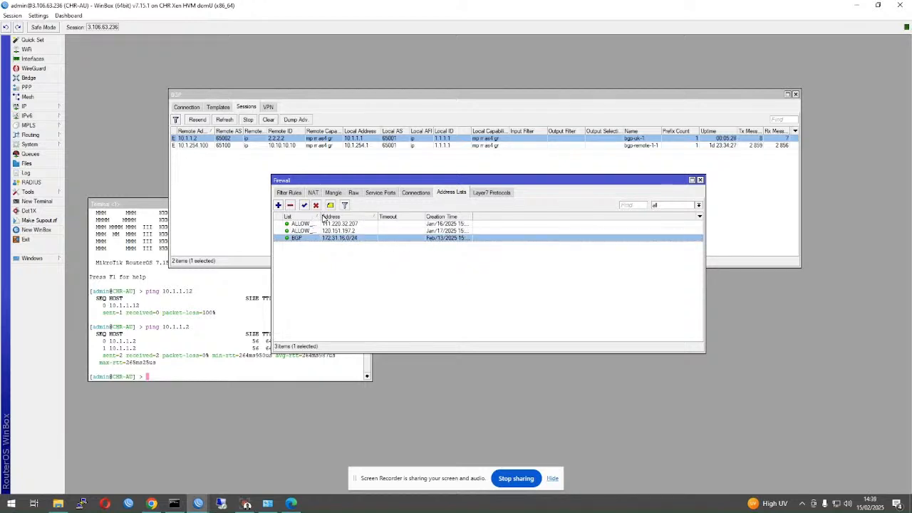
drag(319, 216, 348, 215)
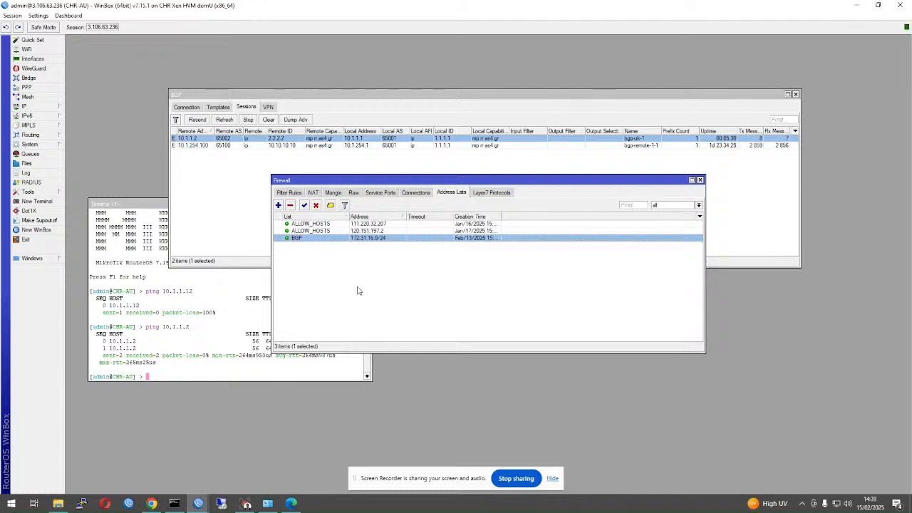
click(356, 290)
click(410, 239)
- On CHR-UK, select the learned 172.31.16.0/24 route
mouse_move(198, 502)
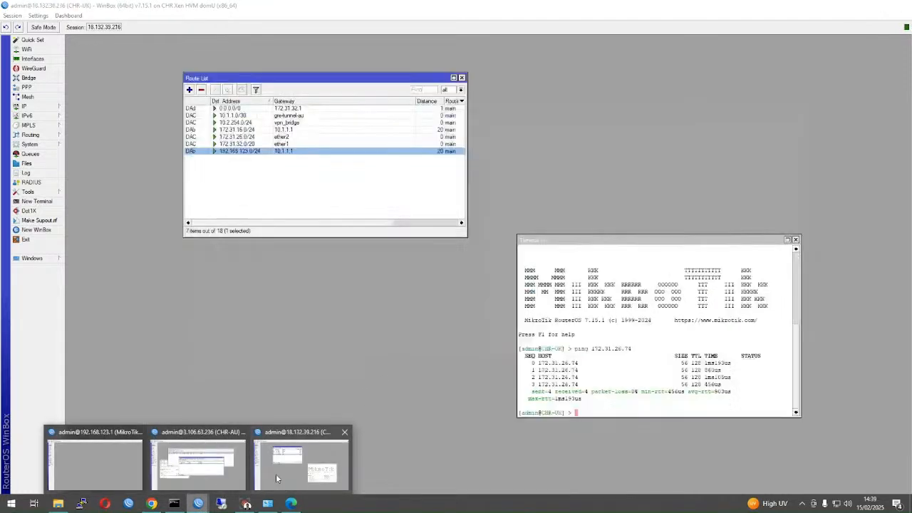
click(276, 474)
click(238, 185)
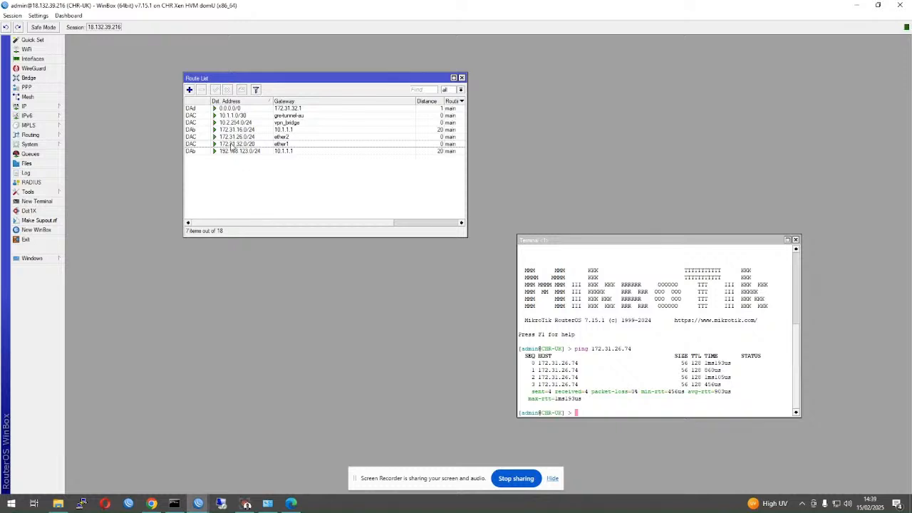
click(256, 132)
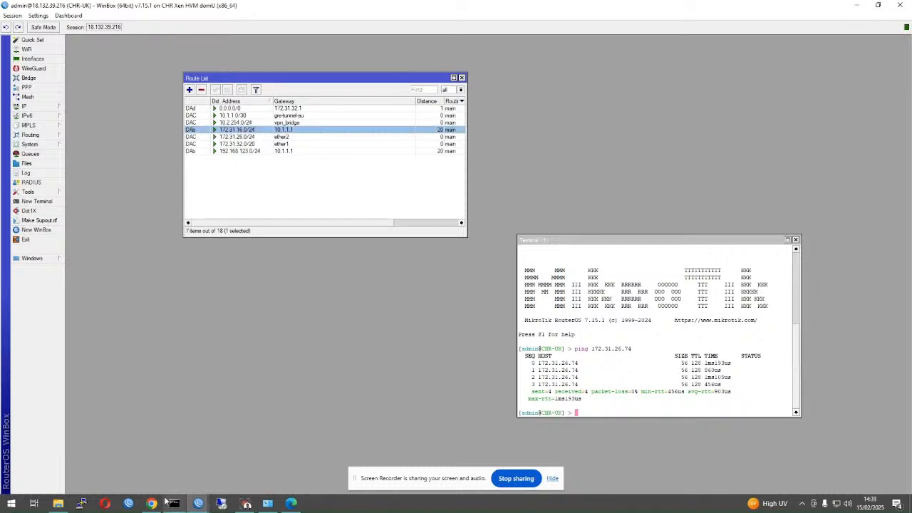
- Rerun the traceroute to 172.31.26.74 on CHR-AU, stop it, then return to CHR-UK
mouse_move(198, 503)
click(193, 460)
click(170, 370)
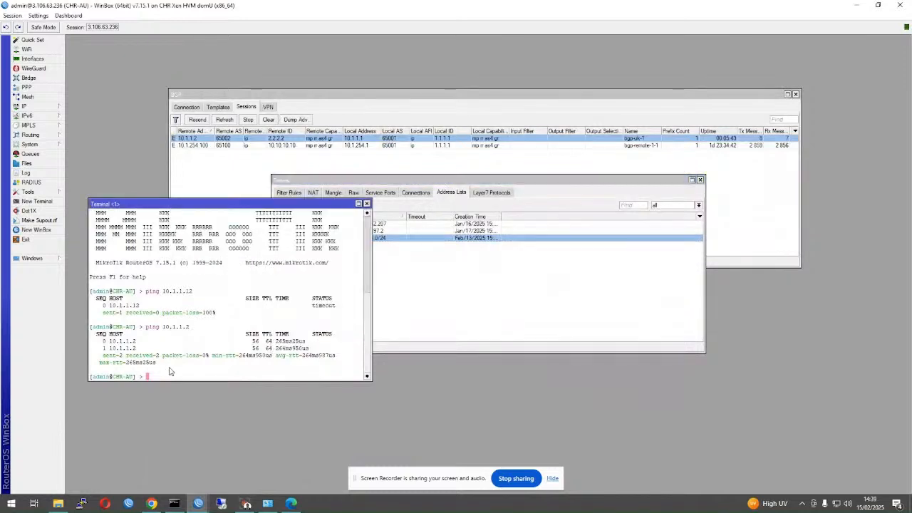
text(tool traceroute 172.31.26.74)
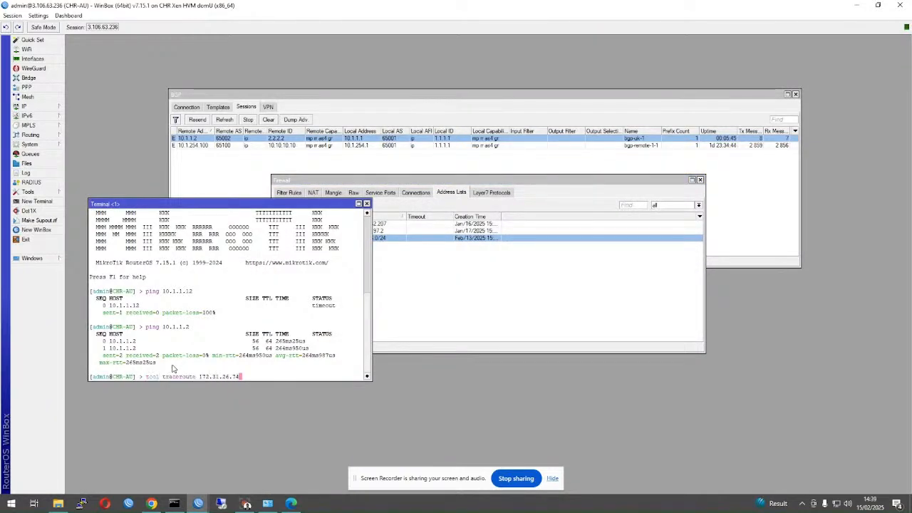
key(Return)
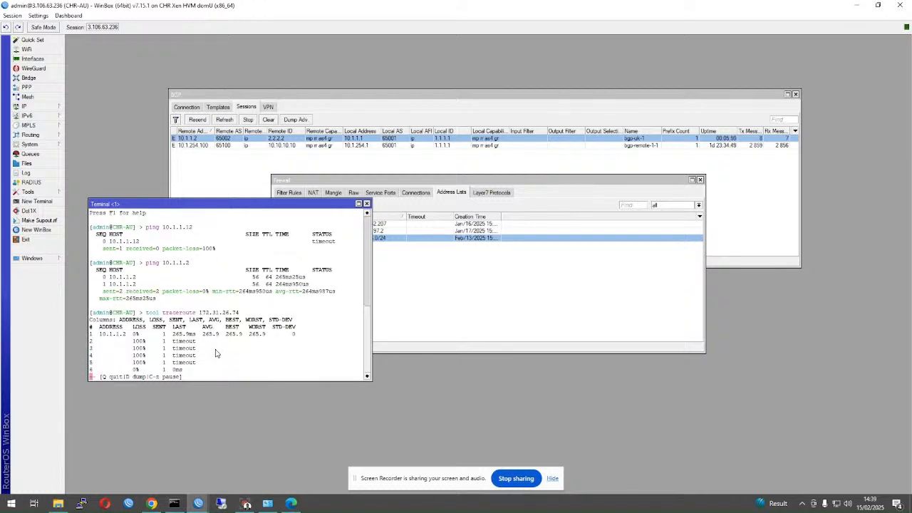
key(q)
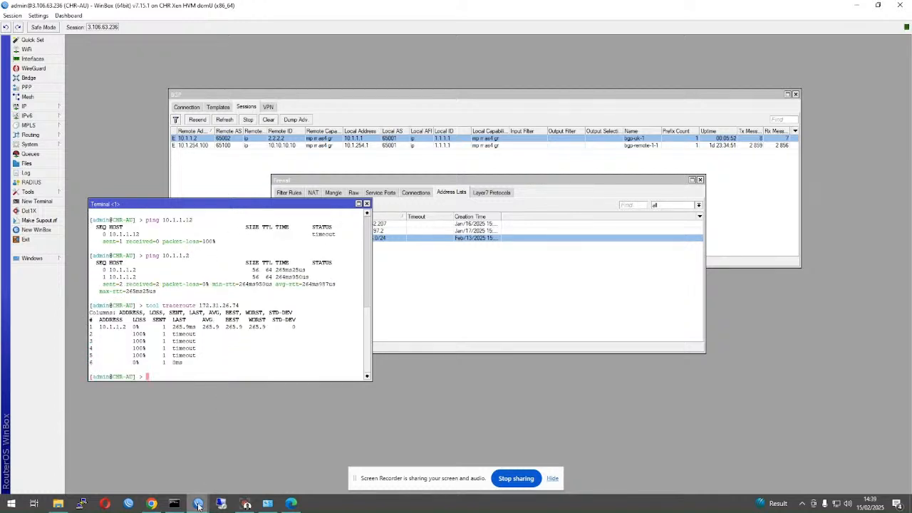
mouse_move(198, 503)
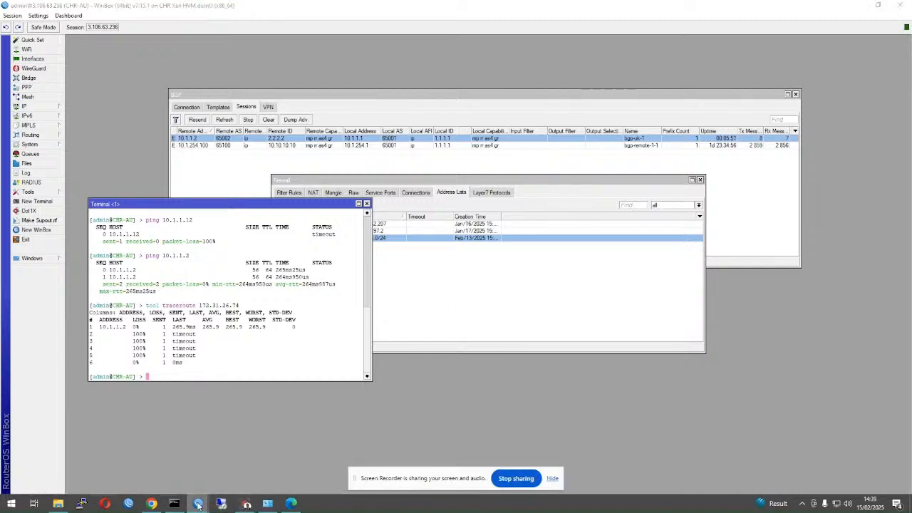
click(283, 463)
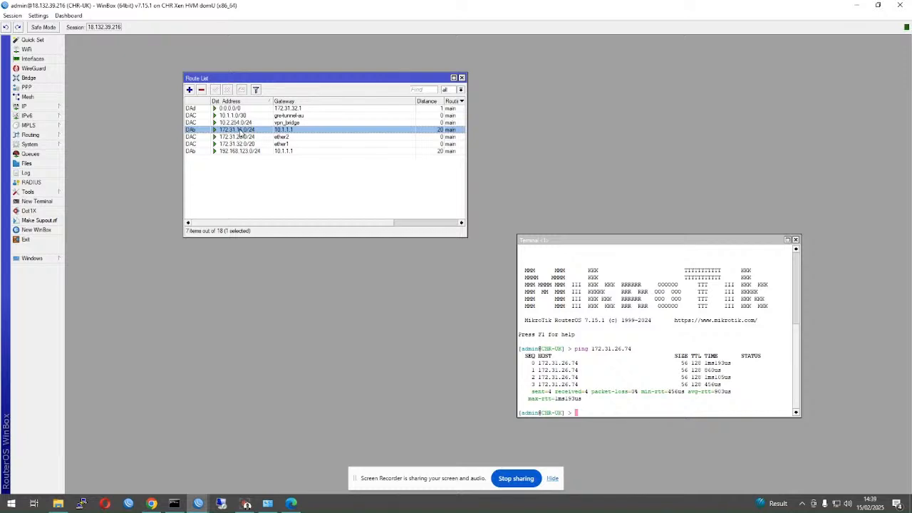
- Compare CHR-UK's 192.168.123.0/24 and 172.31.16.0/24 routes, then switch to the 192.168.123.1 router
click(258, 152)
click(256, 131)
mouse_move(198, 503)
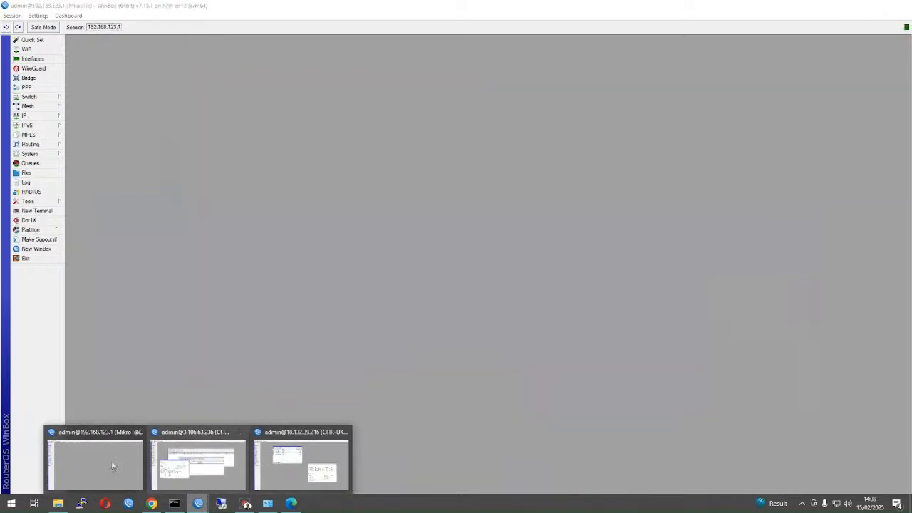
click(96, 462)
- Inspect 192.168.123.1's 172.31.16.0/24 and 172.31.26.0/24 routes via 10.1.254.1, then return to CHR-UK
click(28, 115)
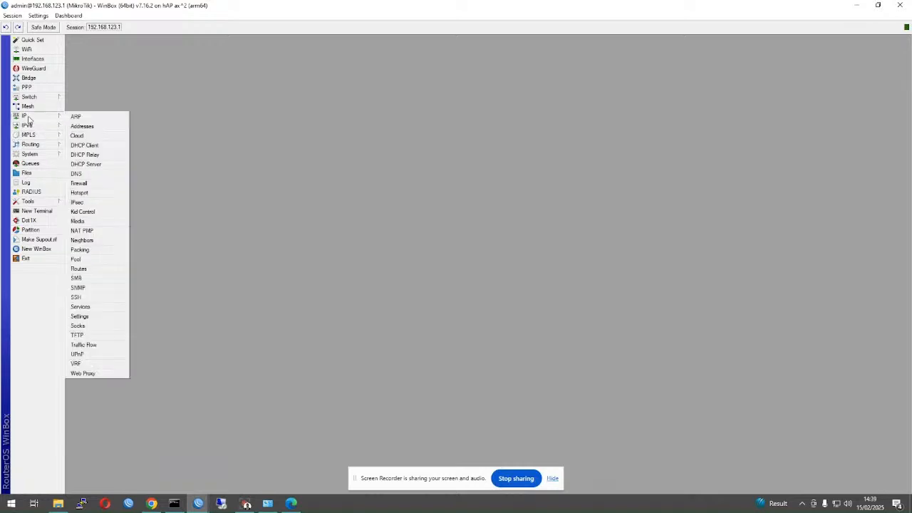
click(86, 269)
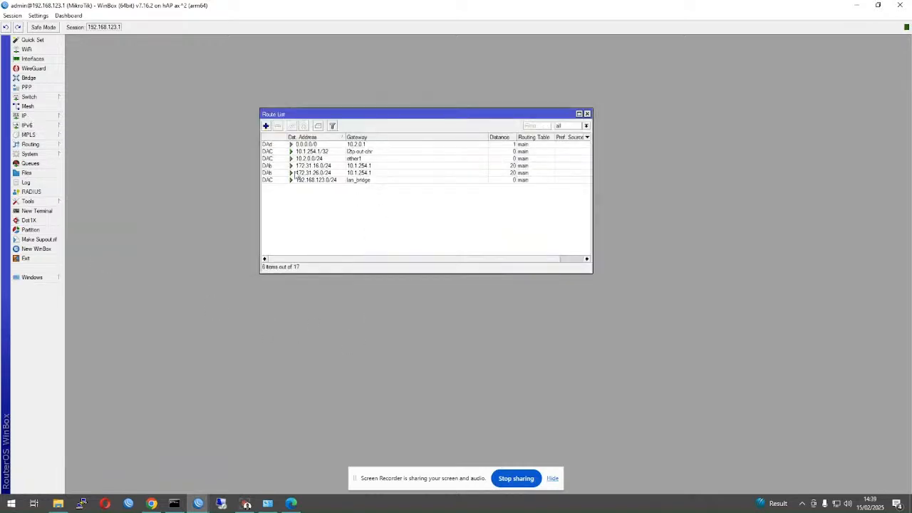
click(289, 166)
click(318, 174)
click(333, 167)
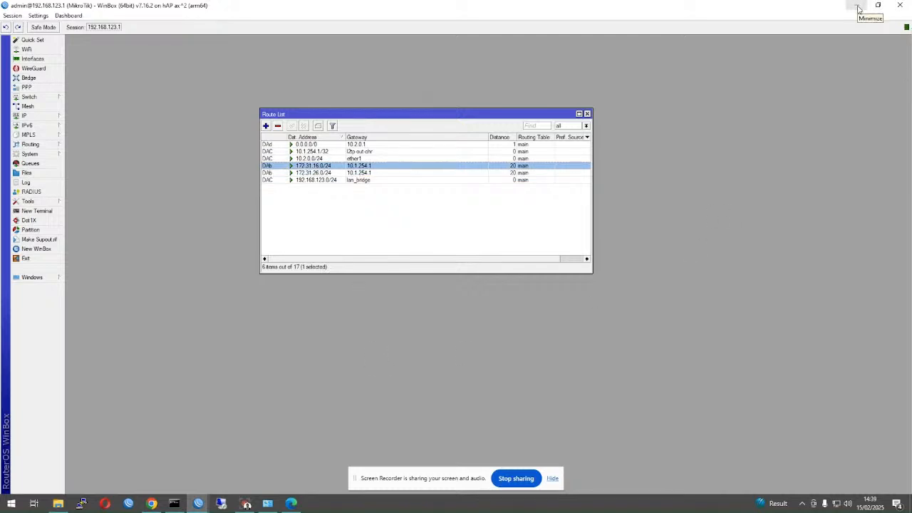
click(198, 503)
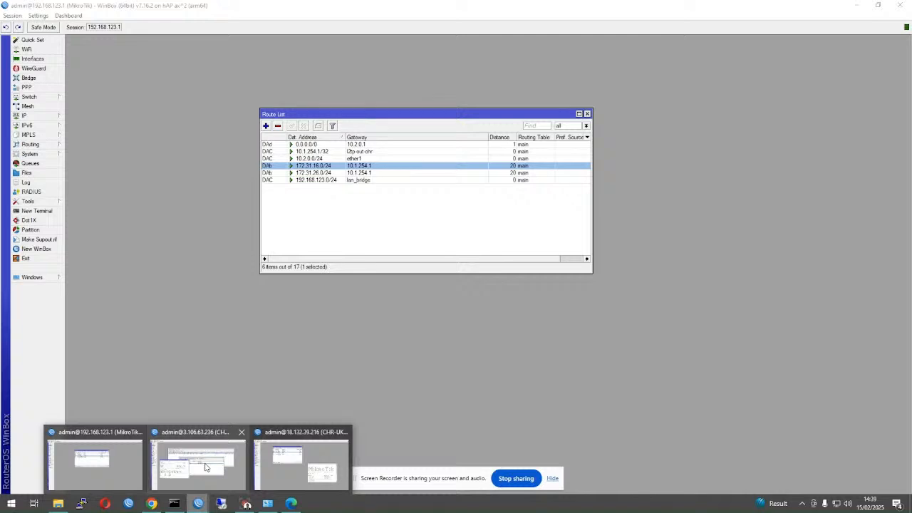
mouse_move(205, 466)
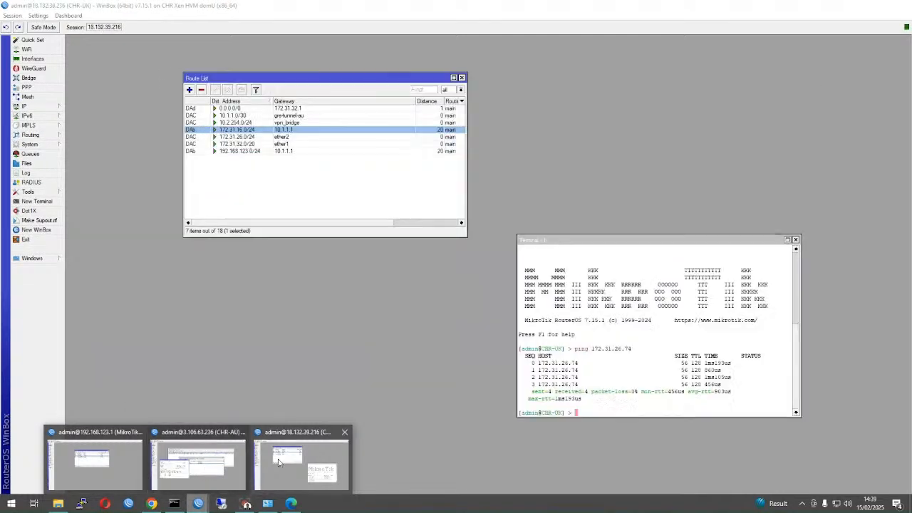
click(284, 461)
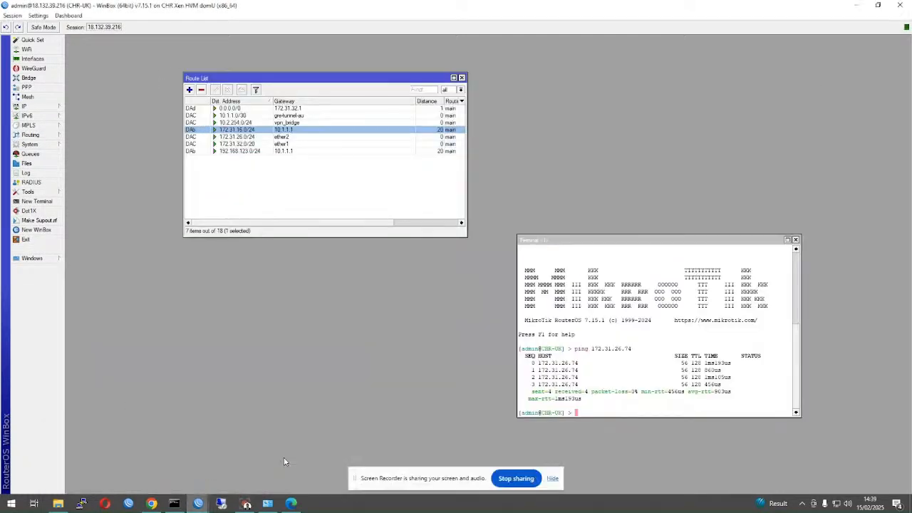
- Show CHR-UK's firewall filter rules in a window widened to reveal interface and counter columns
click(43, 111)
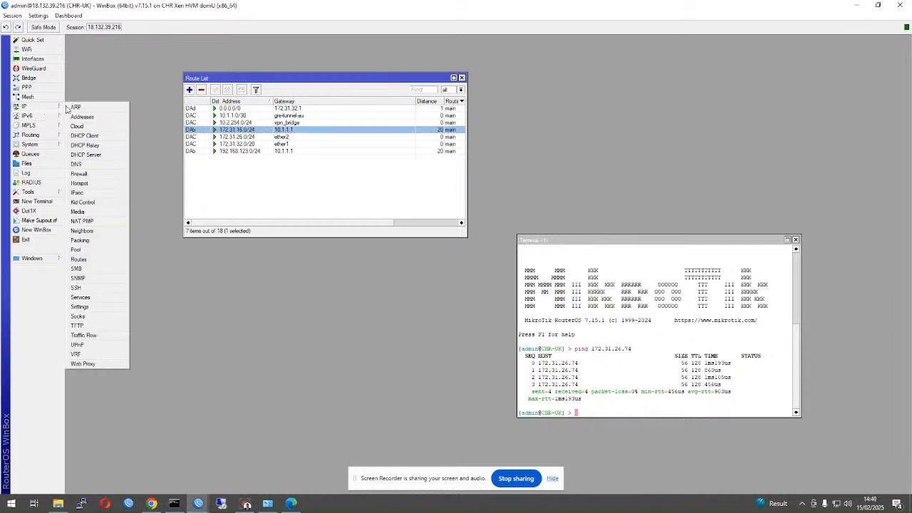
click(85, 178)
click(83, 86)
drag(99, 77, 138, 82)
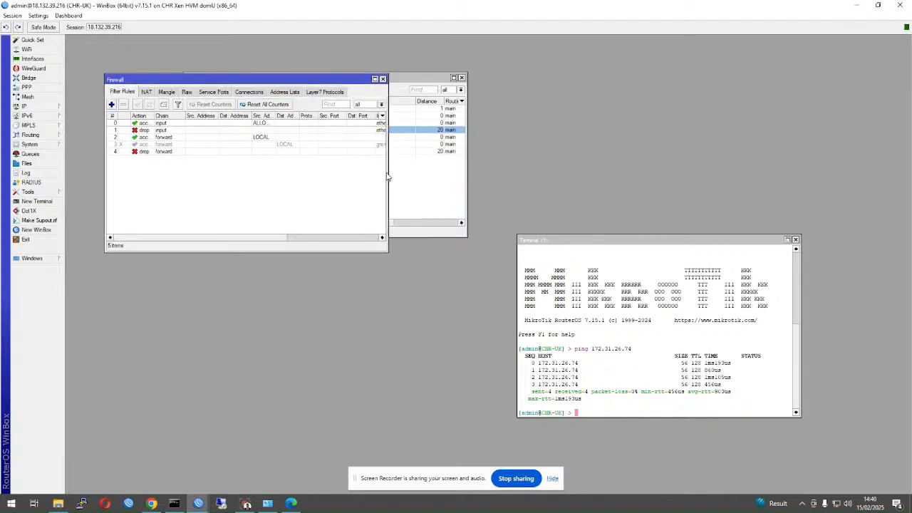
drag(388, 172, 637, 185)
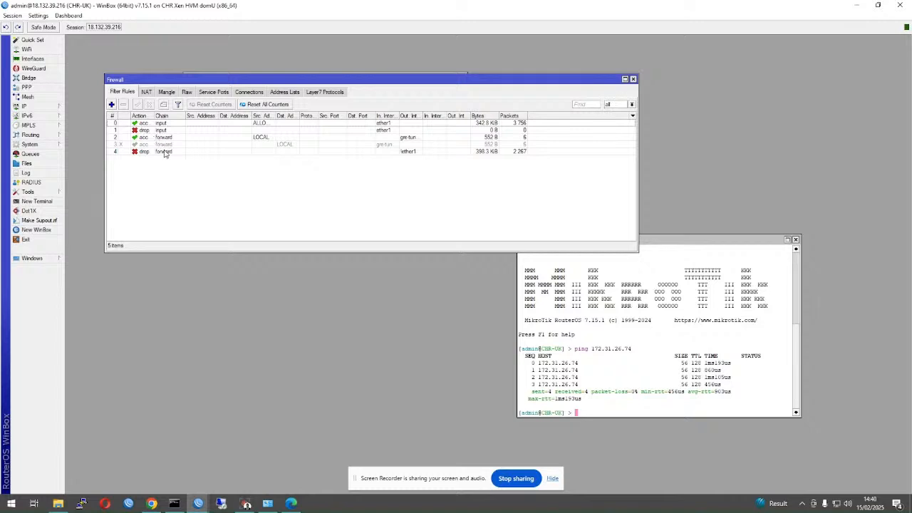
- After reviewing the forward rules and address lists, enable disabled forward accept rule 3 (gre-tun to LOCAL)
click(167, 152)
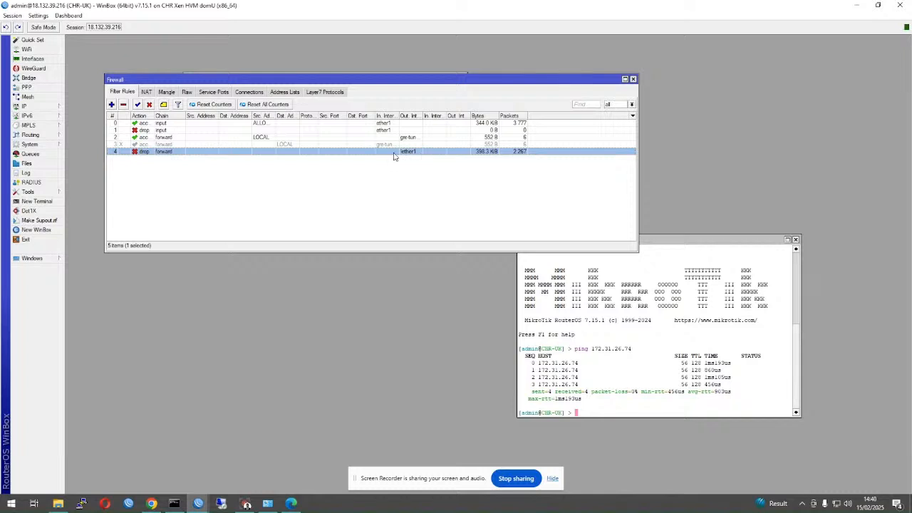
click(272, 139)
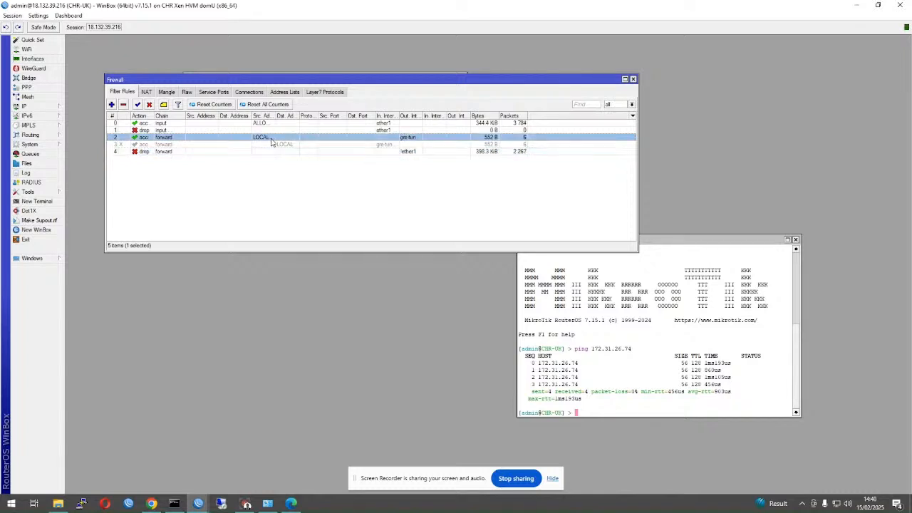
click(288, 93)
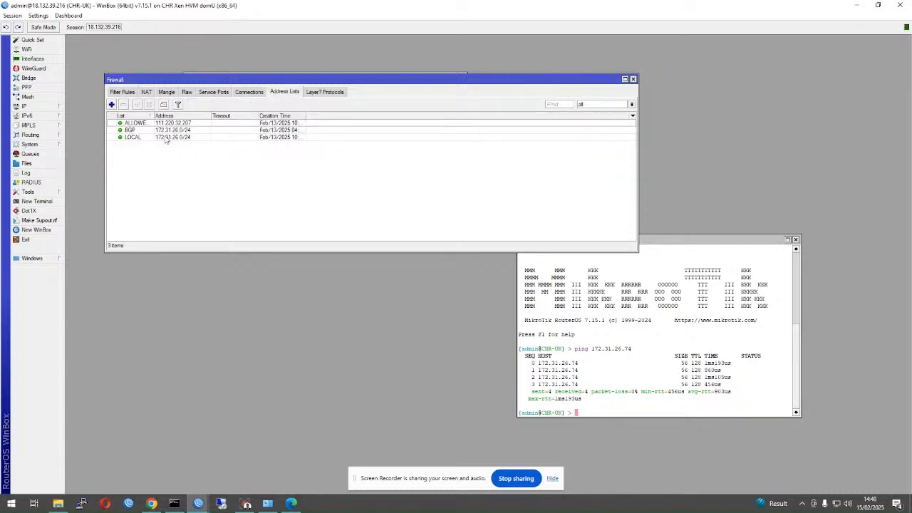
click(123, 92)
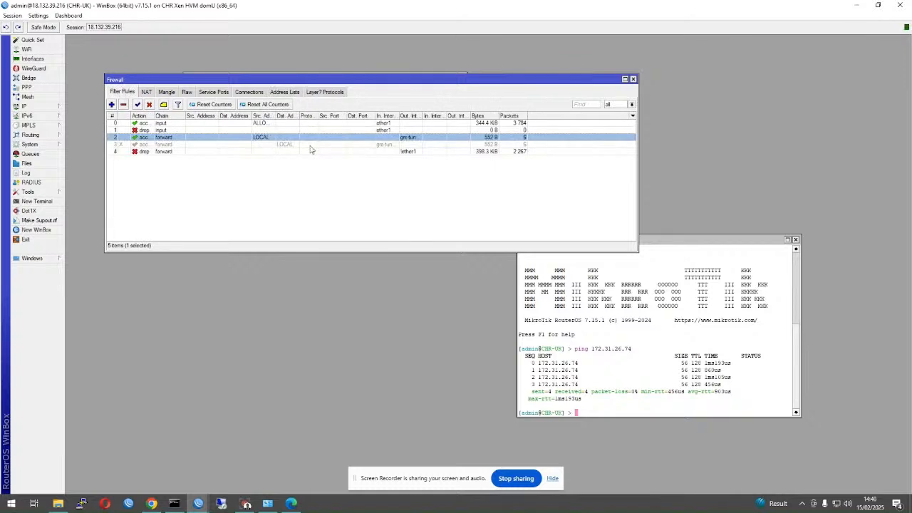
drag(424, 116, 440, 117)
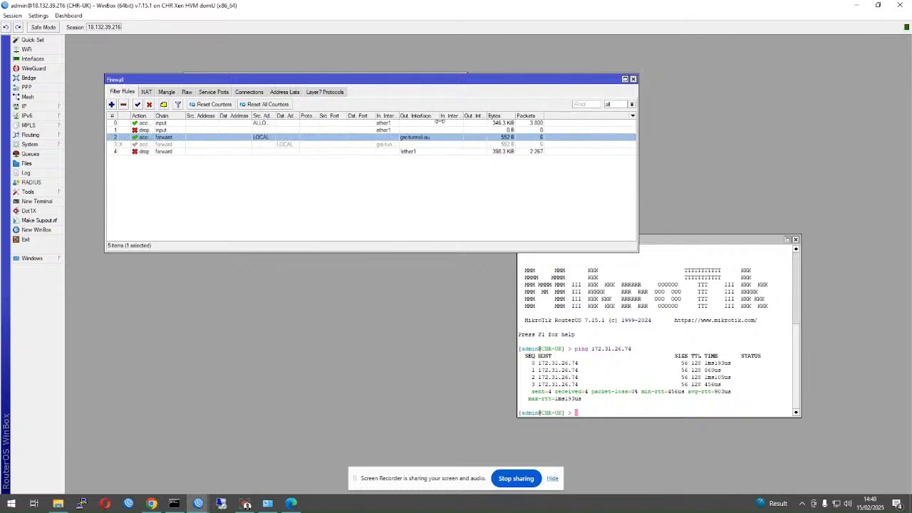
click(364, 151)
click(387, 139)
click(302, 147)
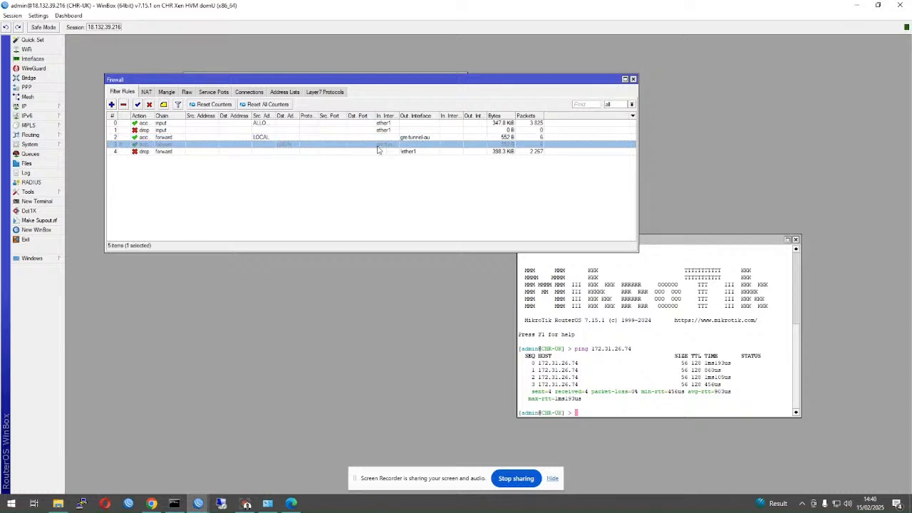
click(137, 105)
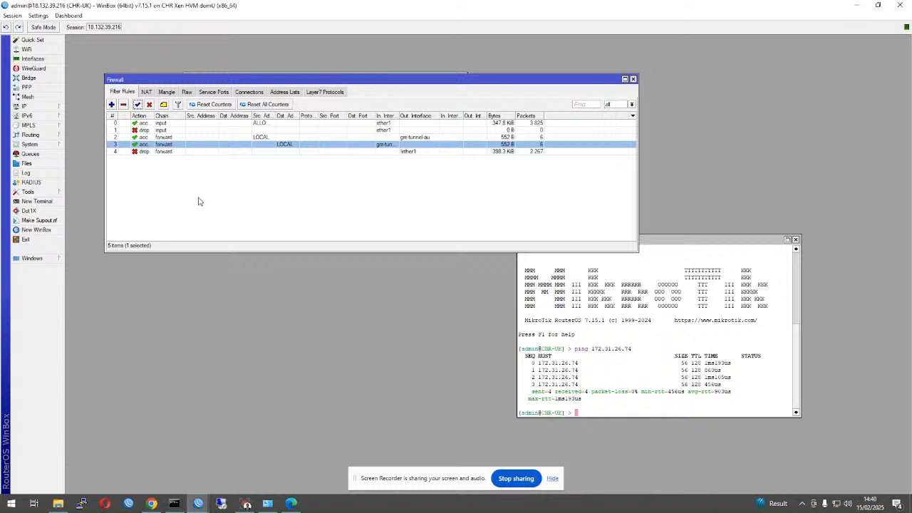
- Switch back to the CHR-AU router session
mouse_move(198, 503)
click(212, 471)
click(301, 465)
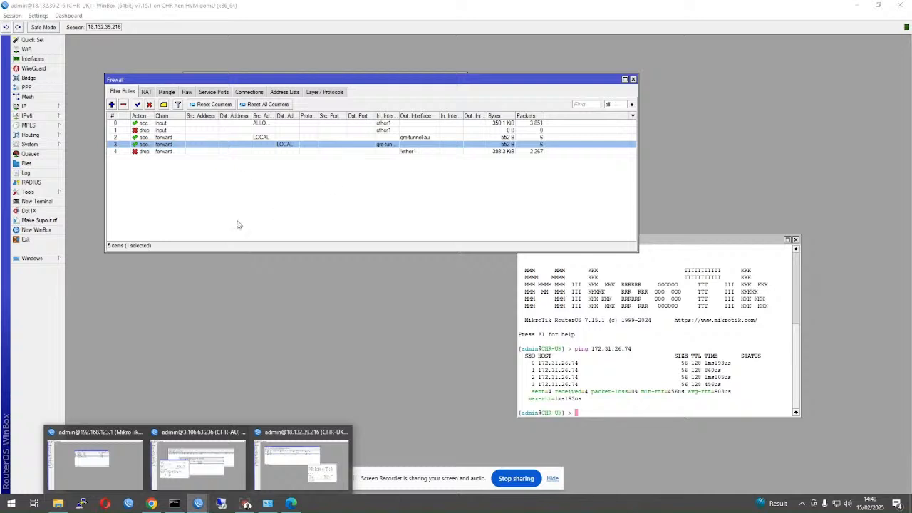
click(208, 472)
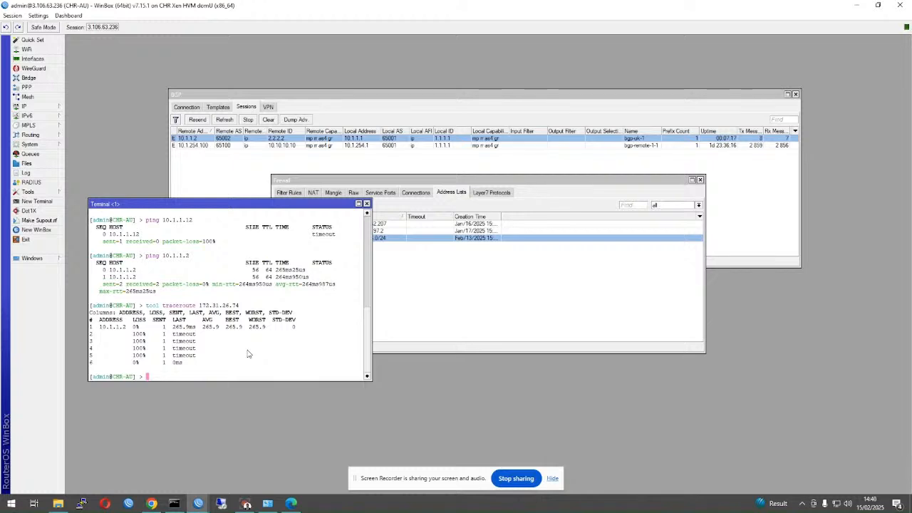
- Rerun tool traceroute 172.31.26.74 on CHR-AU, now reaching it in two hops via 10.1.1.2
key(Up)
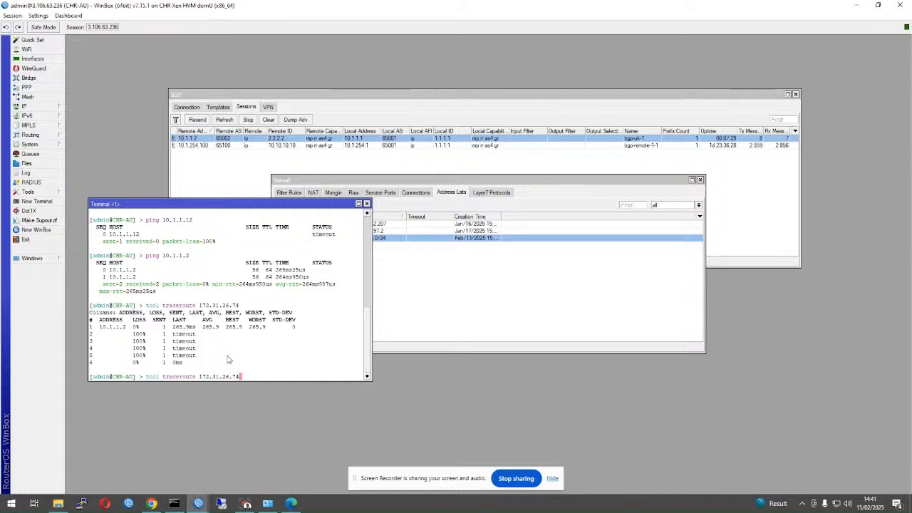
key(Up)
key(Down)
key(Return)
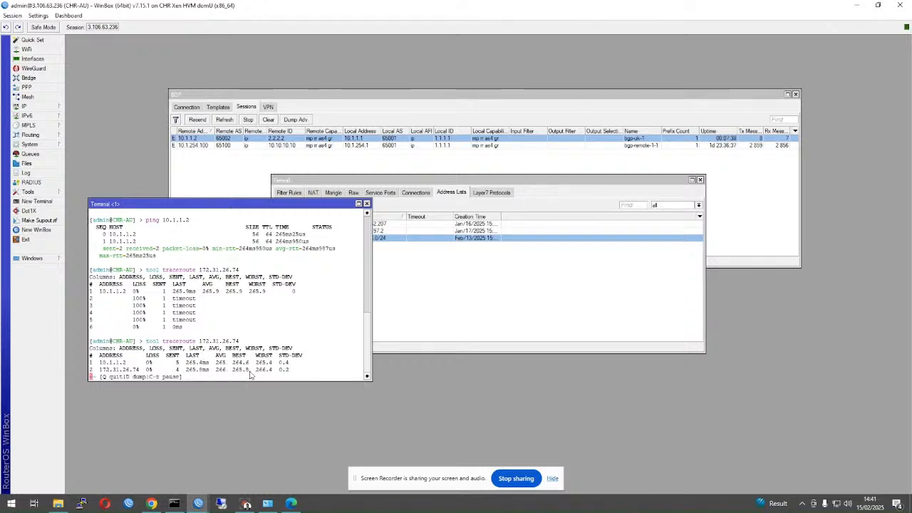
key(q)
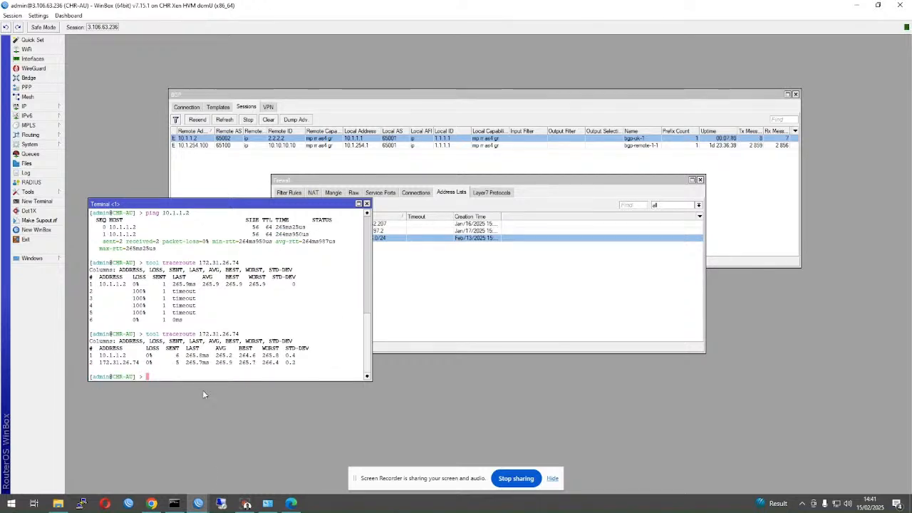
- Rerun tracert to 172.31.16.74 in Command Prompt, which still stops at 10.1.254.1
click(184, 507)
key(Up)
key(Return)
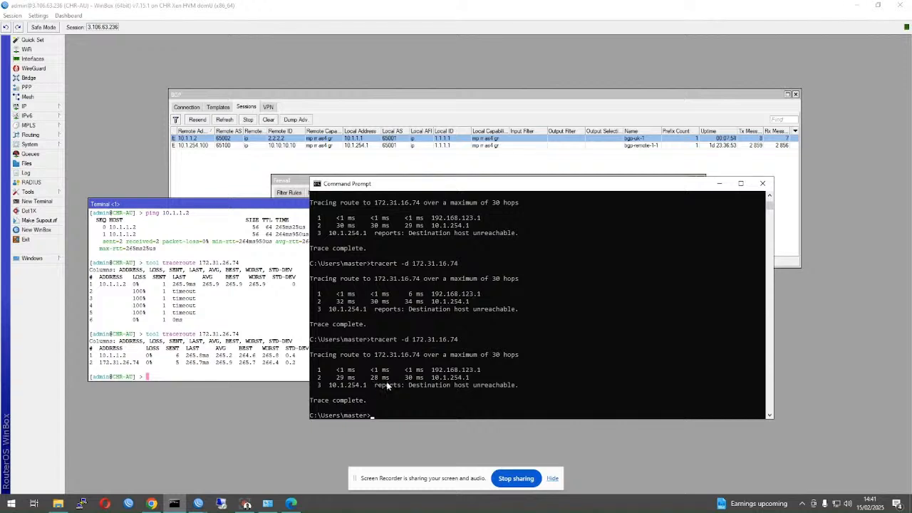
- Move Command Prompt aside and raise CHR-AU's firewall address lists showing BGP 172.31.16.0/24
drag(458, 184, 443, 247)
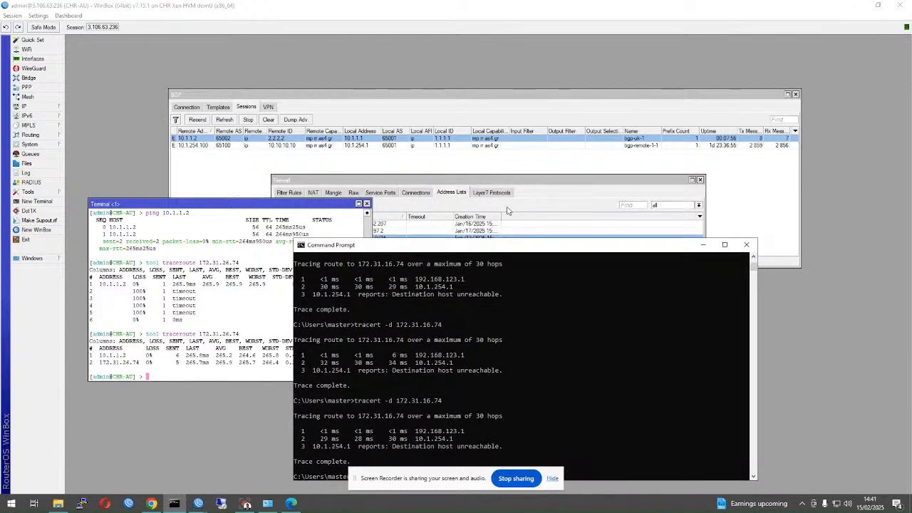
click(507, 208)
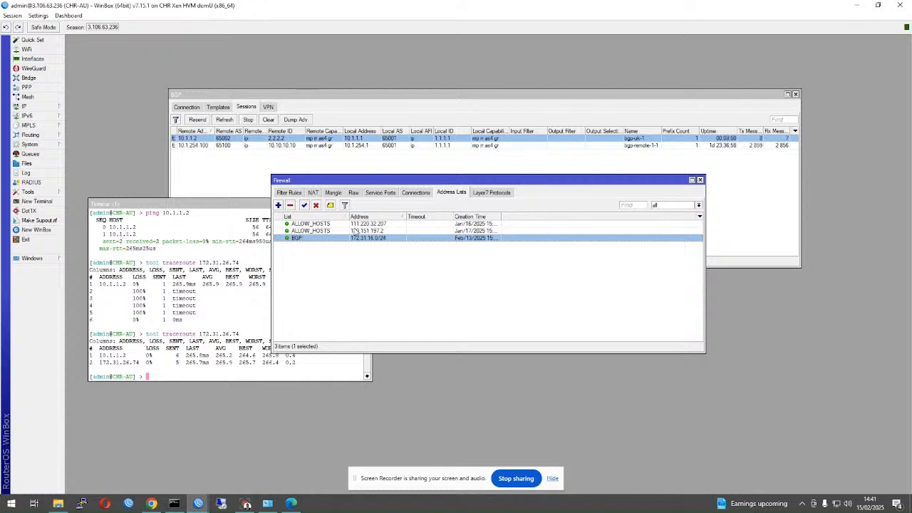
drag(378, 180, 402, 188)
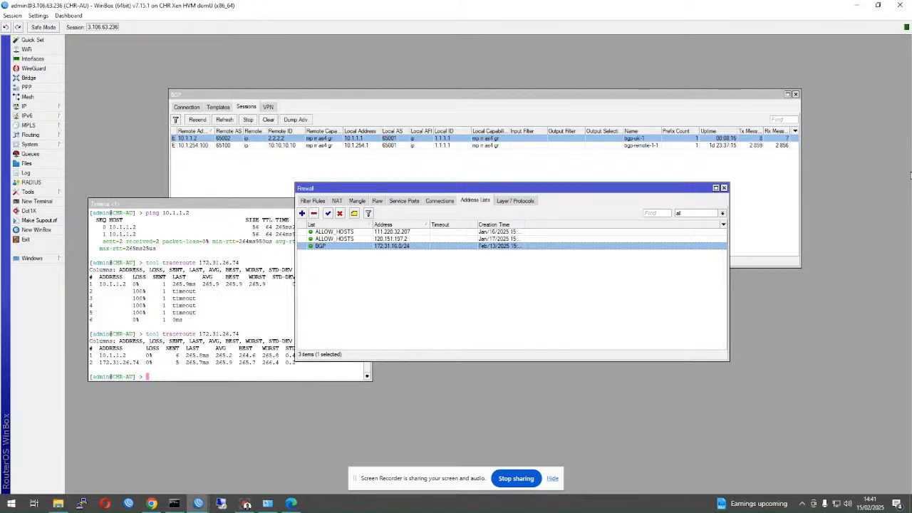
- Bring the CHR-UK session to the front, showing its five firewall filter rules
click(240, 164)
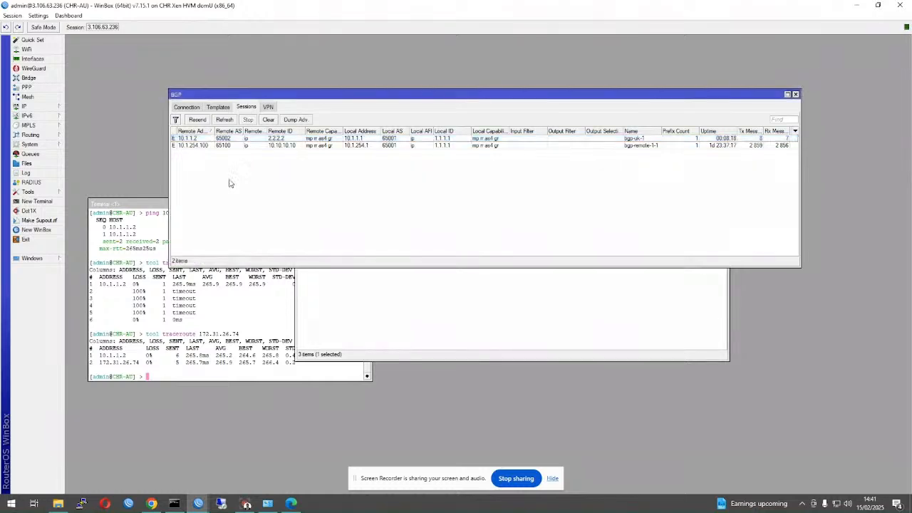
click(163, 346)
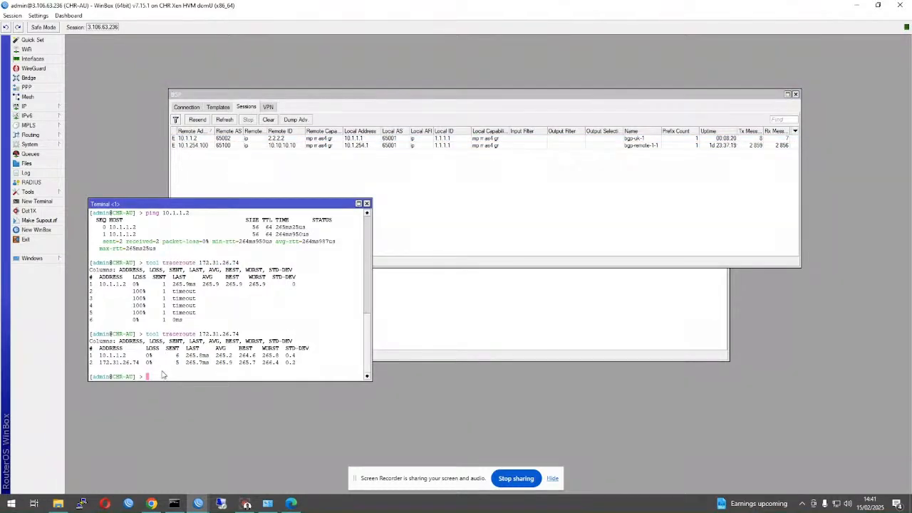
click(194, 509)
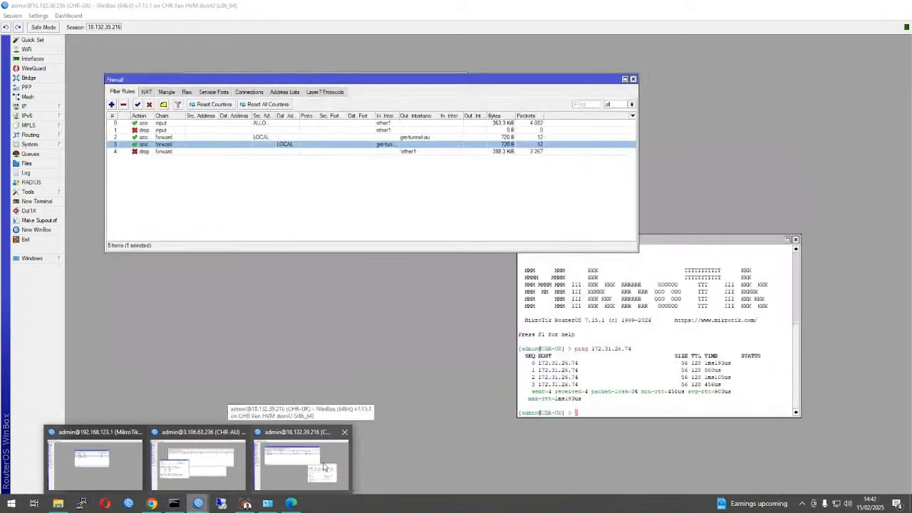
click(325, 467)
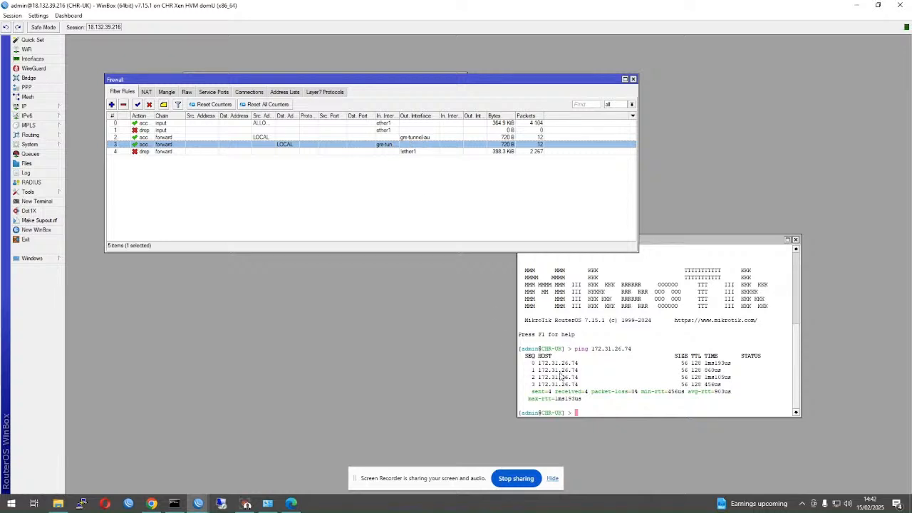
- Reset gre-tunnel-au's traffic counters and start a Torch capture on it
click(32, 59)
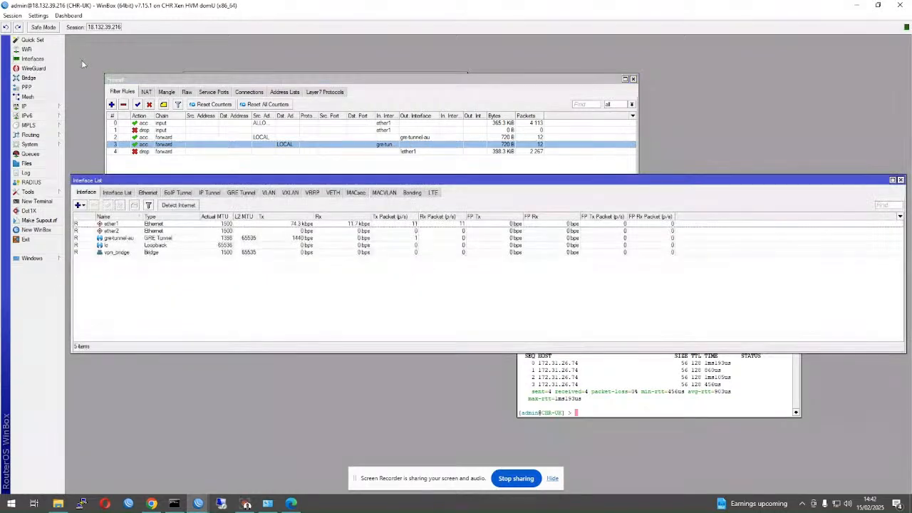
click(116, 240)
right_click(115, 239)
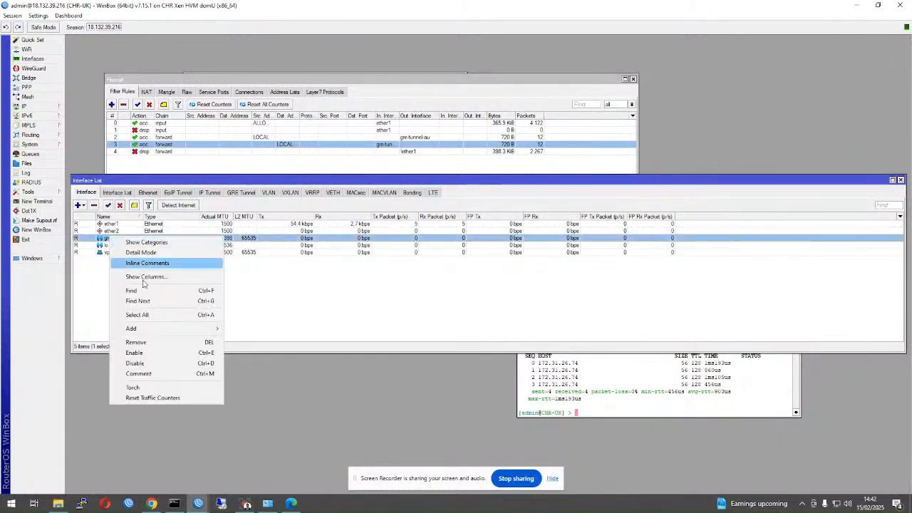
click(138, 396)
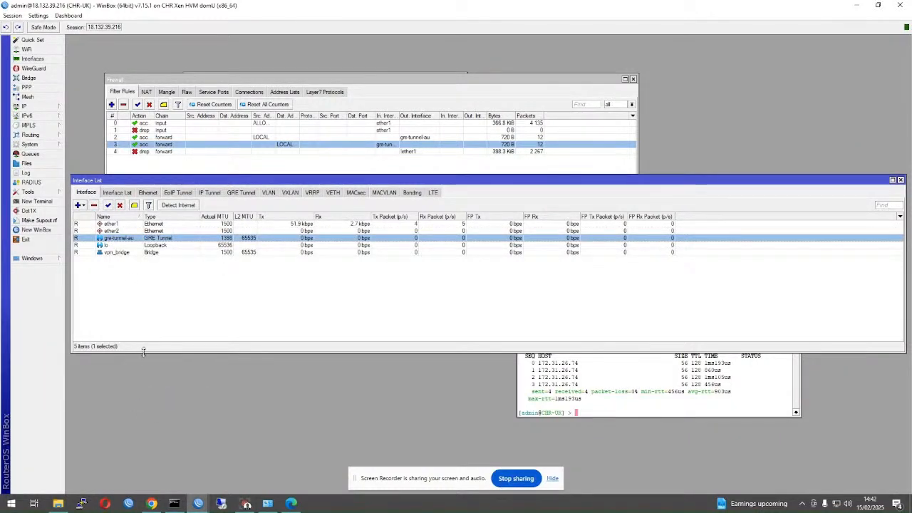
right_click(124, 237)
click(146, 387)
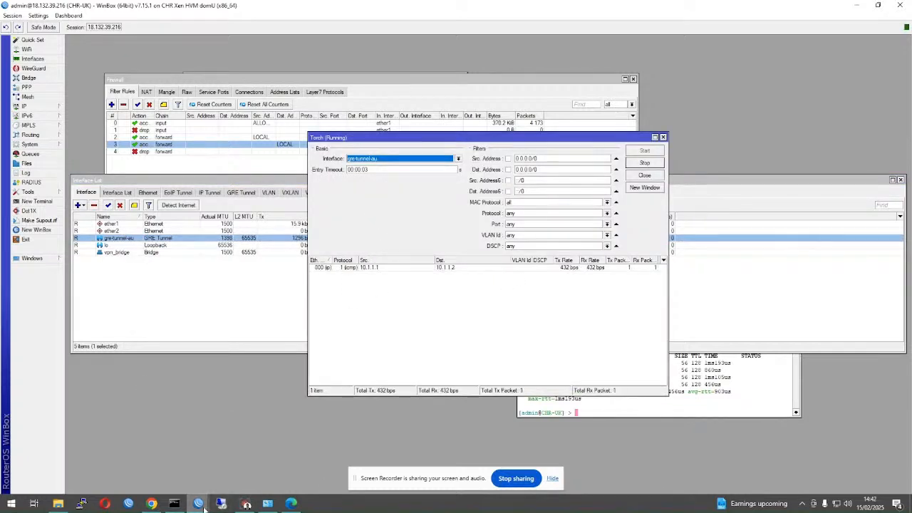
- Raise Command Prompt, move it higher, and recall the earlier ping to 172.31.26.74
click(175, 503)
drag(377, 235, 632, 239)
key(Up)
- Ping 172.31.26.74 twice (4/4 replies) and trace 172.31.16.74, which stops at 10.1.254.1
key(Return)
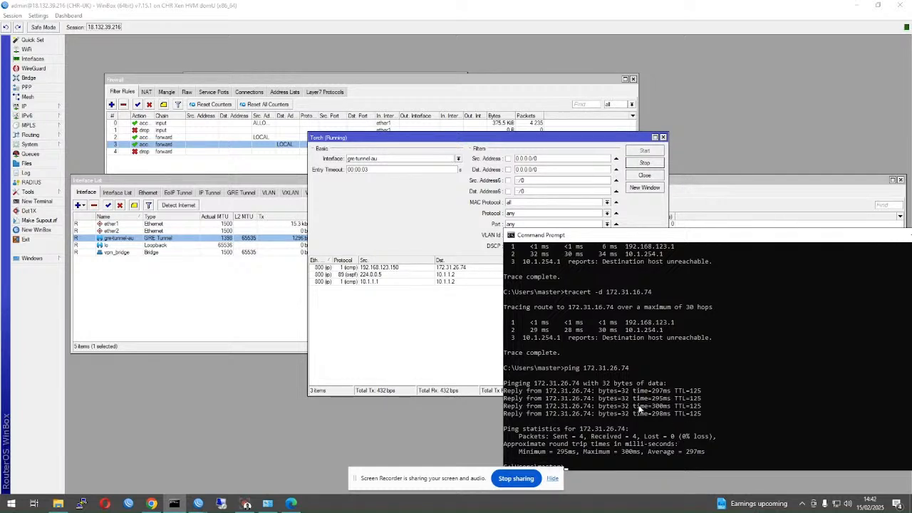
drag(566, 237, 518, 206)
text(ping 172.31.16.9)
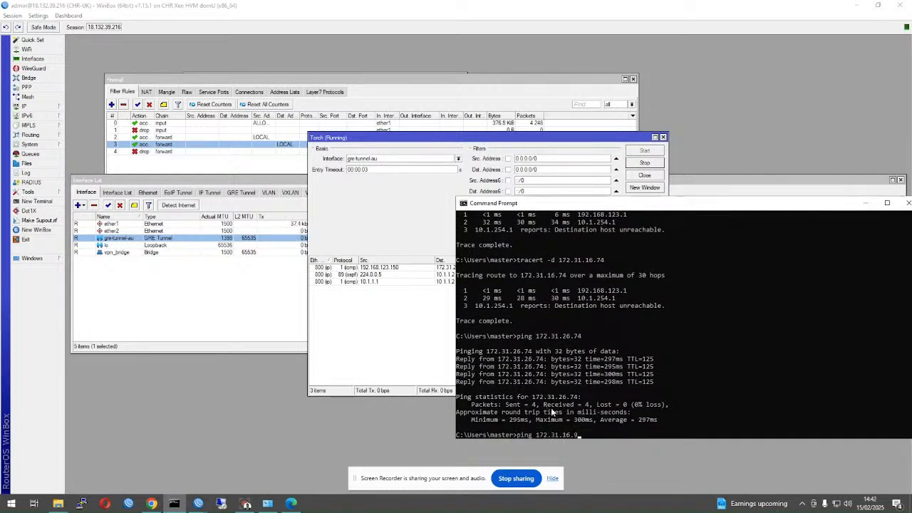
key(Up)
key(Up)
key(Return)
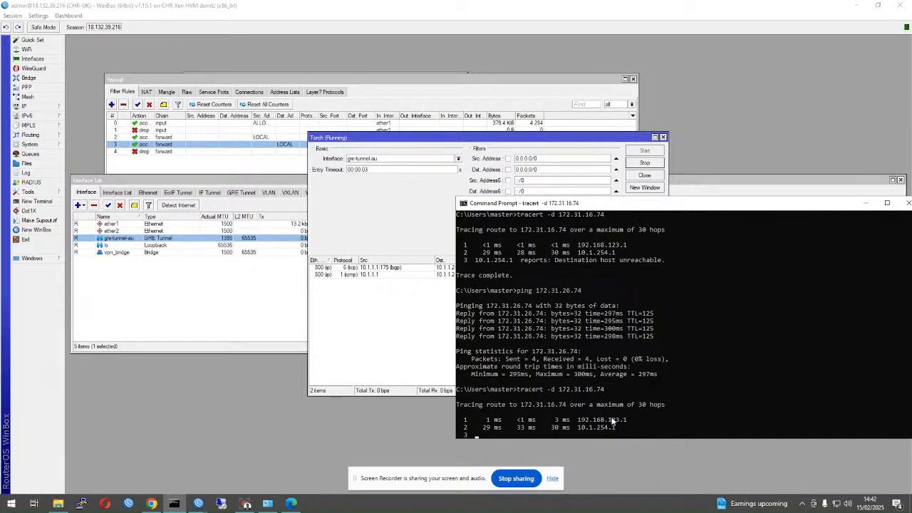
text(ping 172.31.26.74)
key(Return)
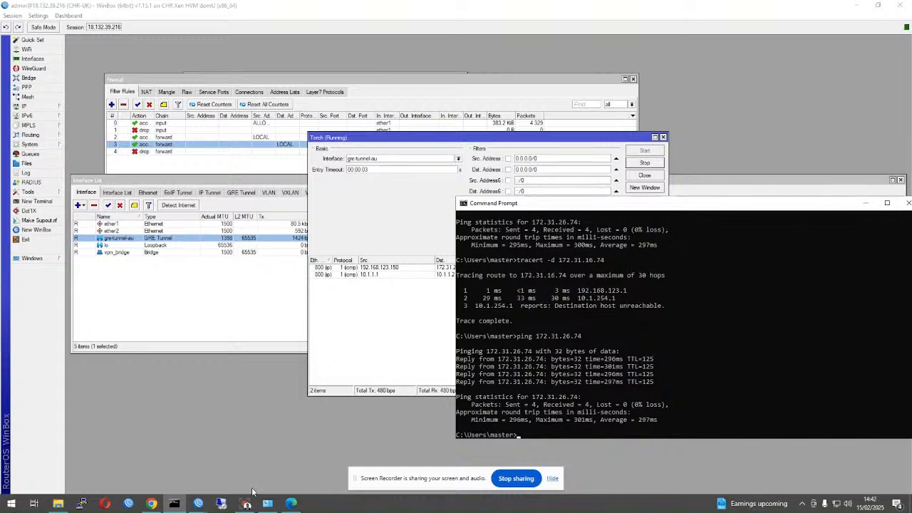
- Start a Remote Desktop connection to 172.31.26.74, dismissing the connection file error
click(222, 504)
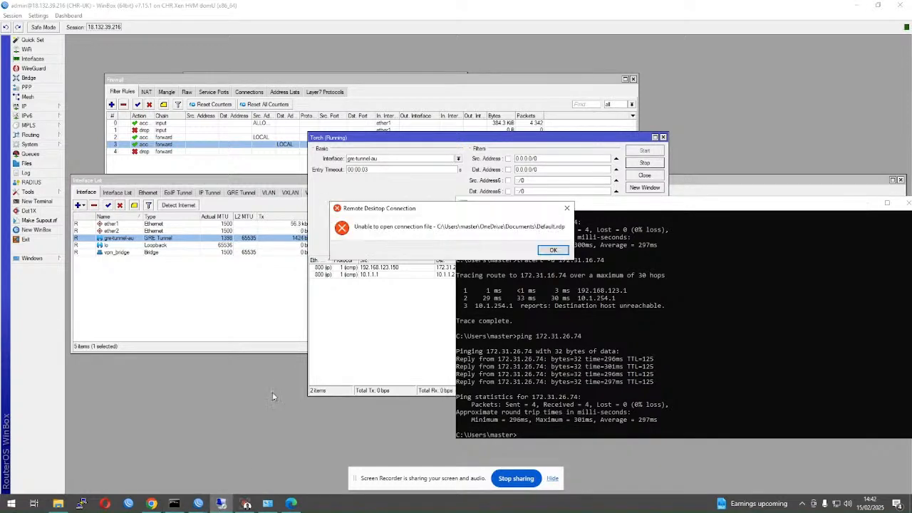
click(552, 251)
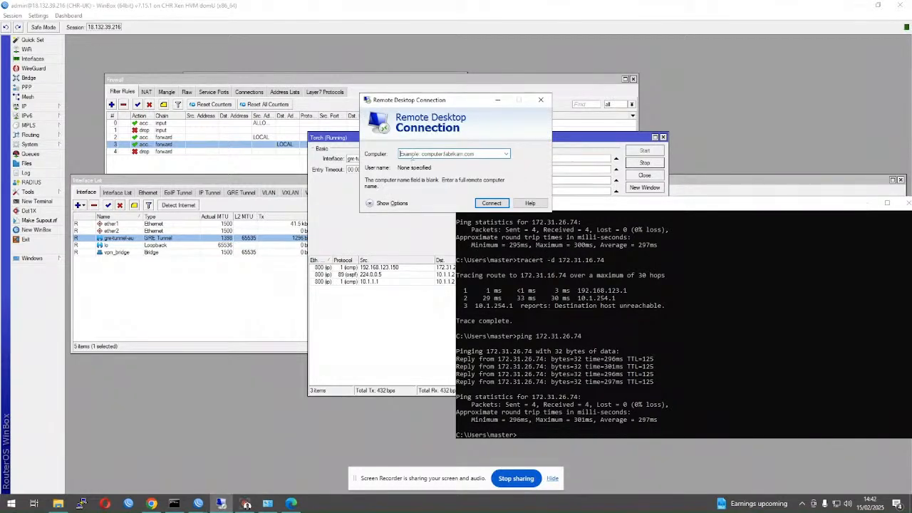
text(172)
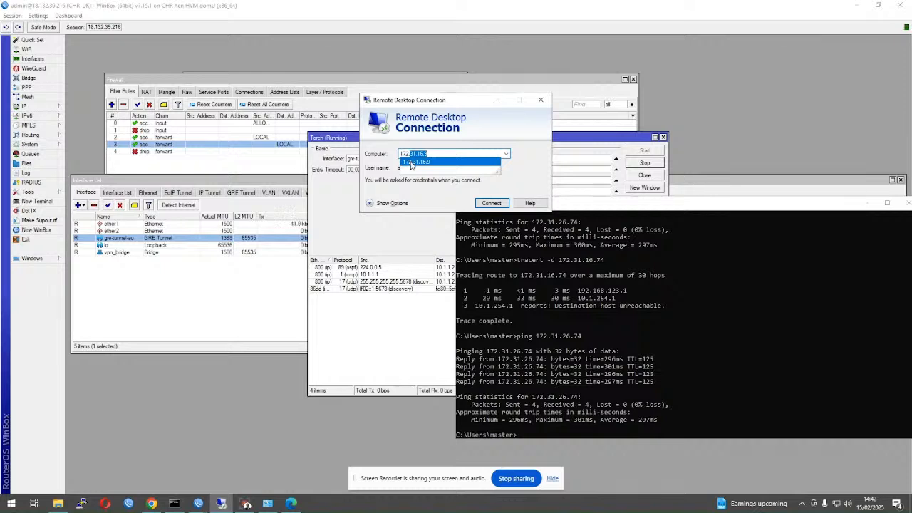
text(.31.26.74)
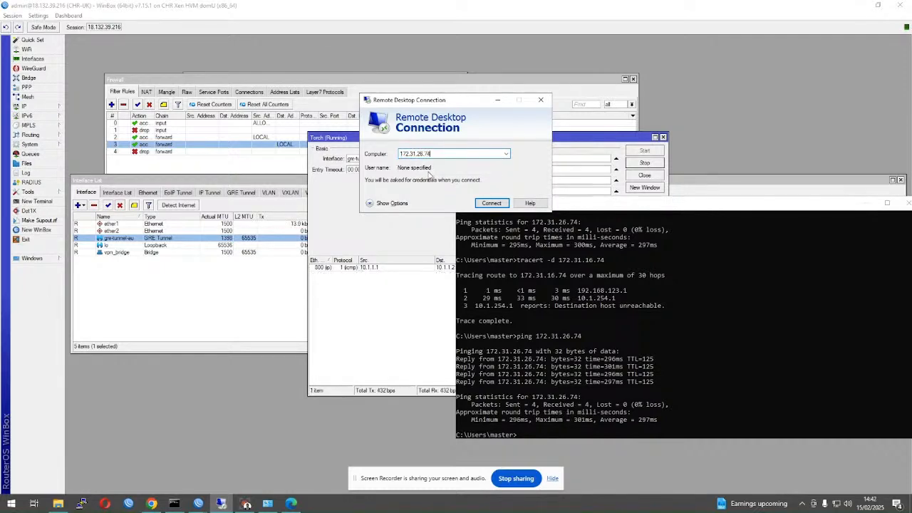
key(Return)
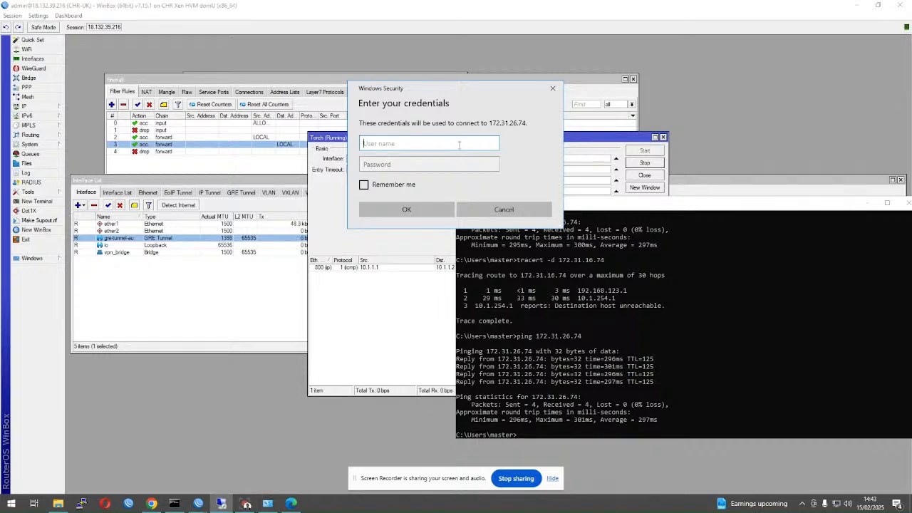
- Sign in as administrator with the account password and accept the certificate warning
text(administrato)
key(BackSpace)
text(or)
key(Tab)
key(ctrl+v)
key(Return)
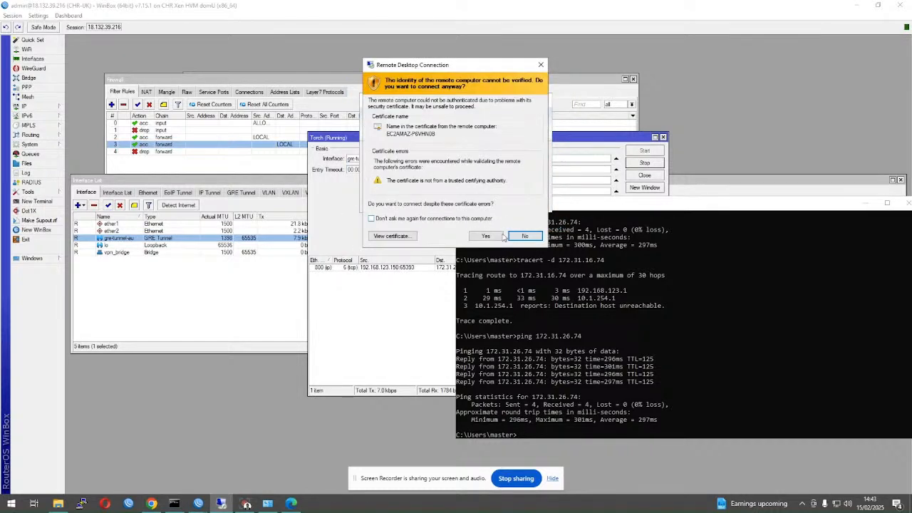
click(486, 236)
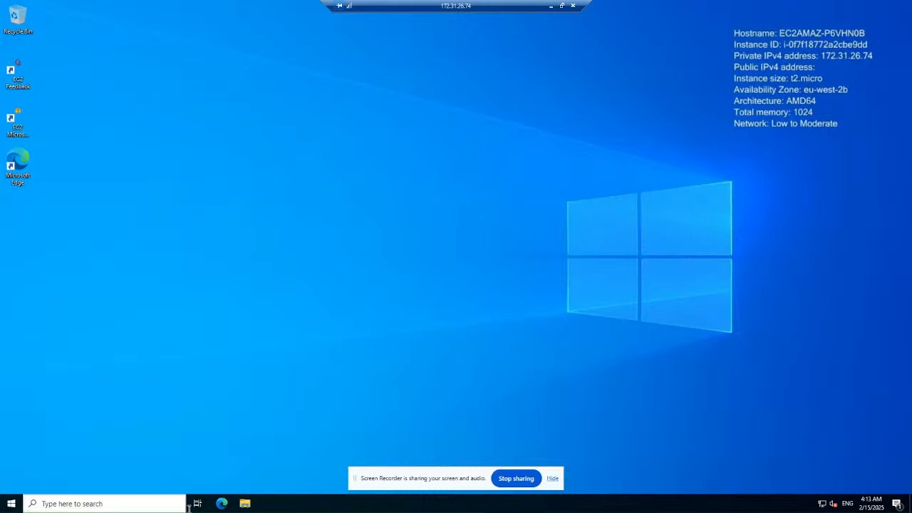
- Open Command Prompt on the remote server through the Start menu search for cmd
click(6, 504)
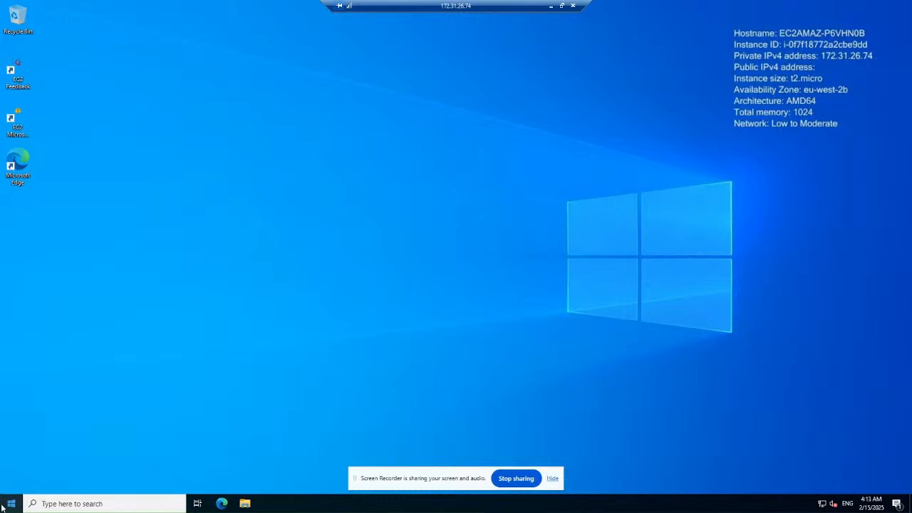
click(10, 506)
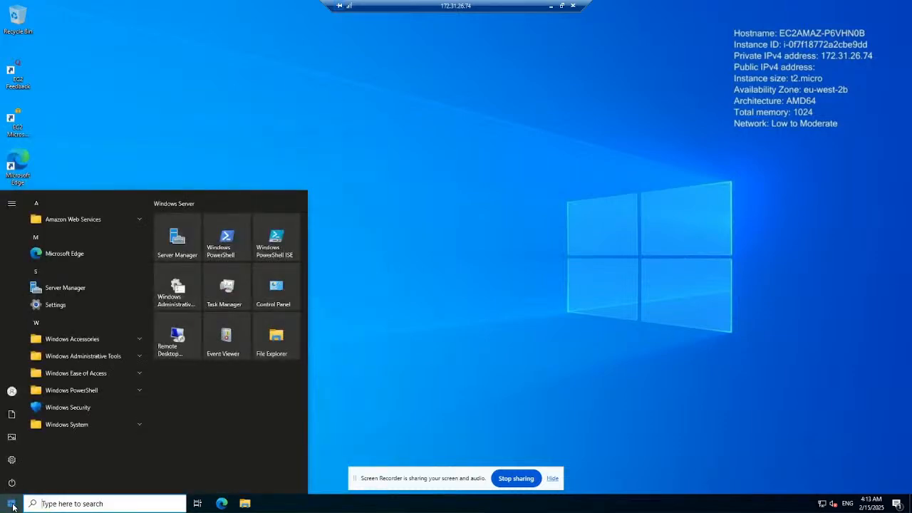
click(13, 507)
click(13, 506)
text(cmd)
key(Return)
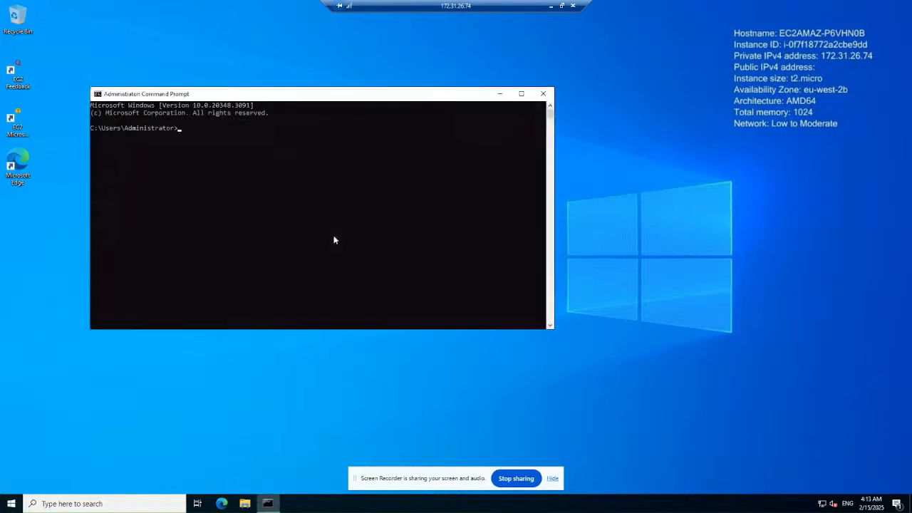
- Ping 192.168.123.150 from the remote server, then enter tracert -d toward 192.168.123.150
text(ping 192.168.123.)
click(562, 6)
drag(193, 7, 624, 79)
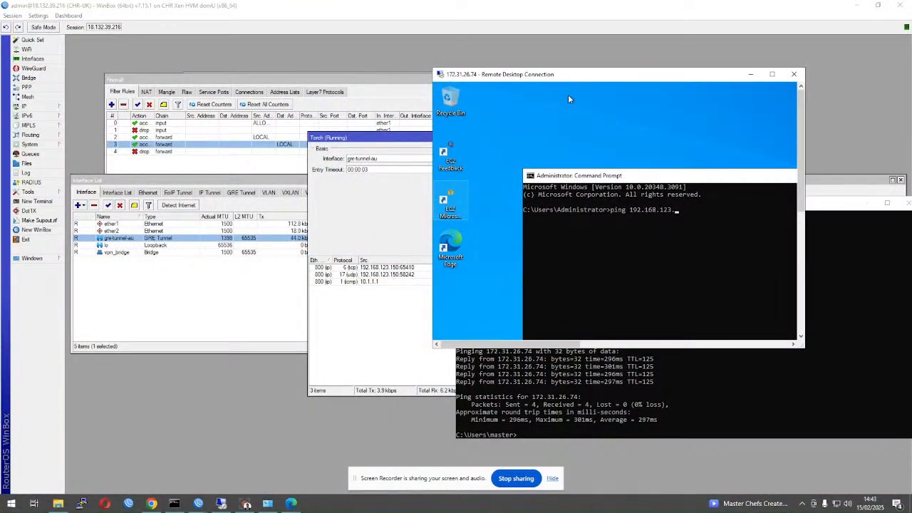
double_click(565, 74)
text(1)
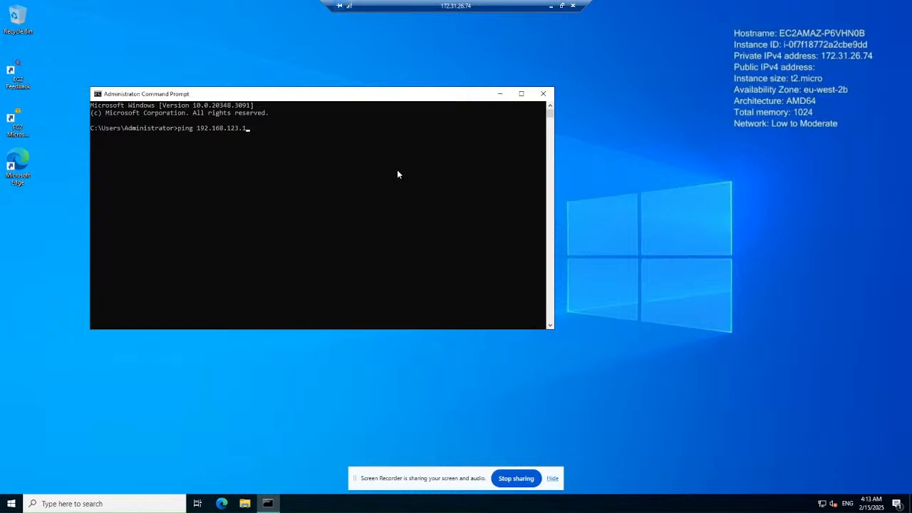
text(50)
key(Return)
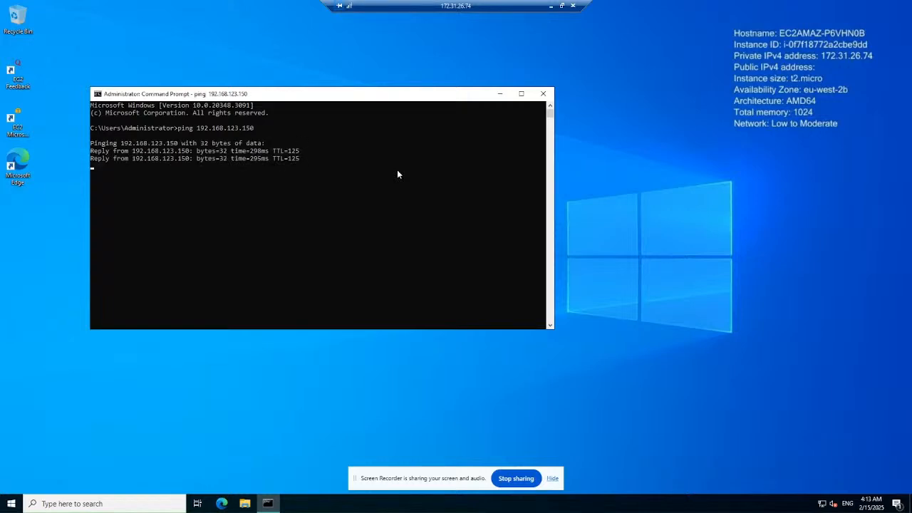
key(ctrl+c)
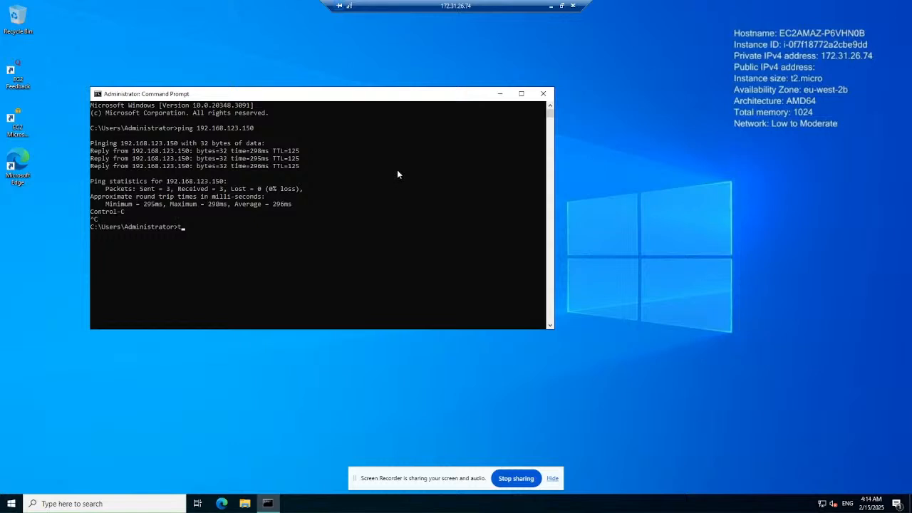
key(BackSpace)
key(BackSpace)
key(BackSpace)
text(tracero)
text( -d 192.168.123.150)
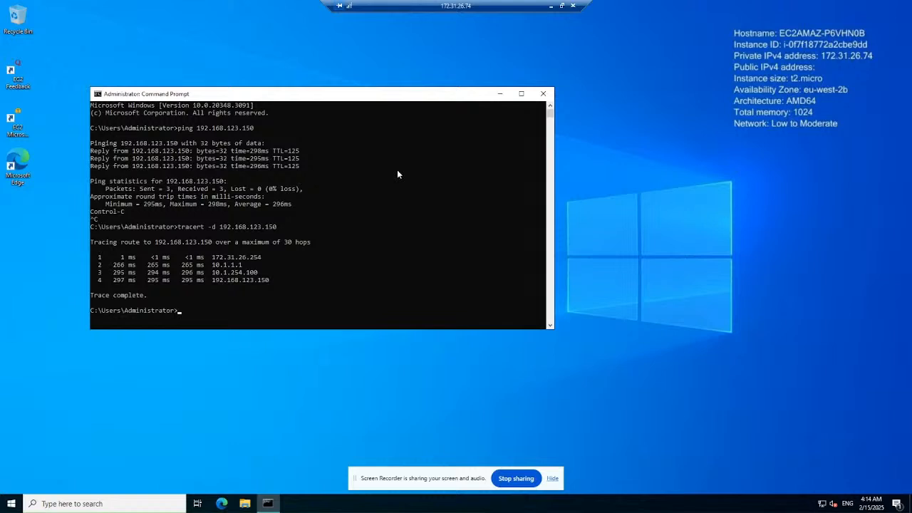
click(4, 505)
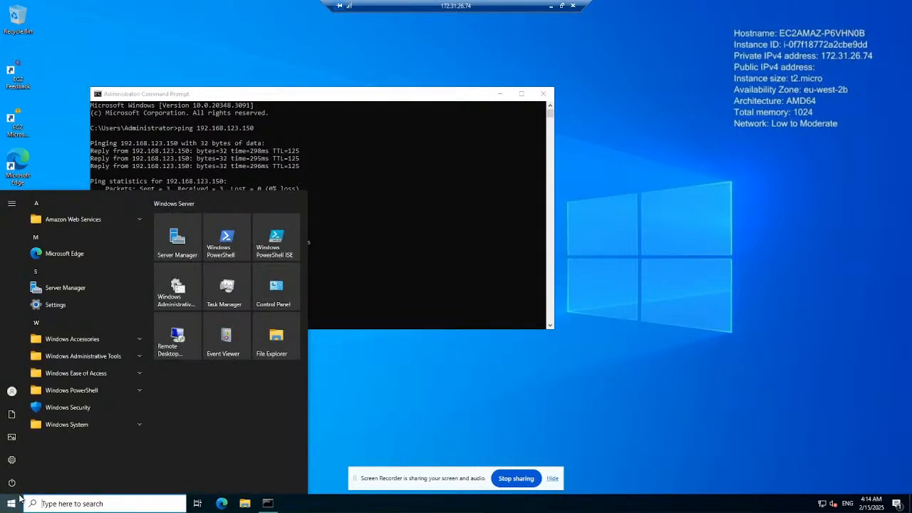
text(firewall.cpl)
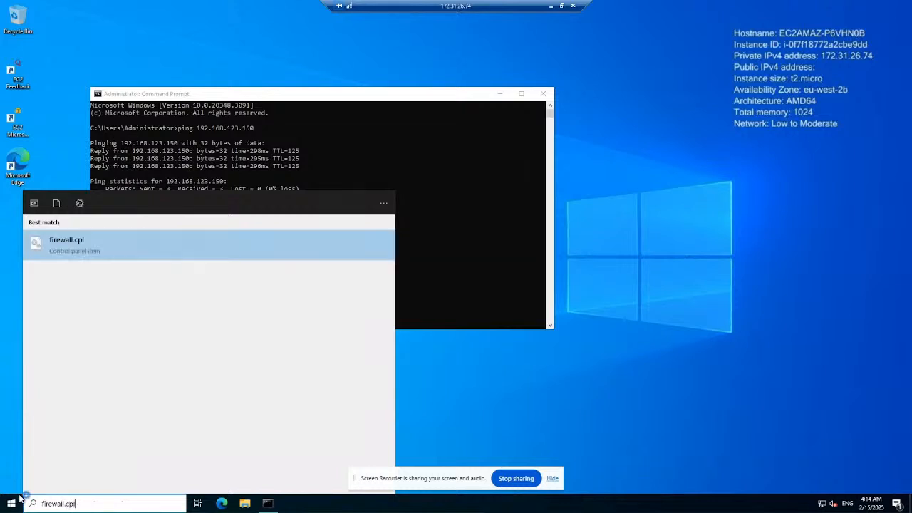
key(Return)
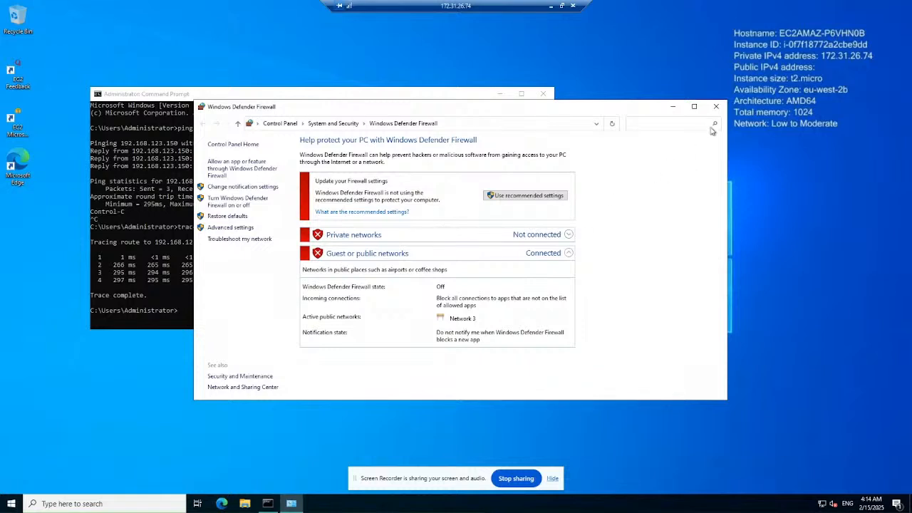
click(716, 107)
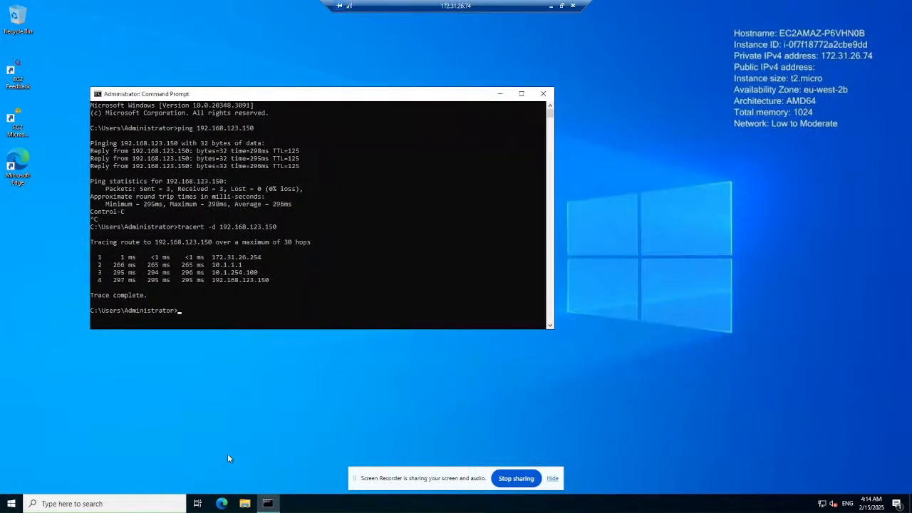
- Locally rerun ping 172.31.26.74 and tracert -d 172.31.16.74, then shift Torch left
click(551, 9)
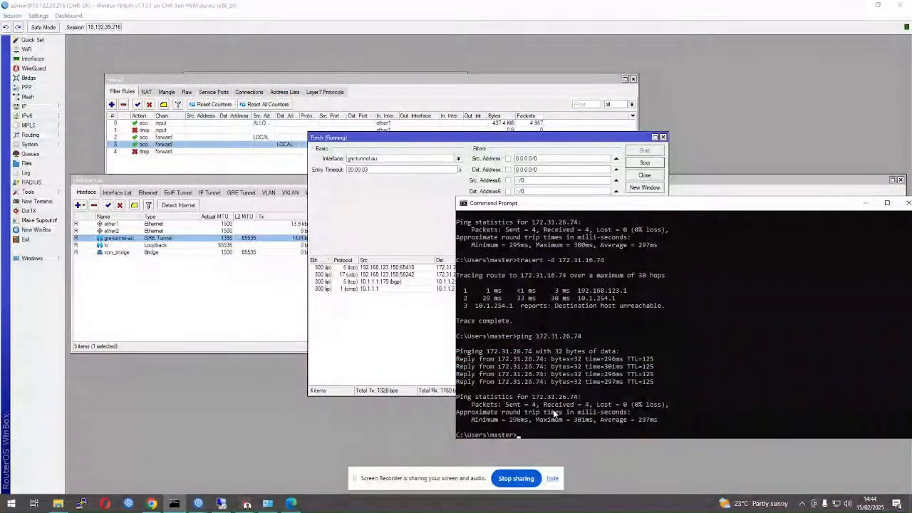
key(Up)
key(Return)
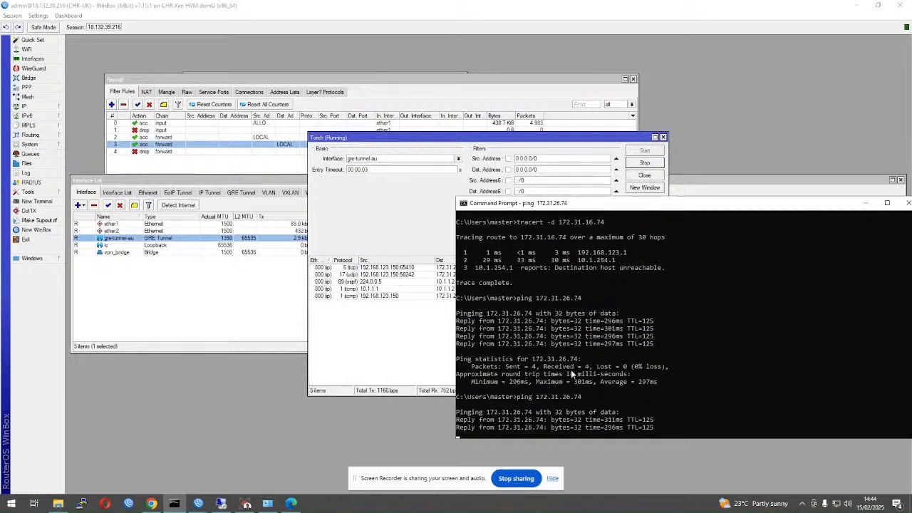
key(ctrl+c)
key(Up)
key(Up)
key(Up)
key(Return)
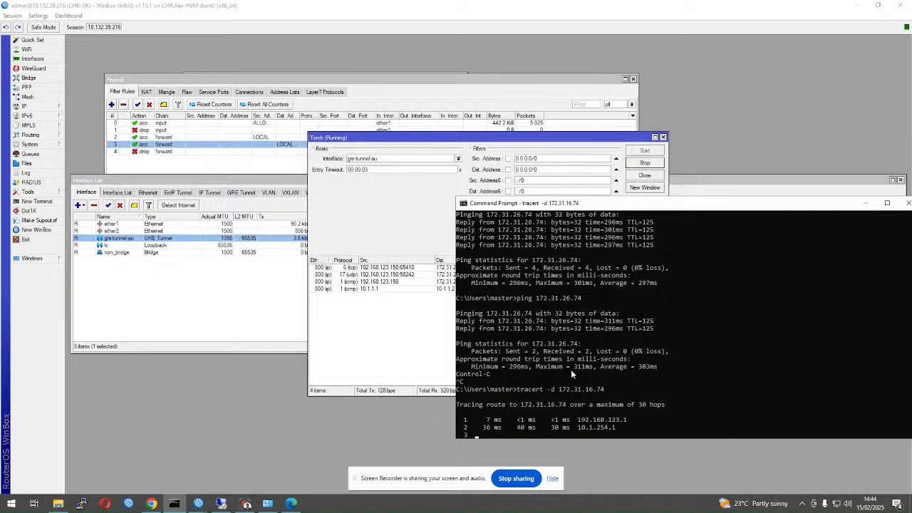
drag(363, 142, 227, 141)
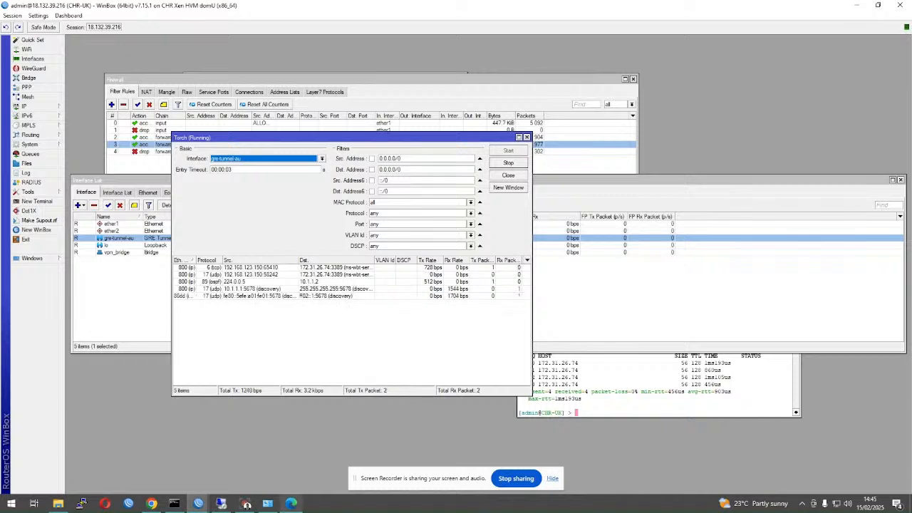
- Lay out the Interface List and Firewall windows unobscured, then check the remote Command Prompt
click(647, 330)
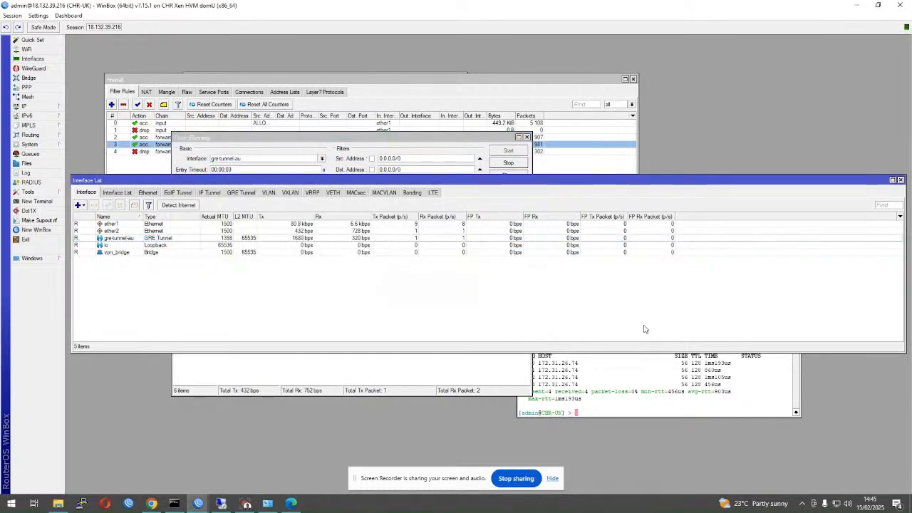
drag(123, 181, 147, 279)
click(153, 161)
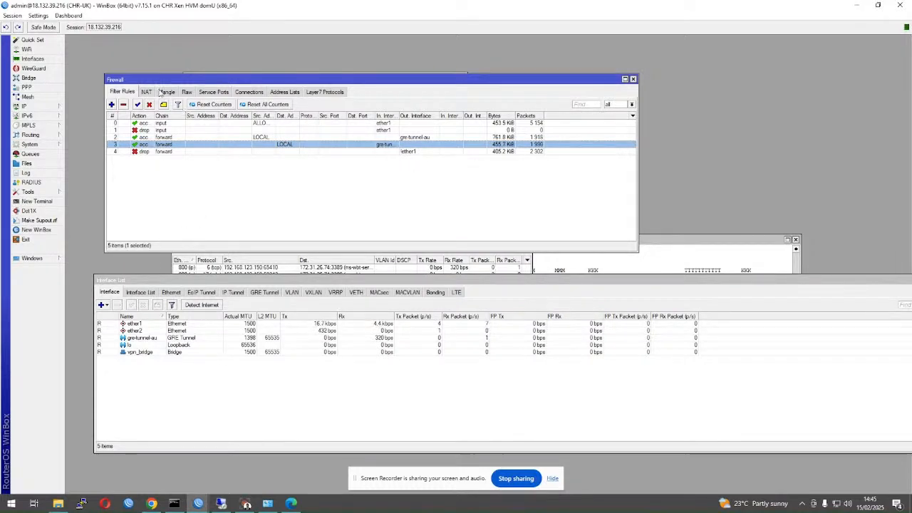
mouse_move(199, 504)
click(277, 435)
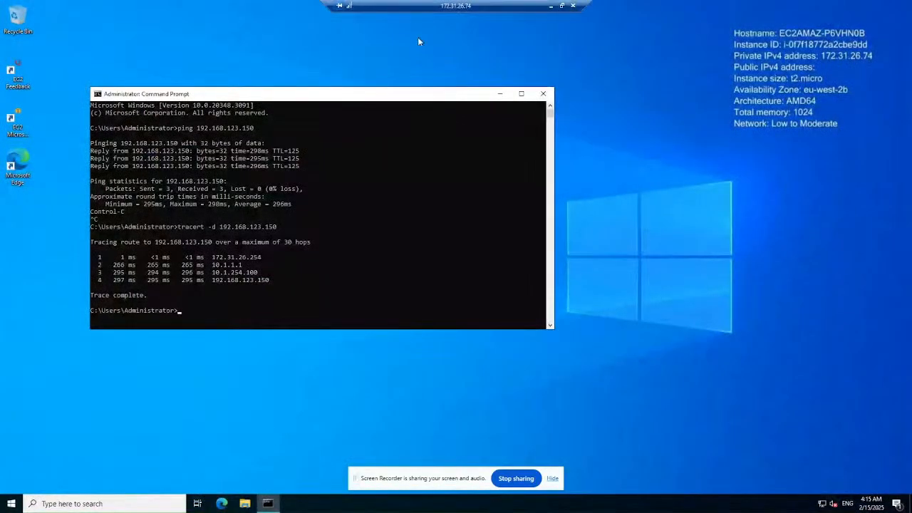
click(550, 5)
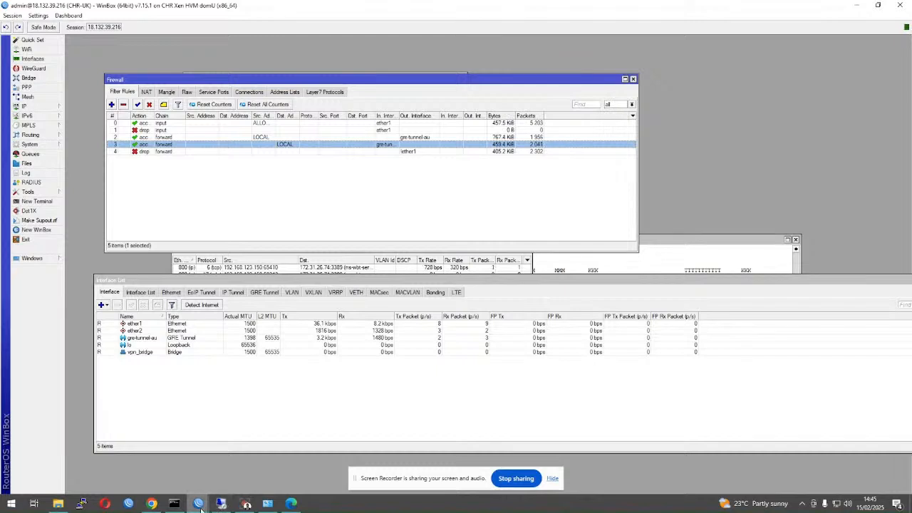
- Rerun the local ping to 172.31.26.74 (4/4 replies) and minimize the router windows
mouse_move(177, 503)
click(183, 481)
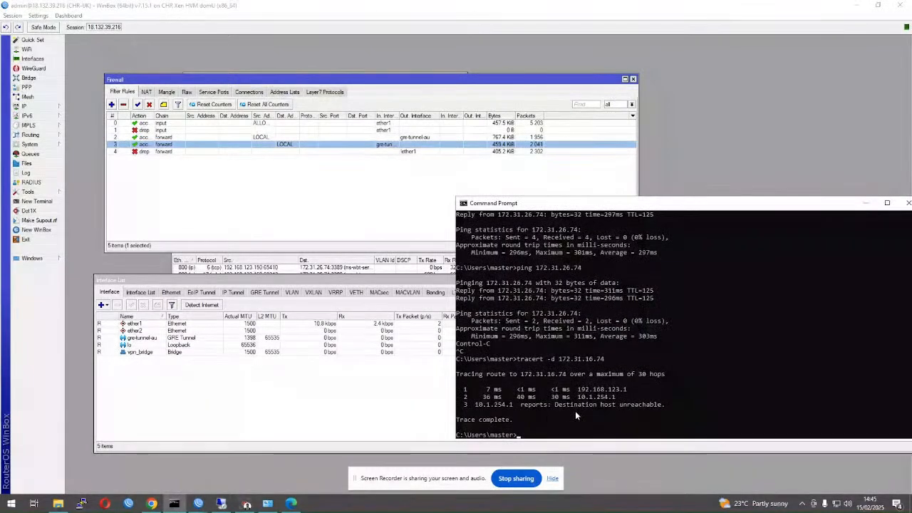
key(Up)
key(Up)
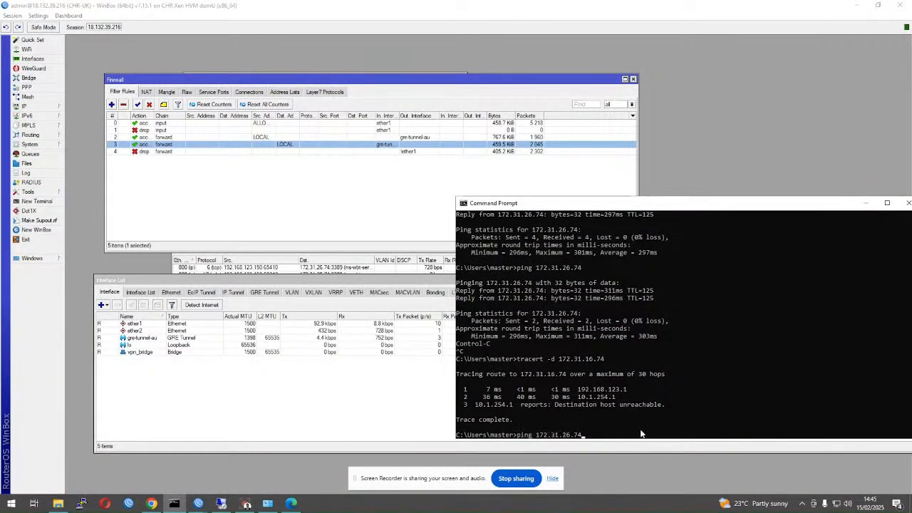
key(Return)
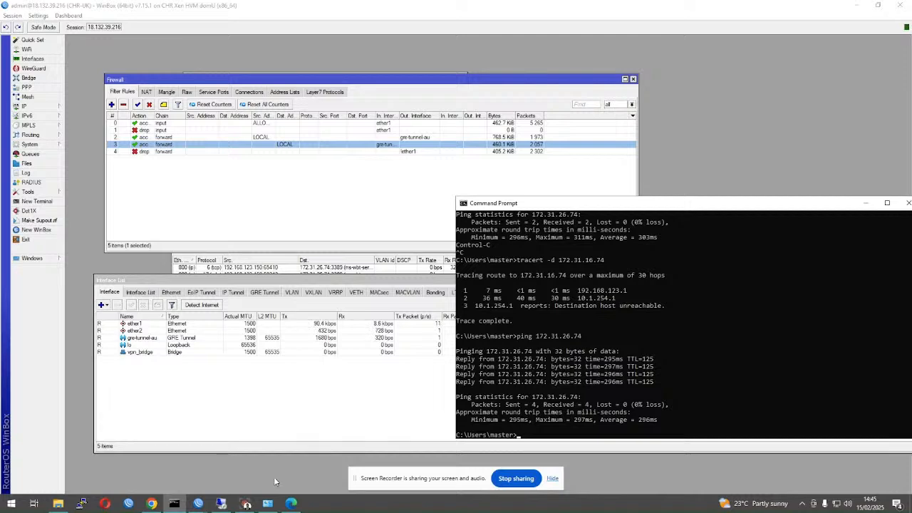
click(852, 7)
click(852, 7)
- Minimize the remaining windows, including the browser and the Documents folder
click(852, 8)
click(850, 8)
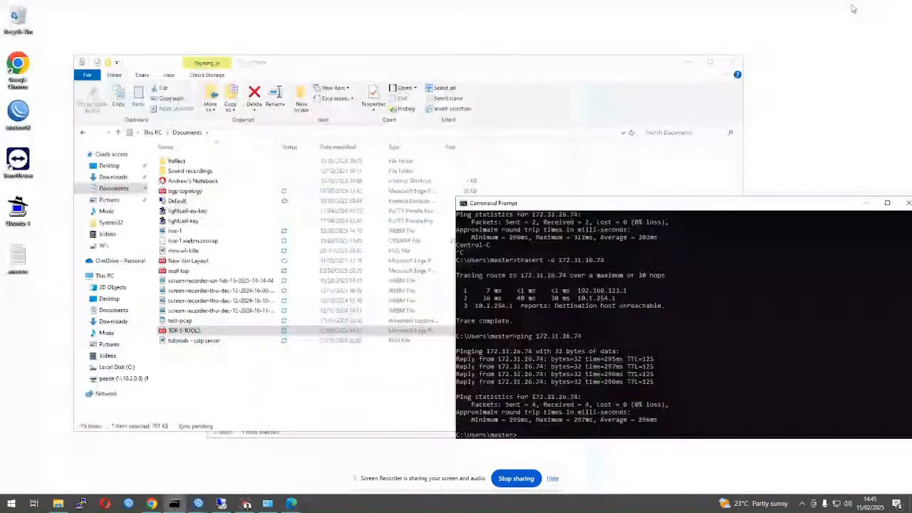
click(687, 63)
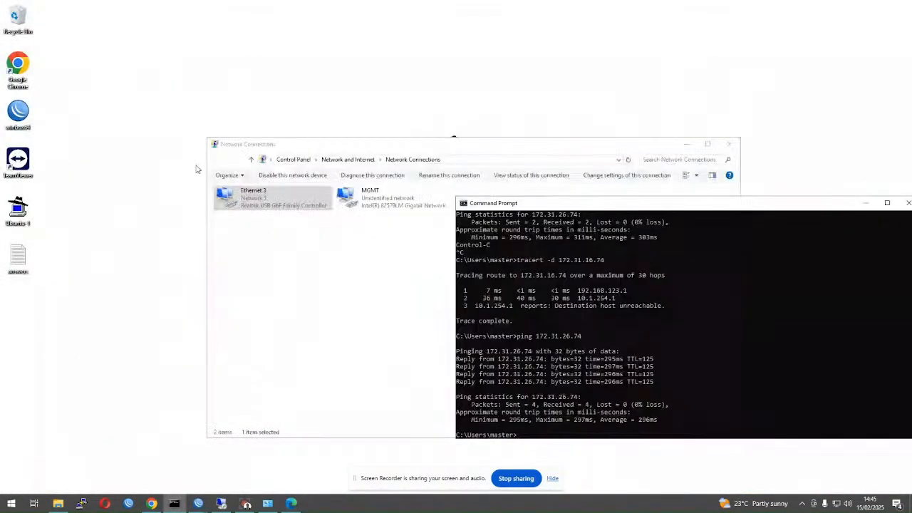
- Open the desktop answers file, read its six network faults, and close Notepad
double_click(13, 256)
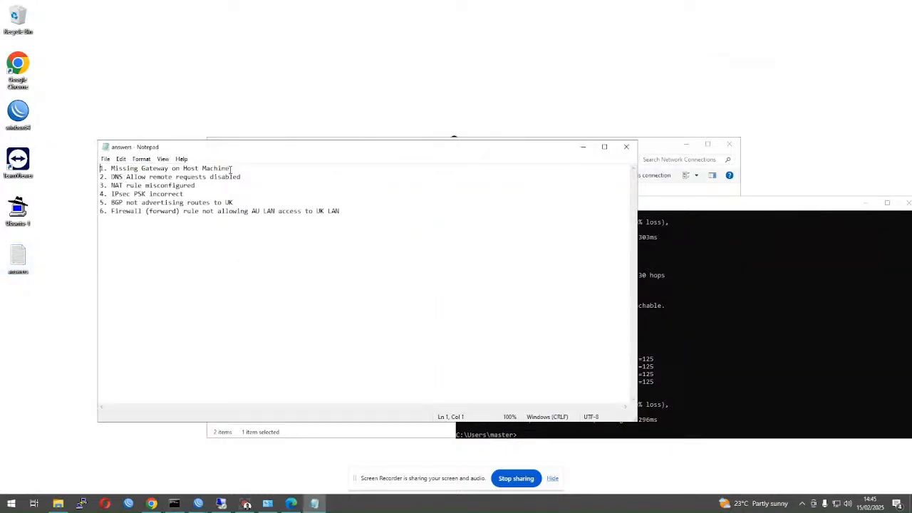
drag(231, 168, 101, 169)
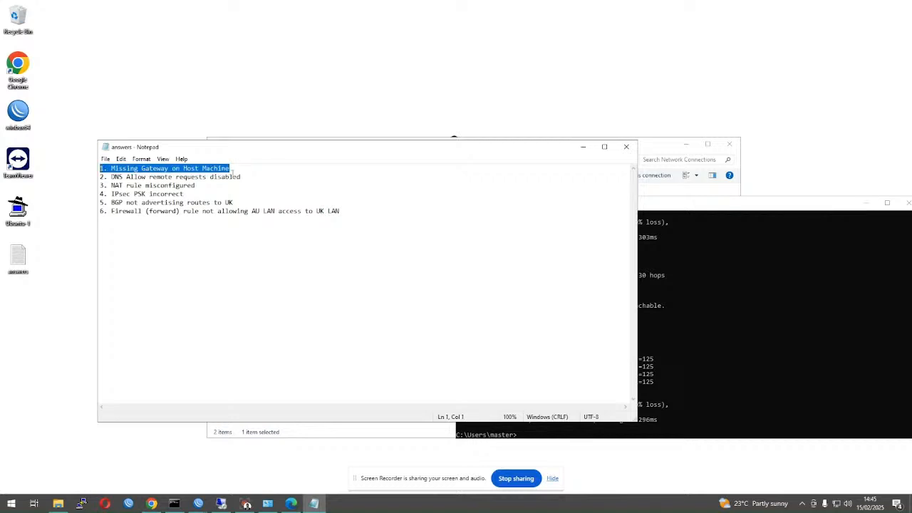
click(233, 175)
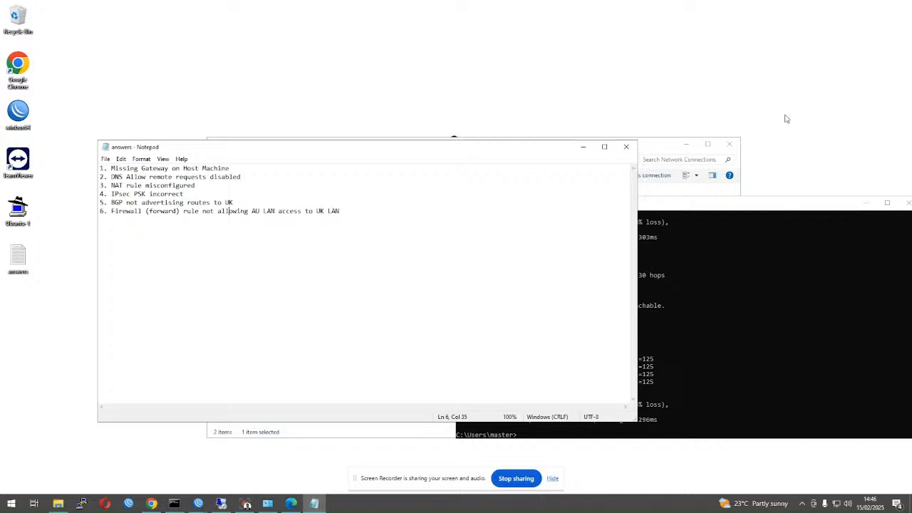
click(626, 147)
- On CHR-UK, show the NAT rules and disable the ether2 srcnat masquerade rule
mouse_move(198, 506)
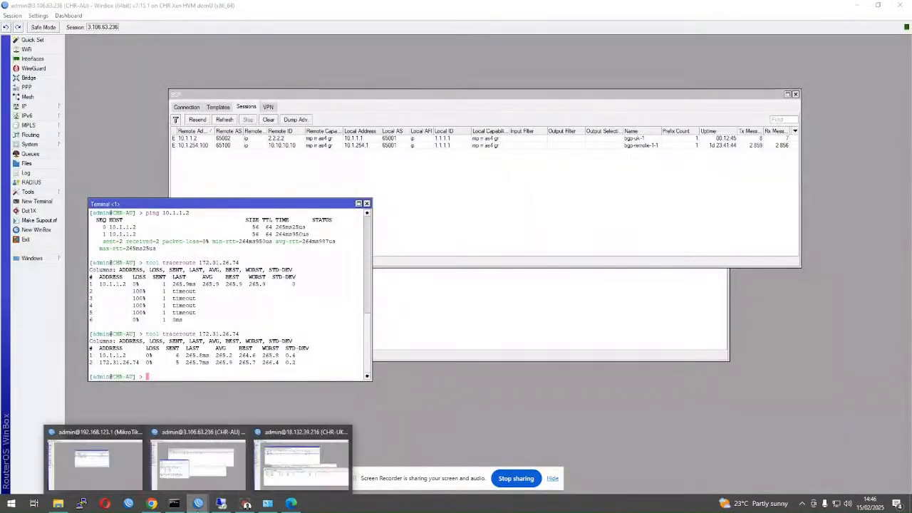
click(300, 463)
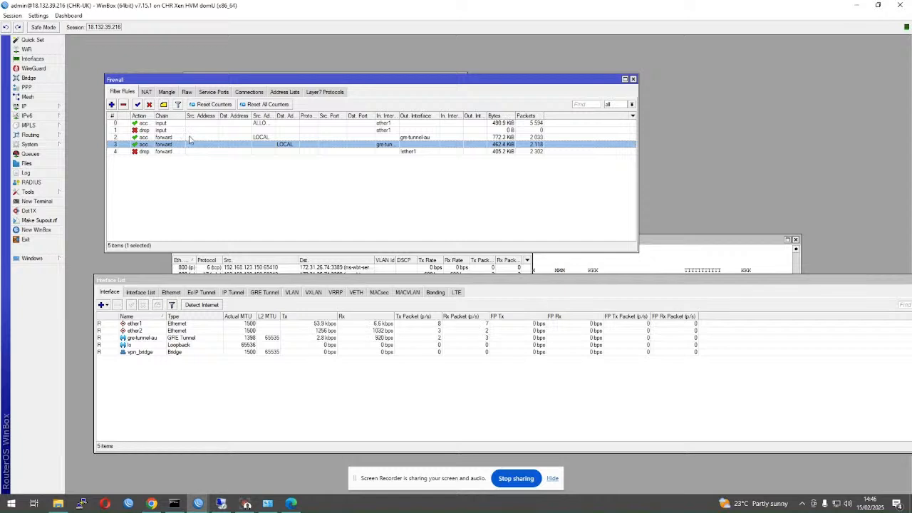
click(147, 93)
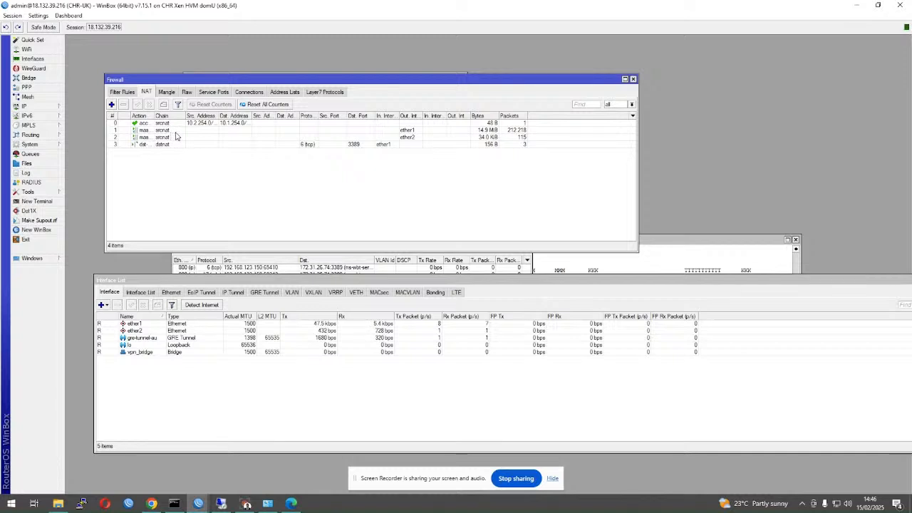
click(206, 123)
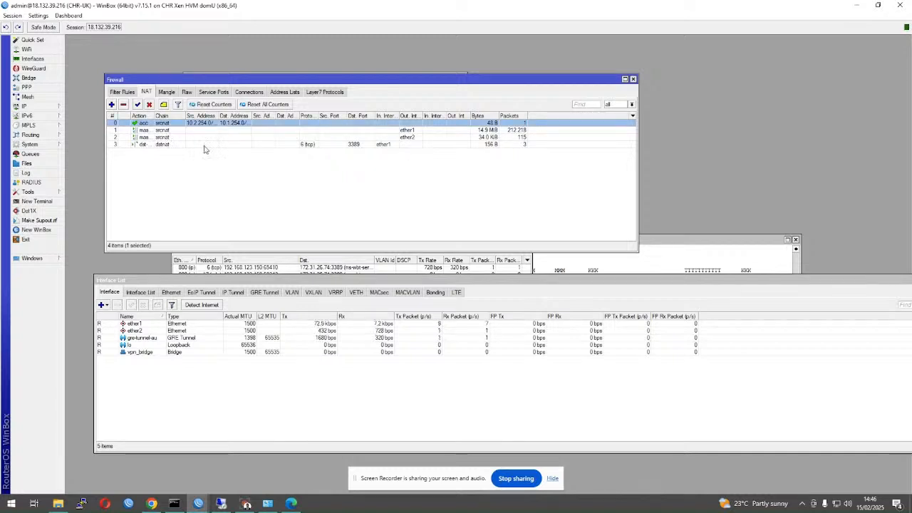
click(378, 146)
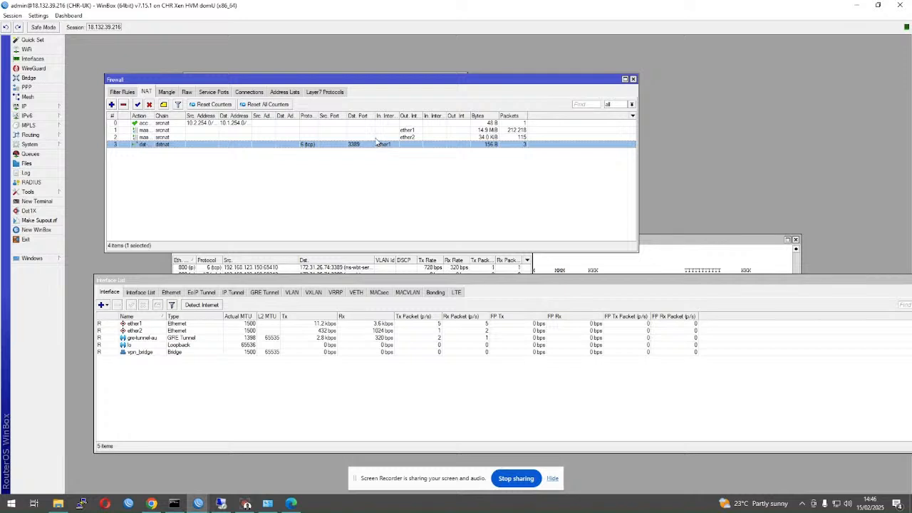
click(376, 138)
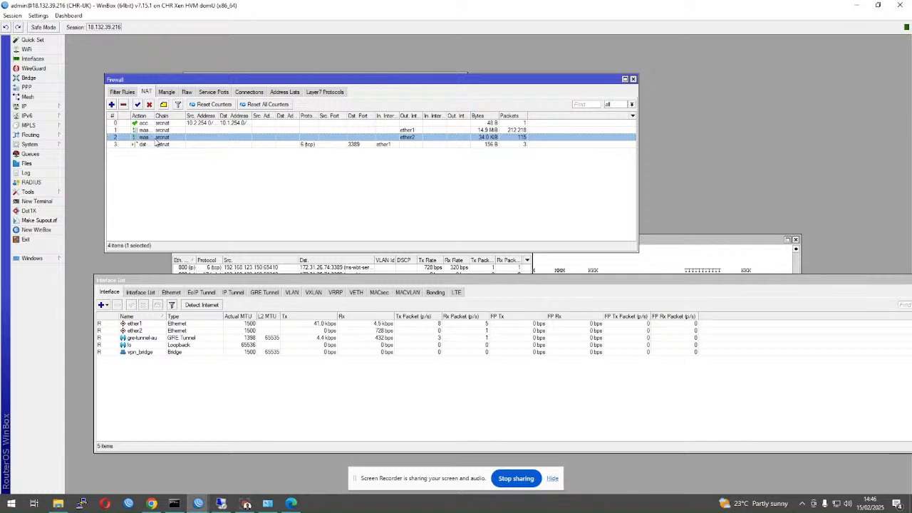
click(149, 104)
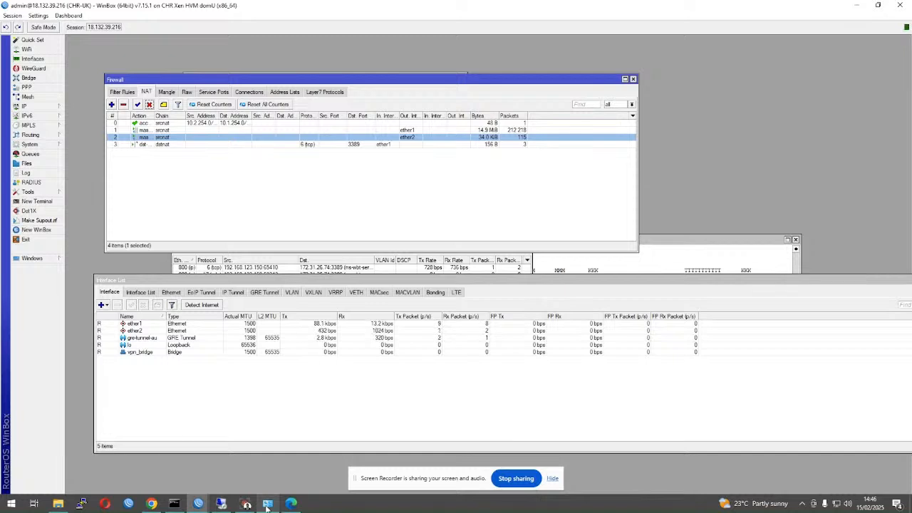
- Run tracert -d 172.31.16.74, which reaches 10.1.254.1 then reports destination host unreachable
click(174, 502)
text(ping 172.31.16.9)
key(Up)
key(Up)
key(Down)
key(Down)
key(Down)
key(Up)
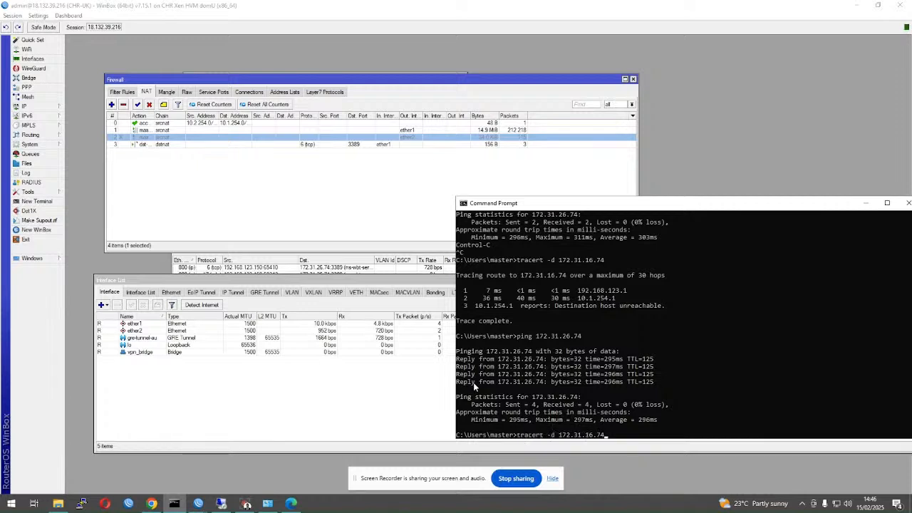
key(Return)
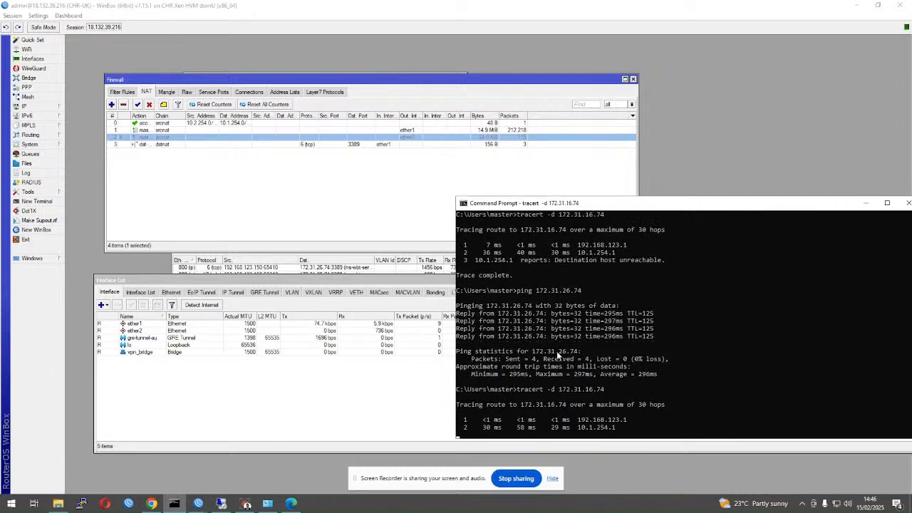
click(245, 504)
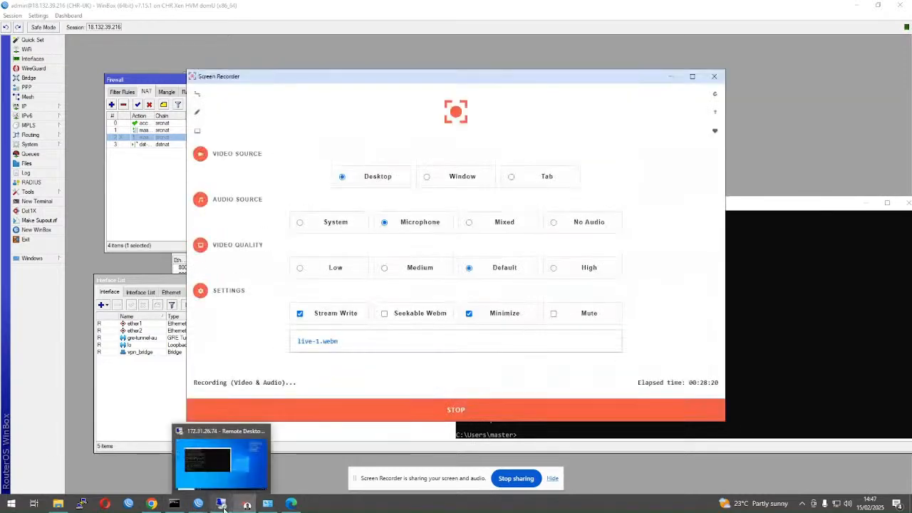
click(223, 503)
click(268, 297)
key(Return)
key(Return)
key(Return)
key(Return)
key(Return)
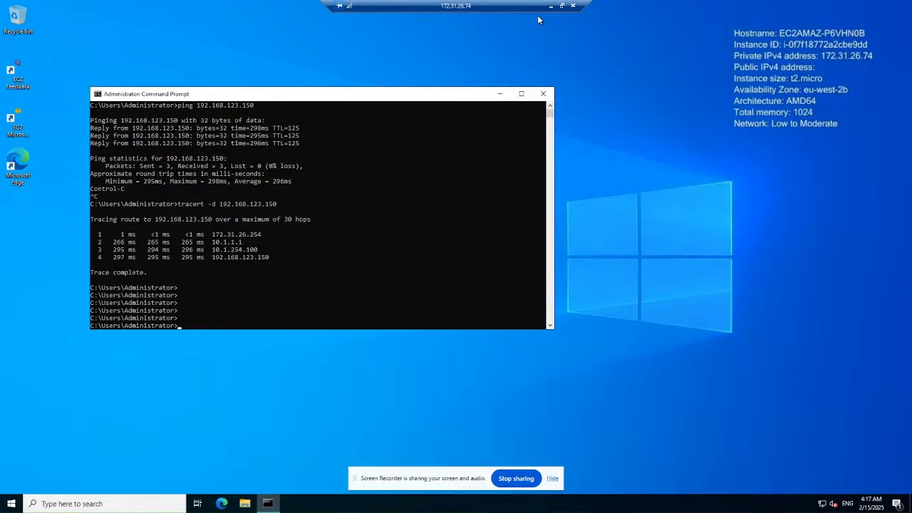
drag(453, 7, 368, 7)
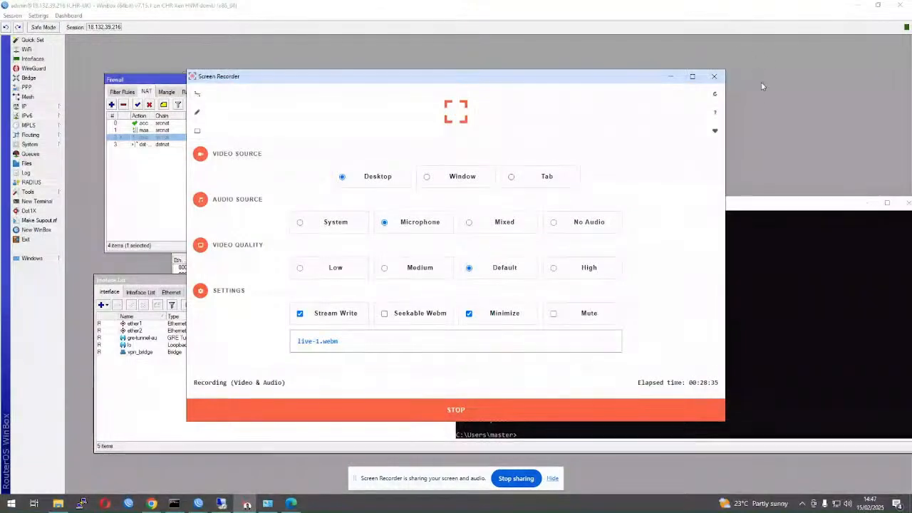
- Disable the UK router's dstnat port 3389 forwarding rule
click(773, 212)
click(738, 178)
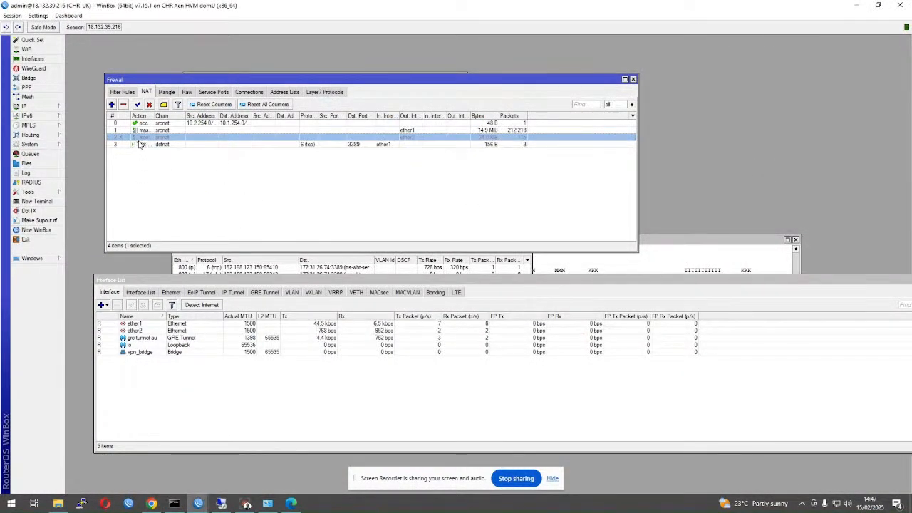
click(187, 145)
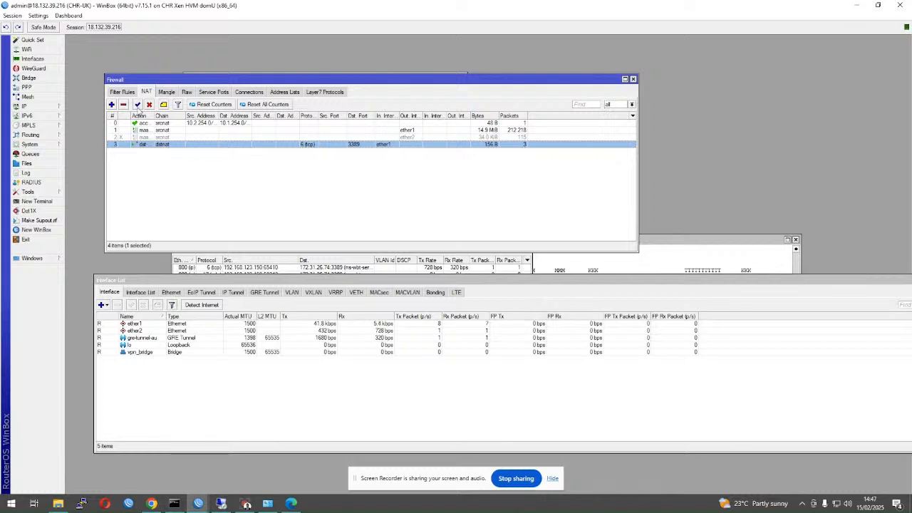
click(149, 105)
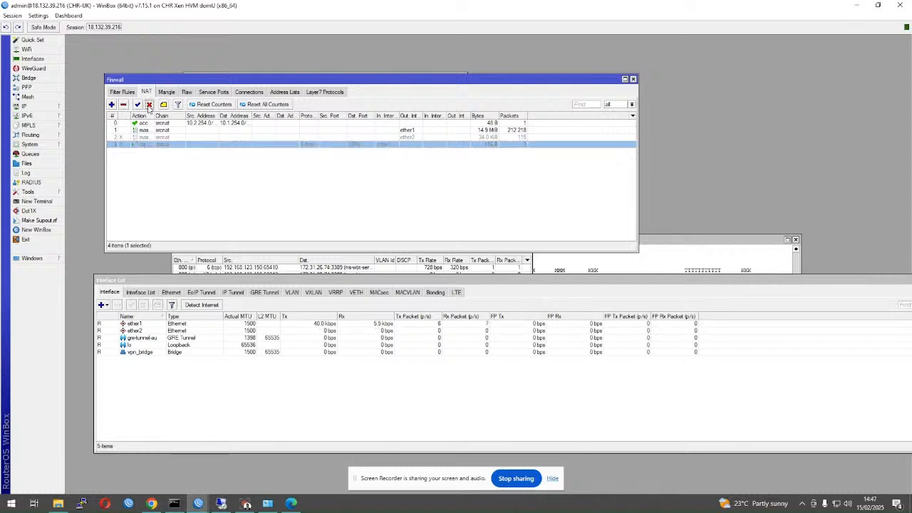
- Check the ether1 masquerade rule and mangle rules, then list the UK router's filter rules
click(233, 132)
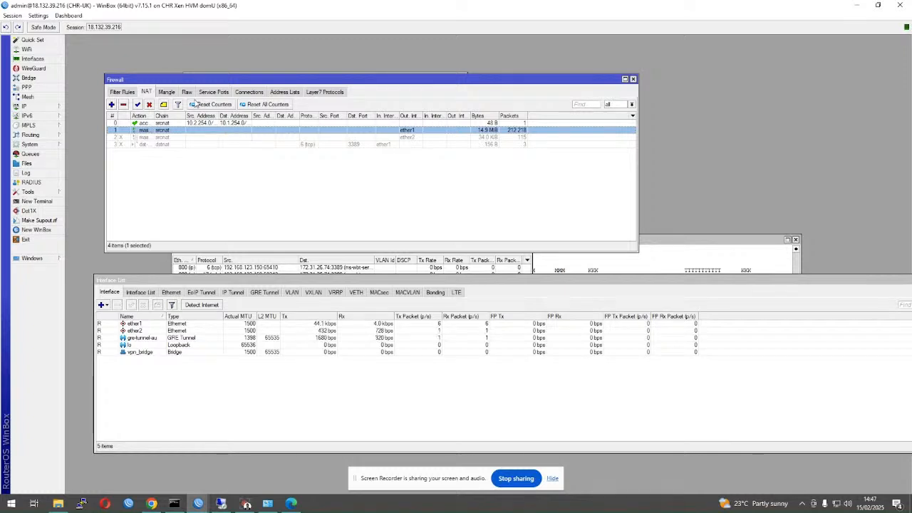
click(167, 92)
click(143, 92)
click(133, 92)
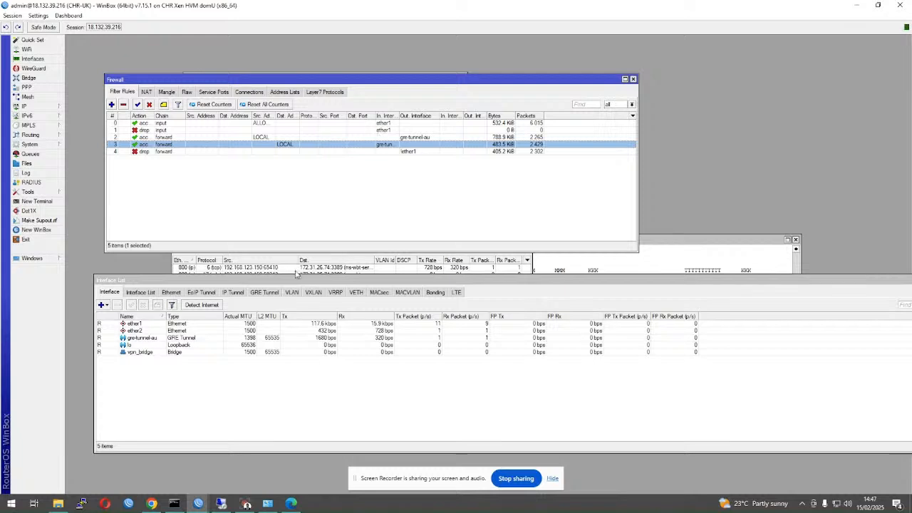
- Open the CHR-AU router's Firewall NAT rule list
mouse_move(198, 503)
click(189, 463)
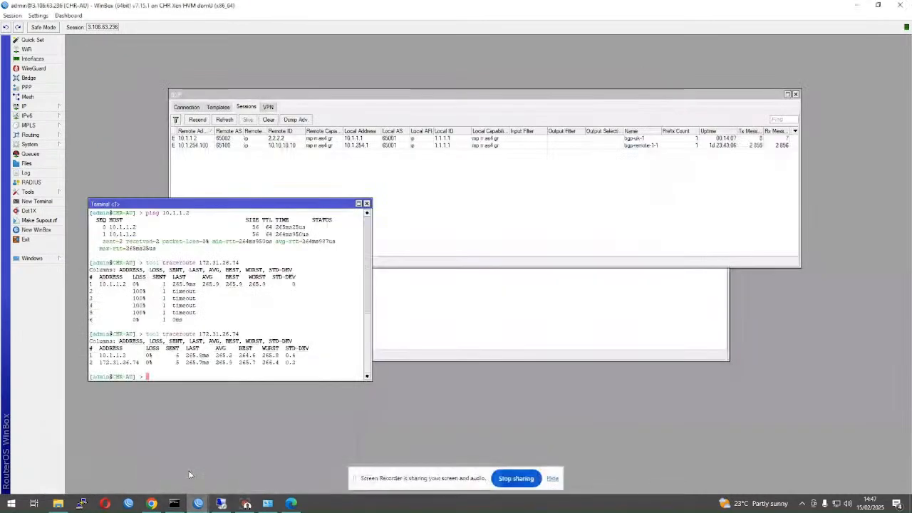
click(27, 106)
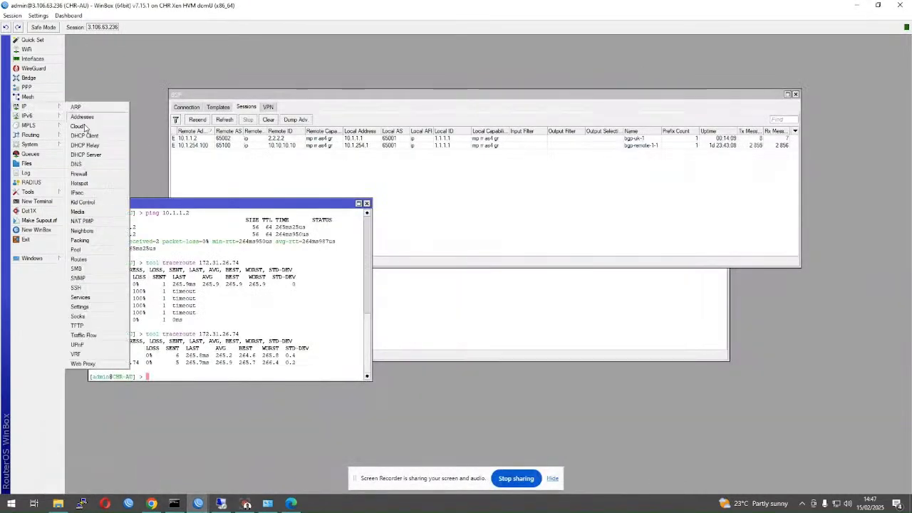
click(78, 173)
click(336, 201)
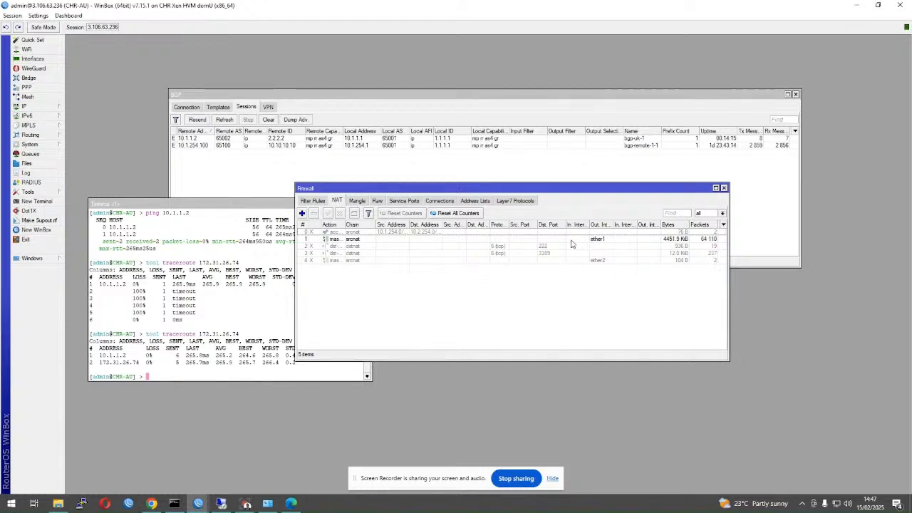
- Inspect the ether1 masquerade and disabled accept rules, then view the two input filter rules
click(310, 240)
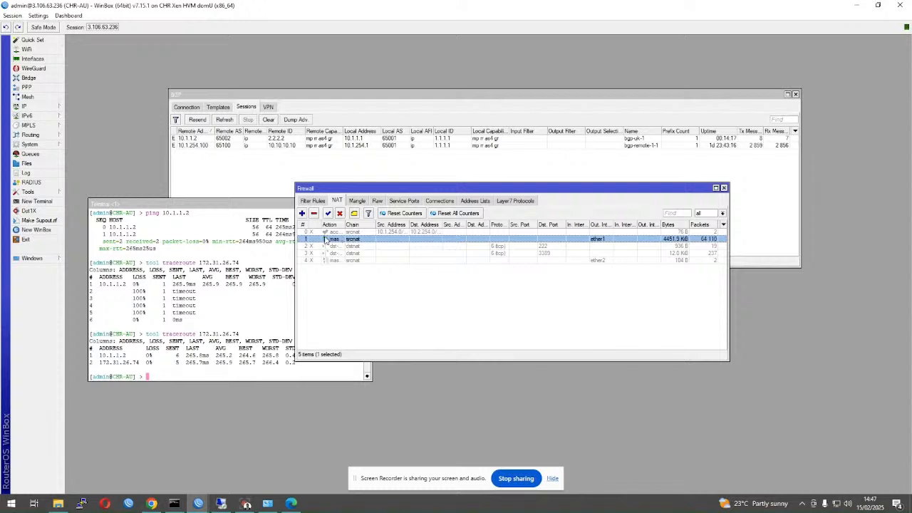
click(333, 232)
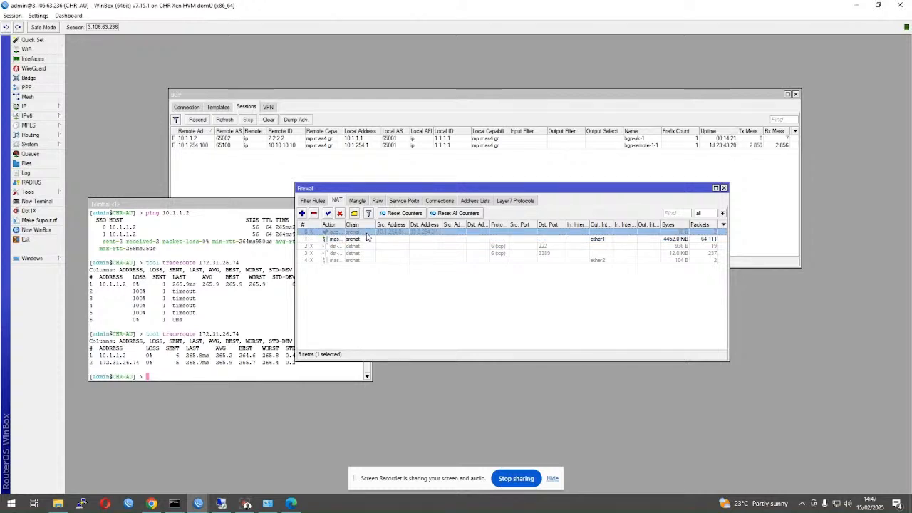
click(314, 202)
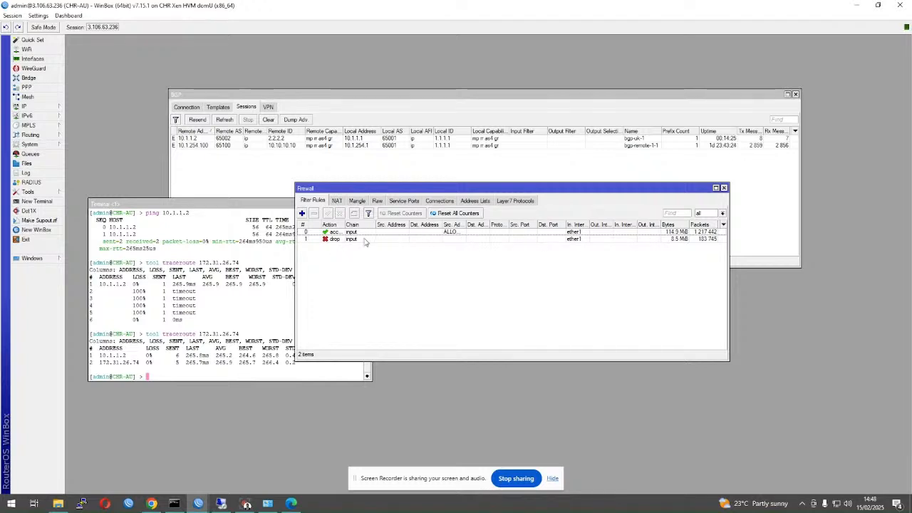
mouse_move(198, 503)
click(114, 471)
- Open the home router's Firewall NAT list and place it over the route list
click(28, 116)
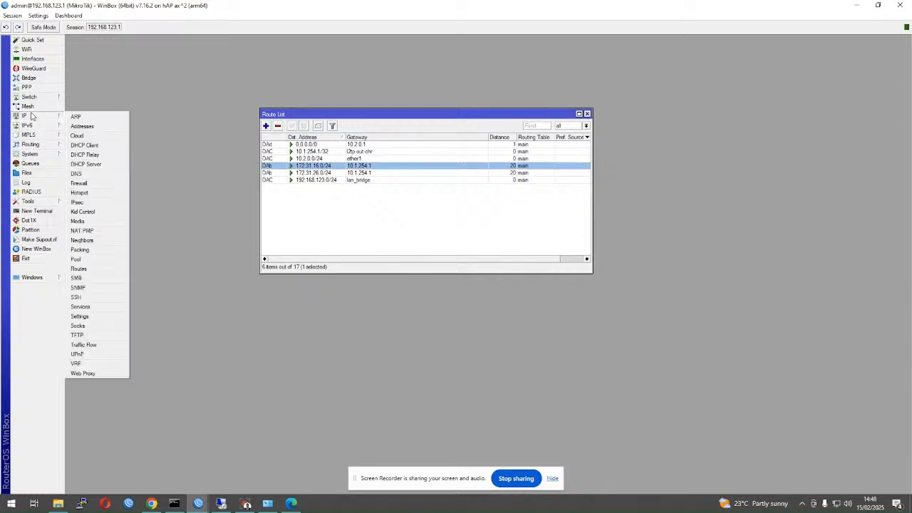
click(100, 185)
click(285, 307)
click(571, 342)
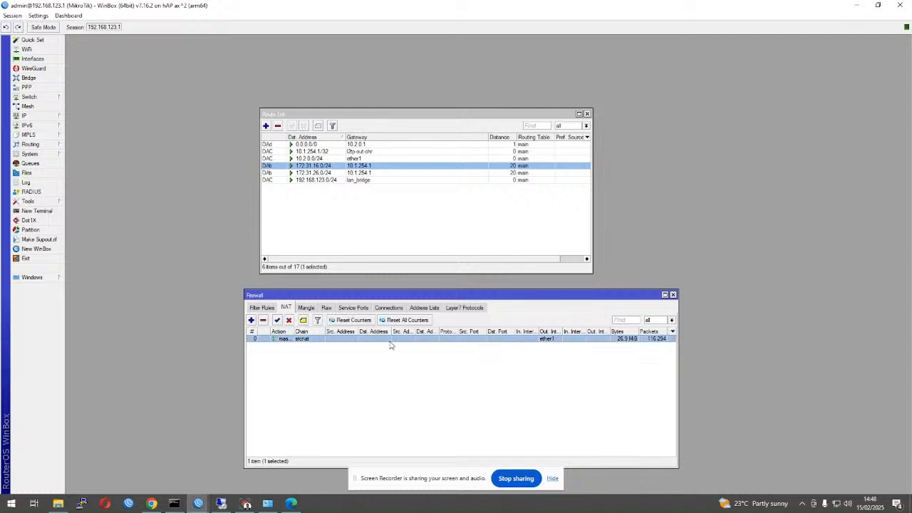
drag(340, 297, 312, 219)
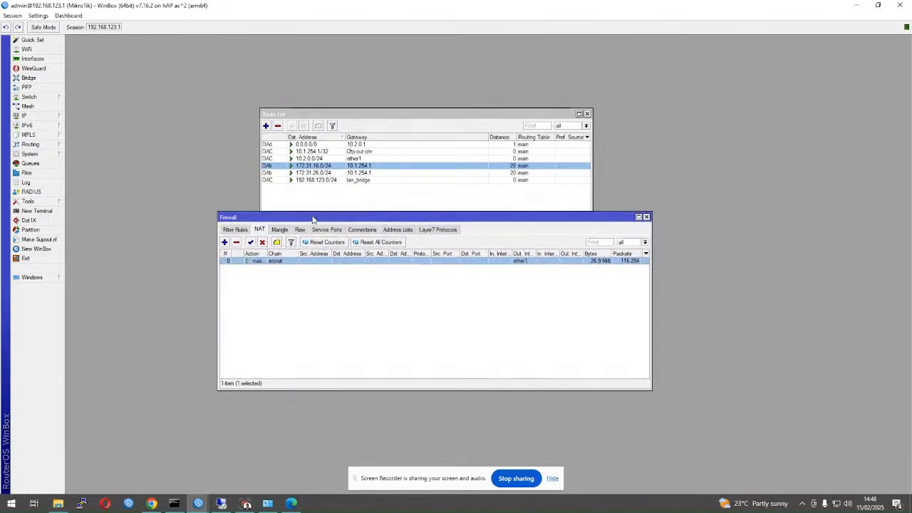
- Glance at the filter rules, return to the single ether1 masquerade NAT rule, and stop sharing
click(235, 231)
click(259, 229)
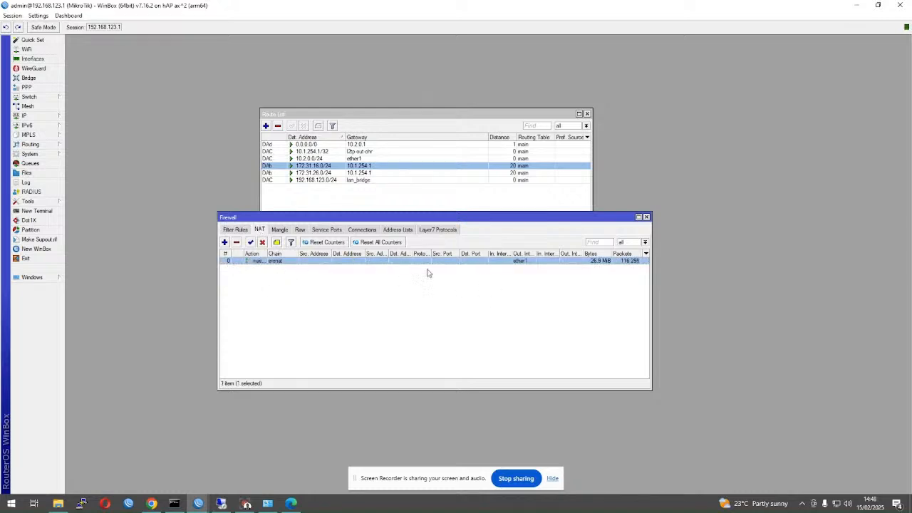
click(530, 360)
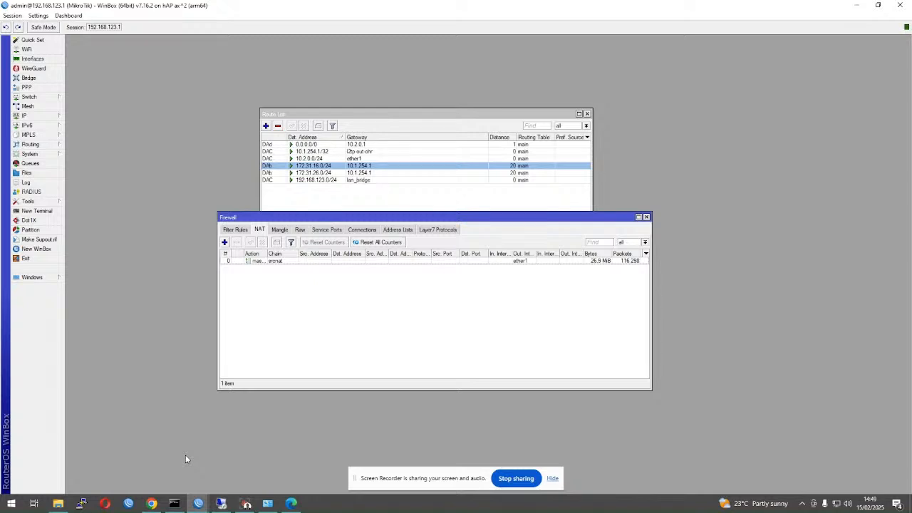
click(514, 478)
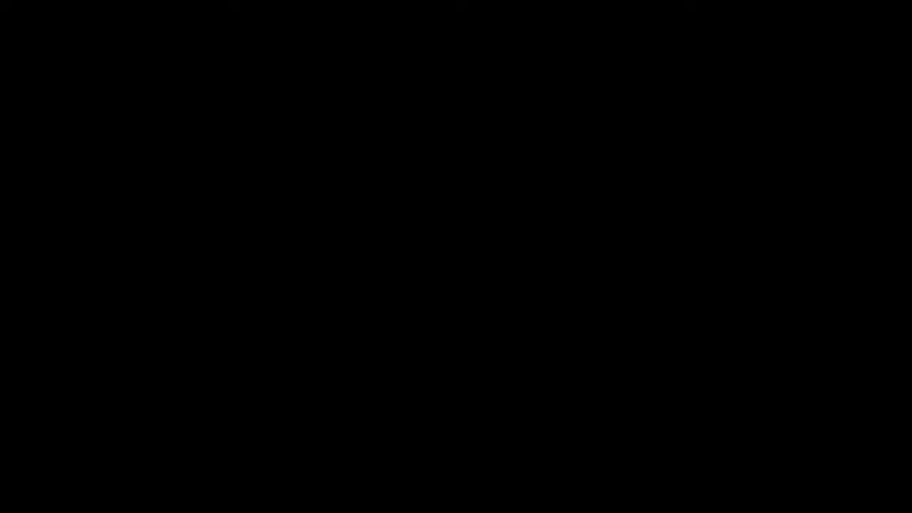